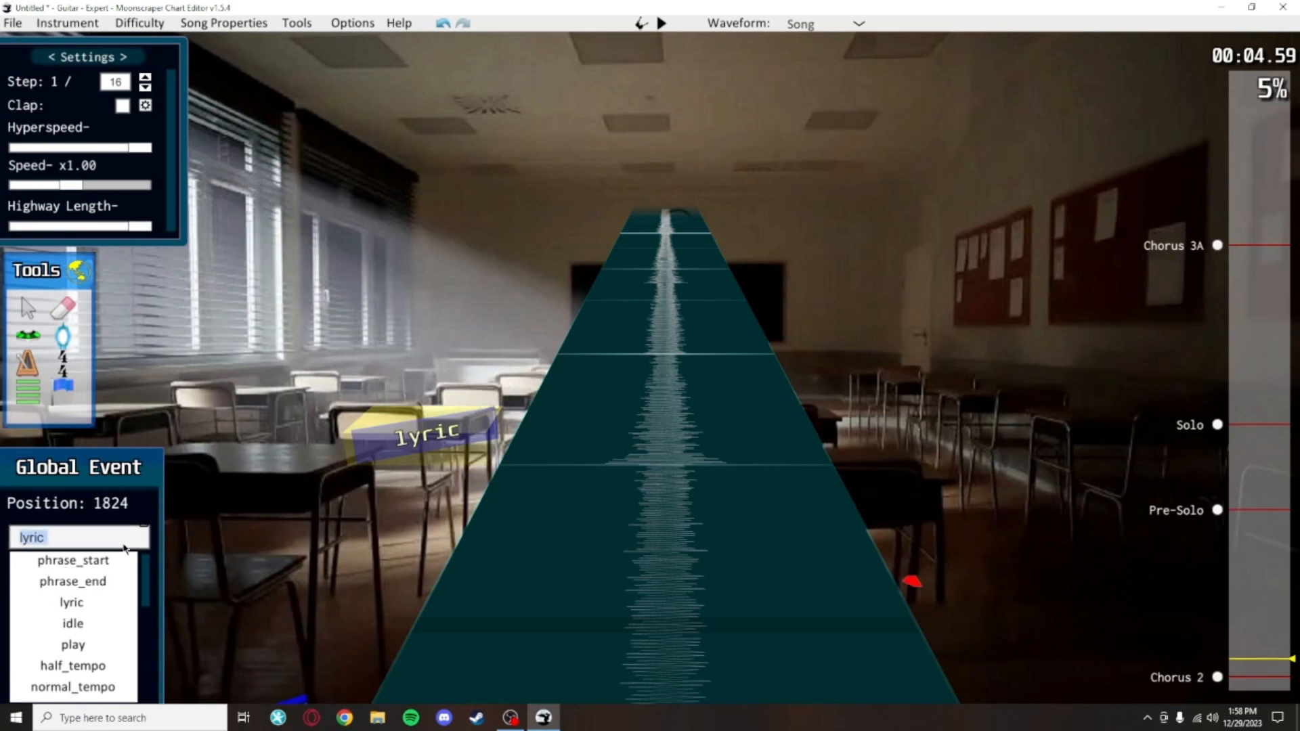
click(125, 545)
Step: Add another global event at position 1920 and set it to lyric, after the lyric event at 1824
click(603, 475)
click(60, 396)
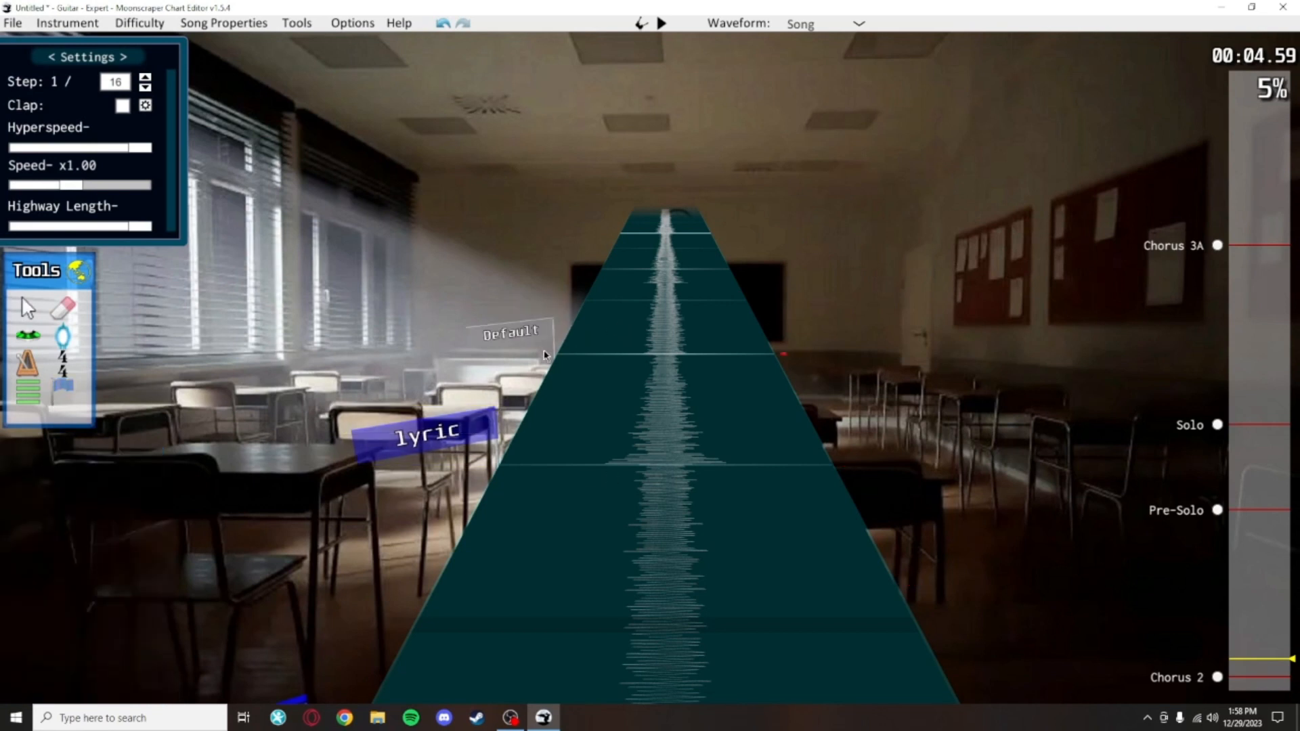
click(540, 351)
click(92, 601)
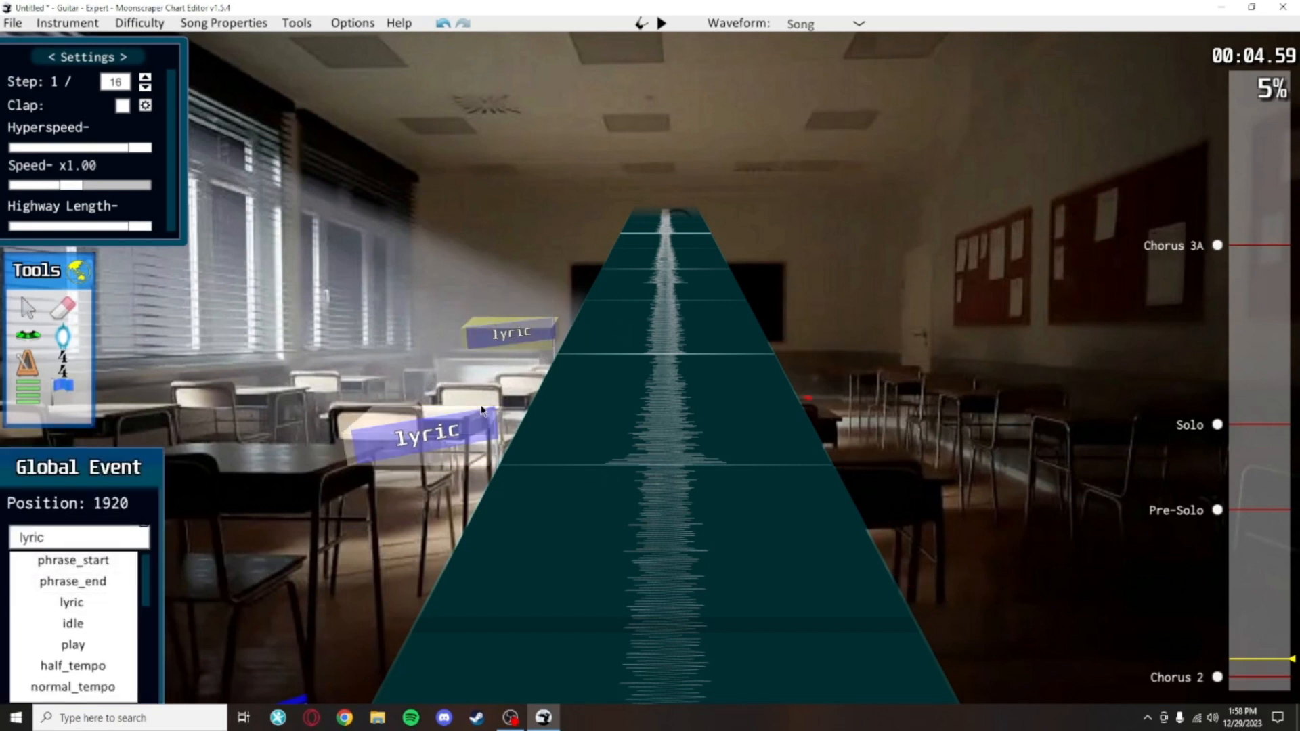
Step: Set the lyric event at position 1824 to read lyric He
click(426, 433)
click(91, 540)
click(91, 546)
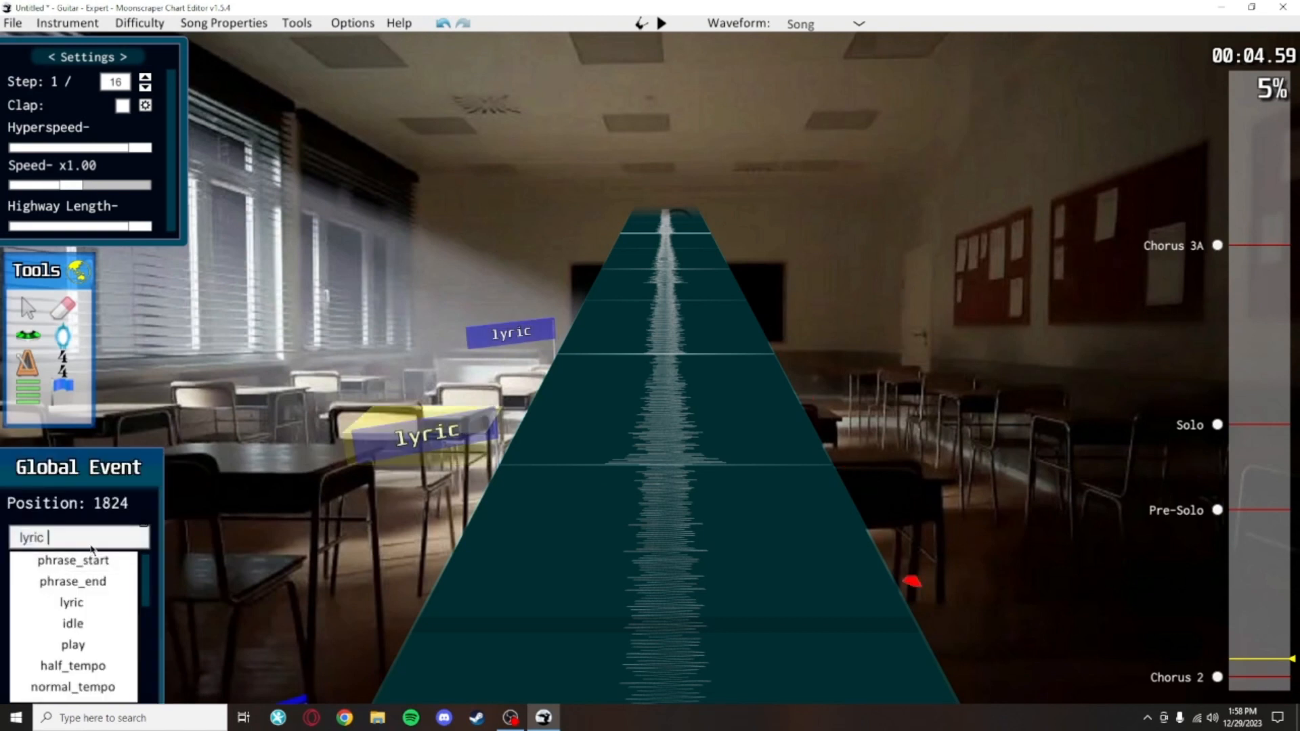
text(He)
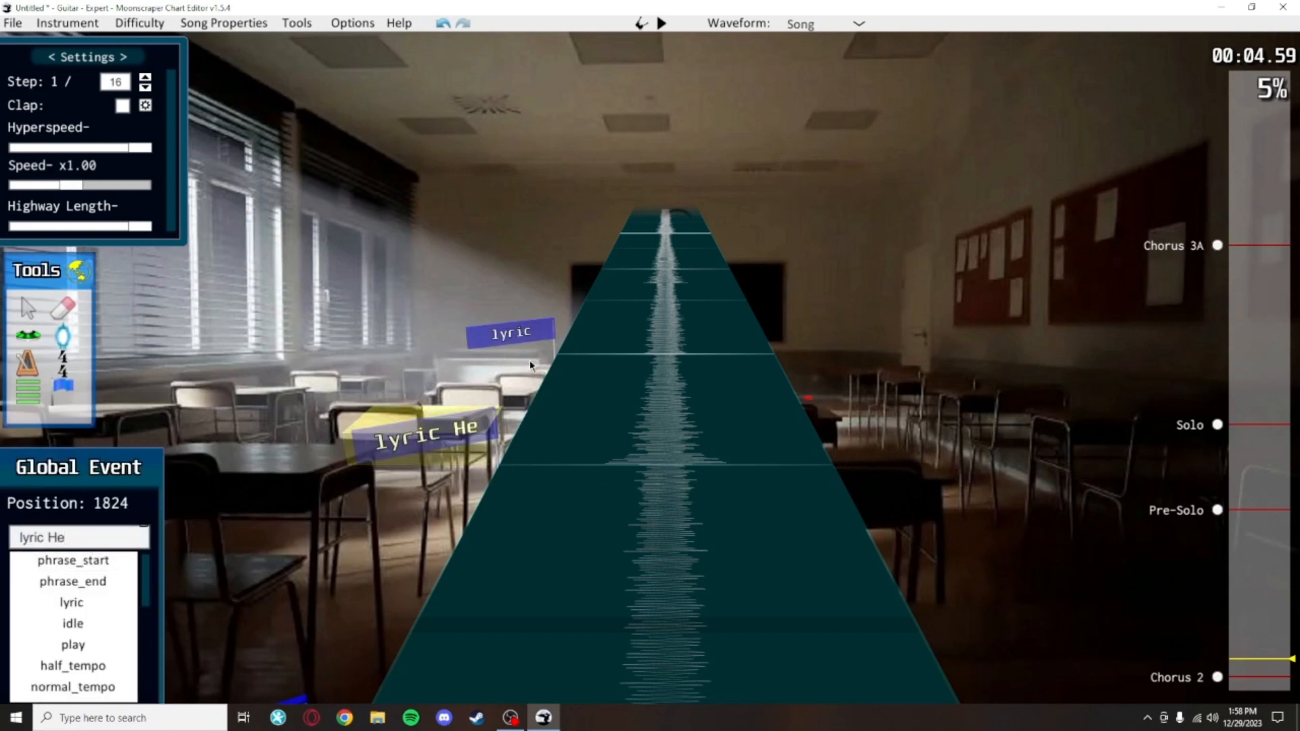
Step: Set the lyric event at position 1920 to read lyric llo
click(523, 338)
click(133, 535)
click(133, 535)
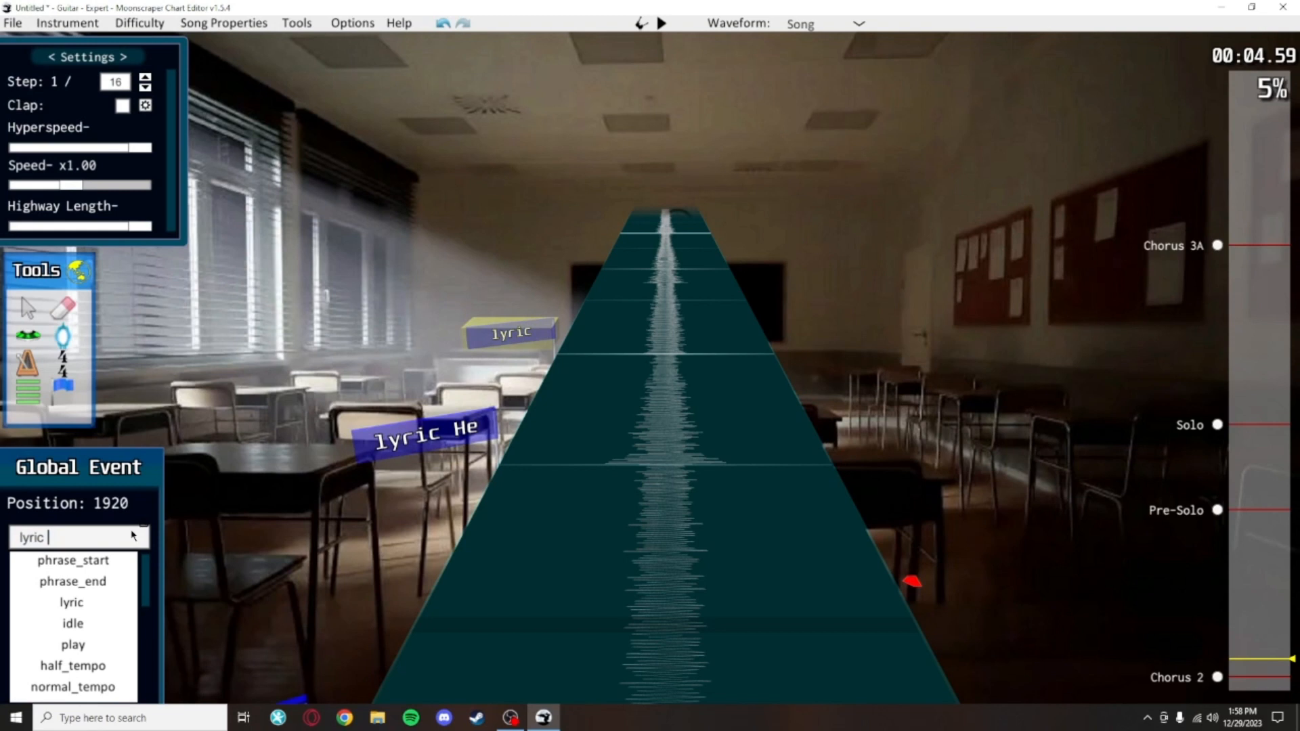
text(llo)
click(590, 415)
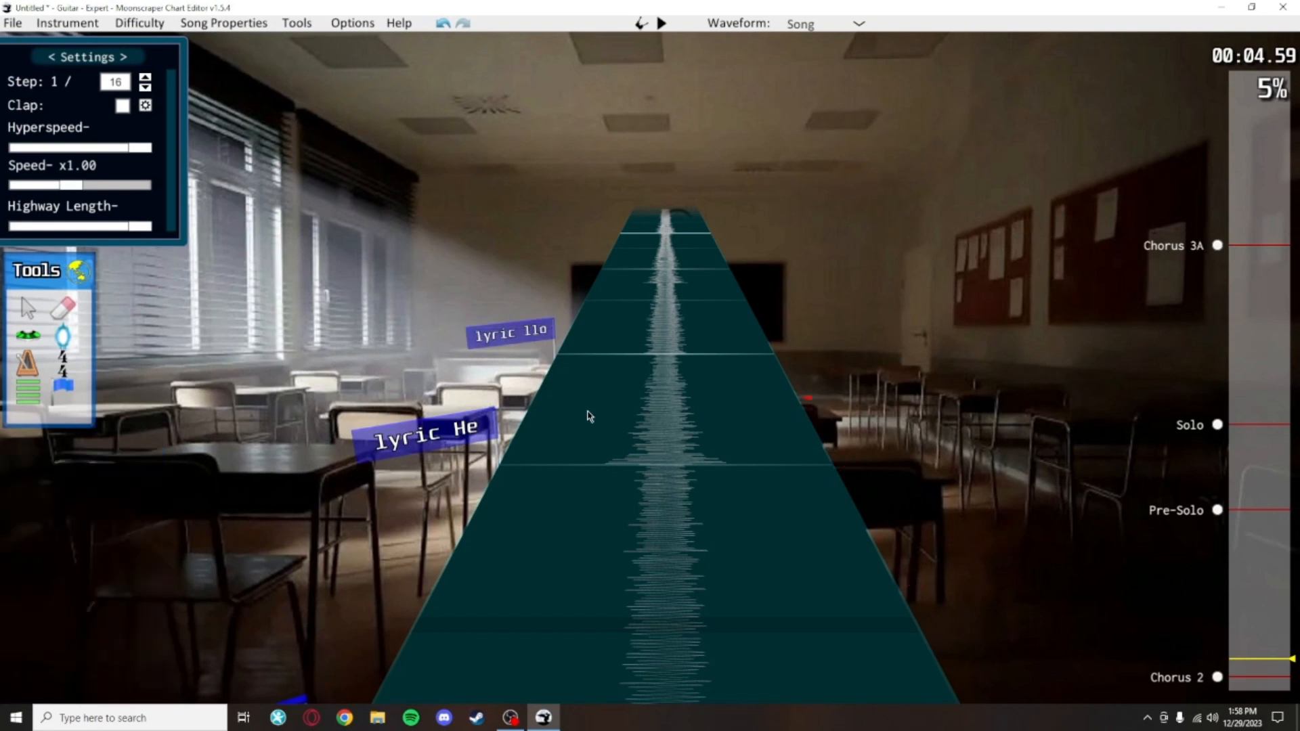
Step: Append a hyphen to the first lyric event so it reads lyric He-
click(443, 473)
click(102, 541)
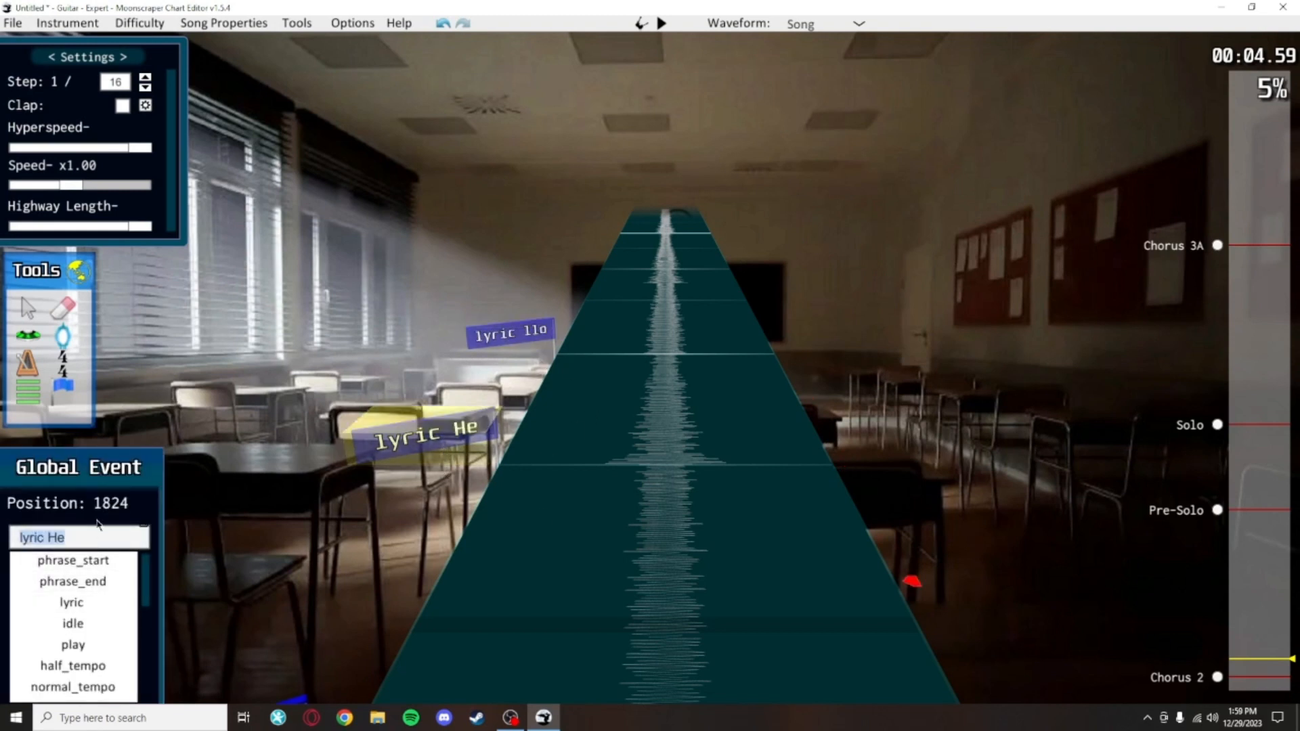
key(Right)
text(-)
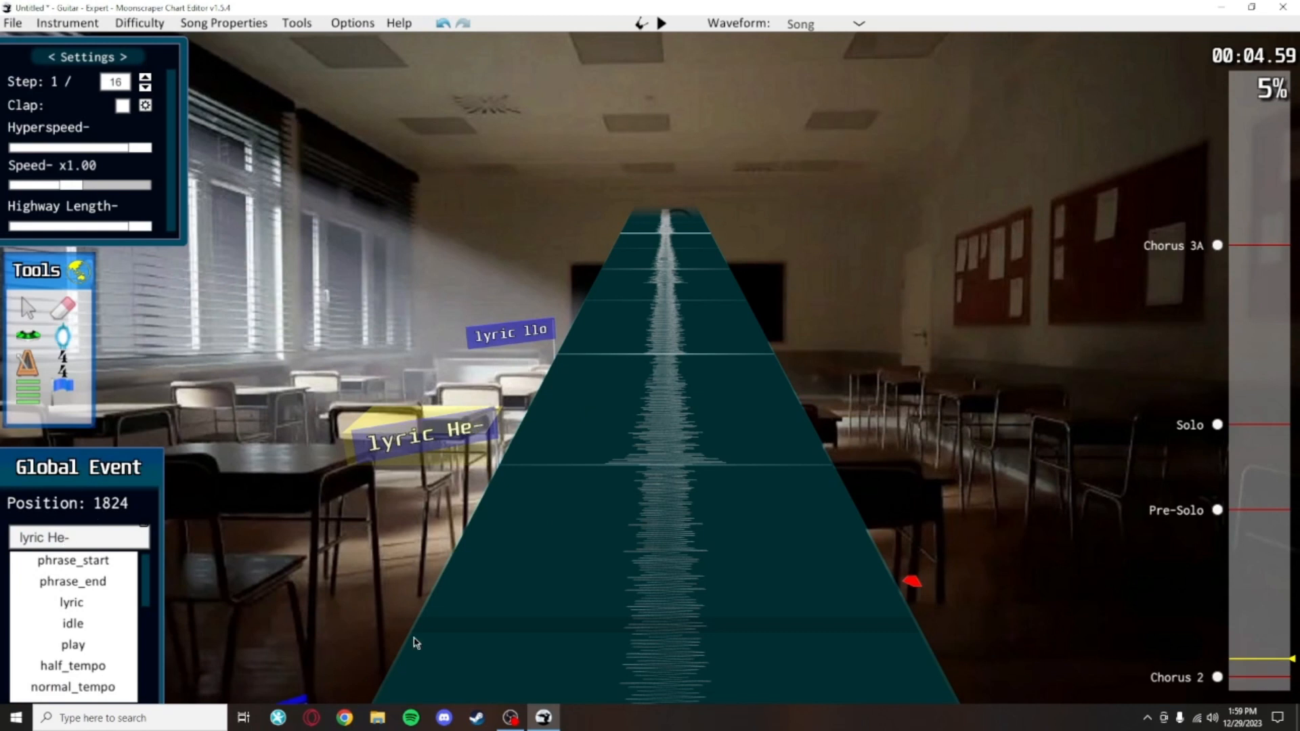
click(575, 421)
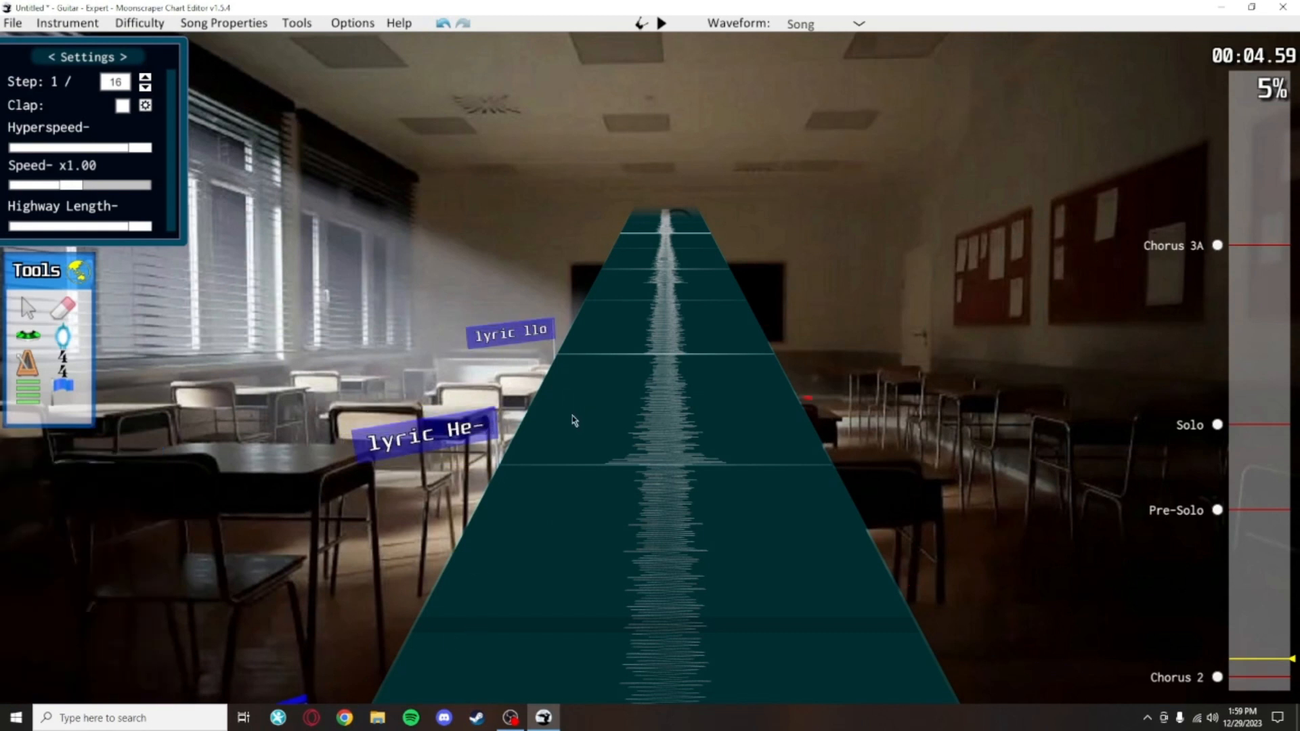
Step: Add a global event at position 2016 set to lyric with the text lyric you
scroll(494, 542, up, 4)
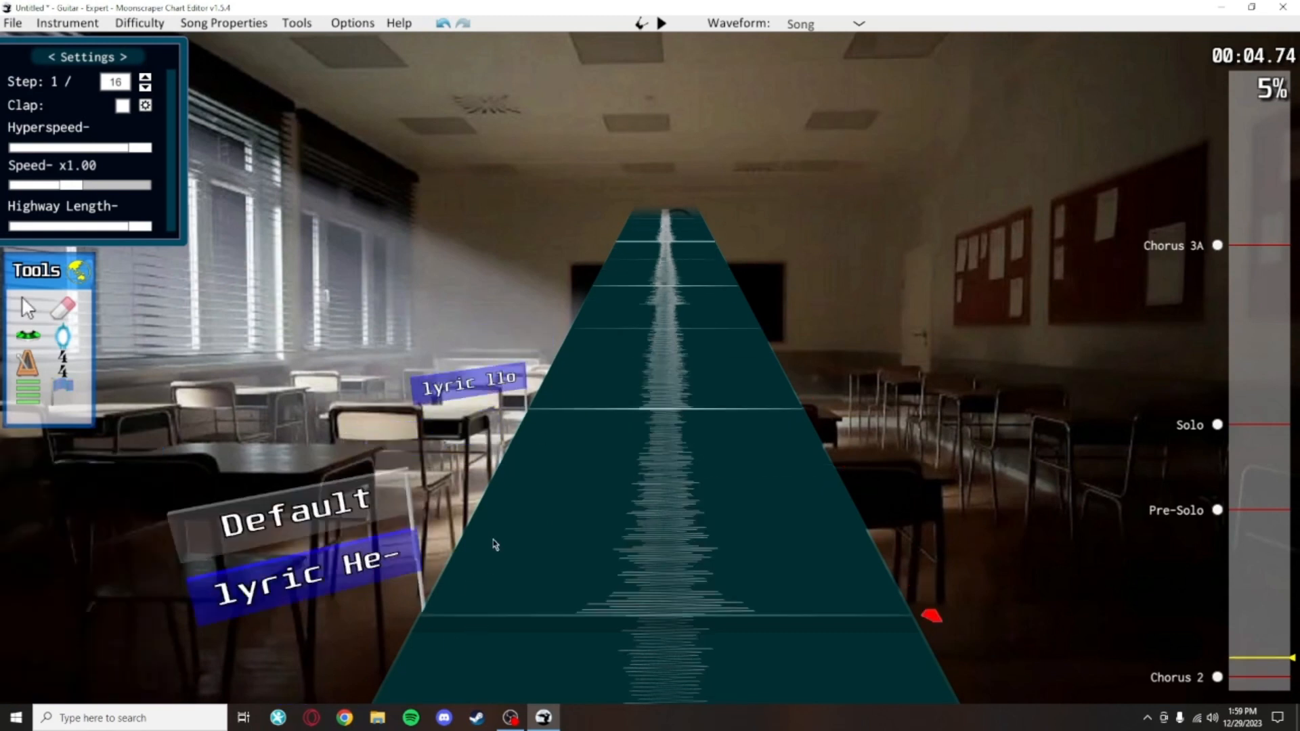
click(535, 346)
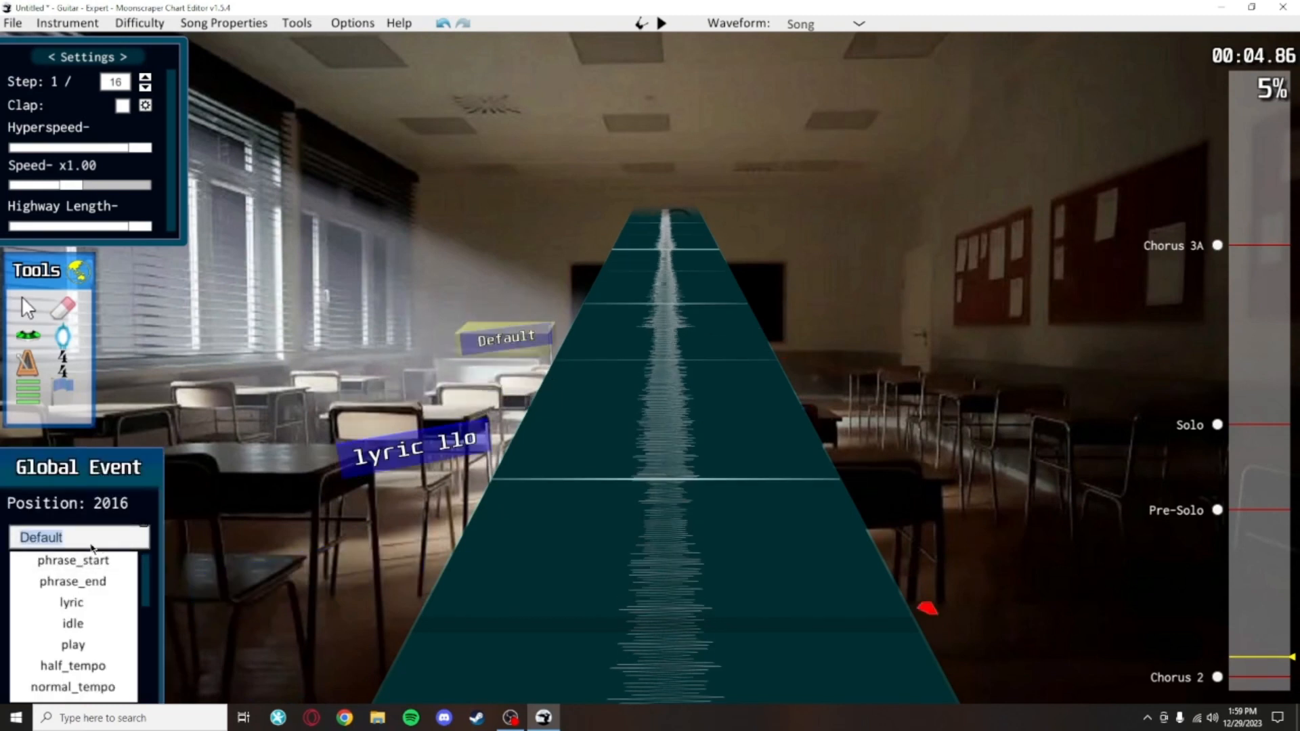
click(72, 602)
click(86, 545)
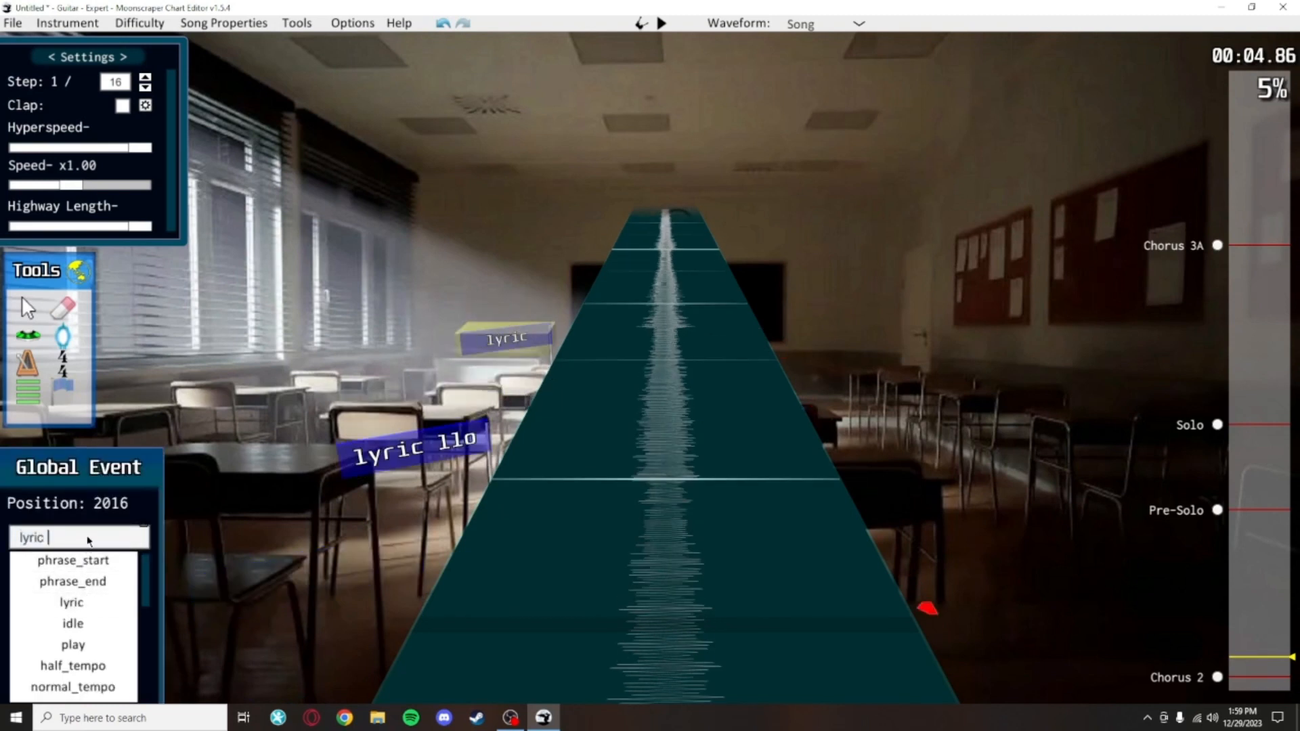
text(you)
click(581, 441)
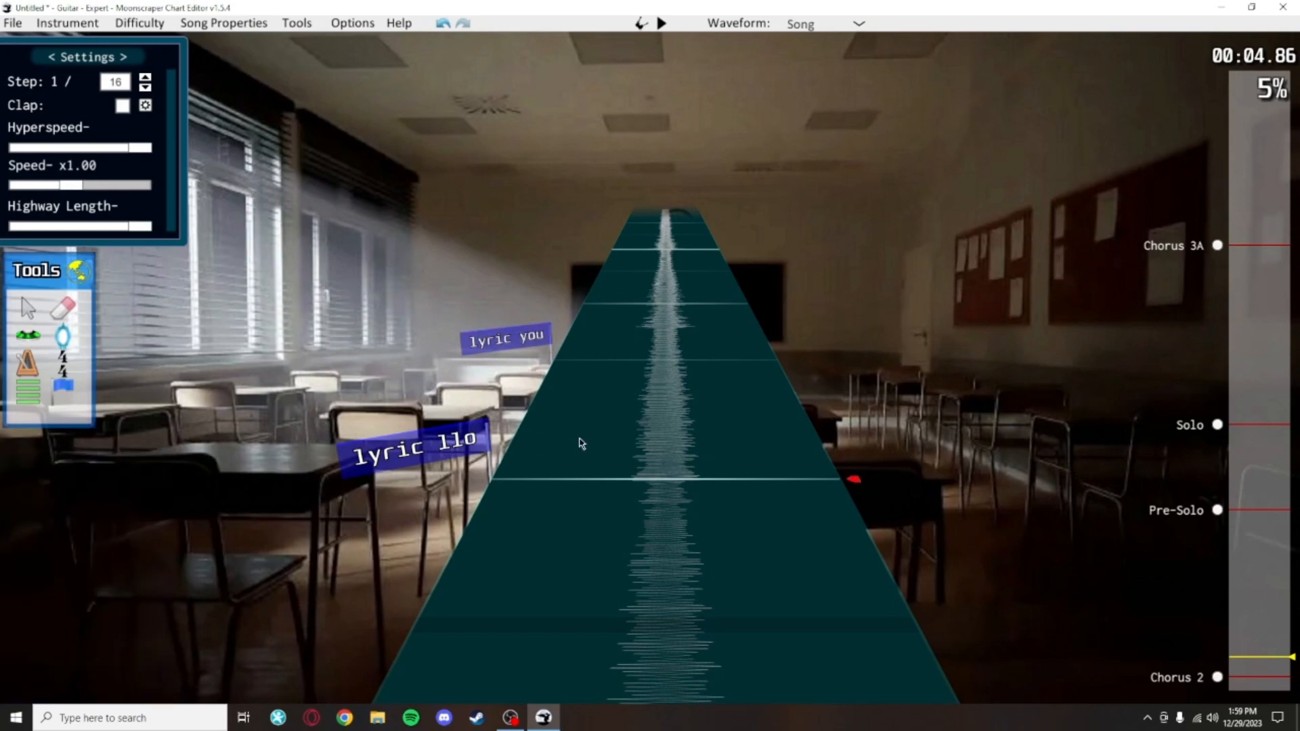
Step: Add a phrase_end global event at position 2112 after the lyric events
scroll(590, 480, down, 4)
scroll(536, 491, up, 1)
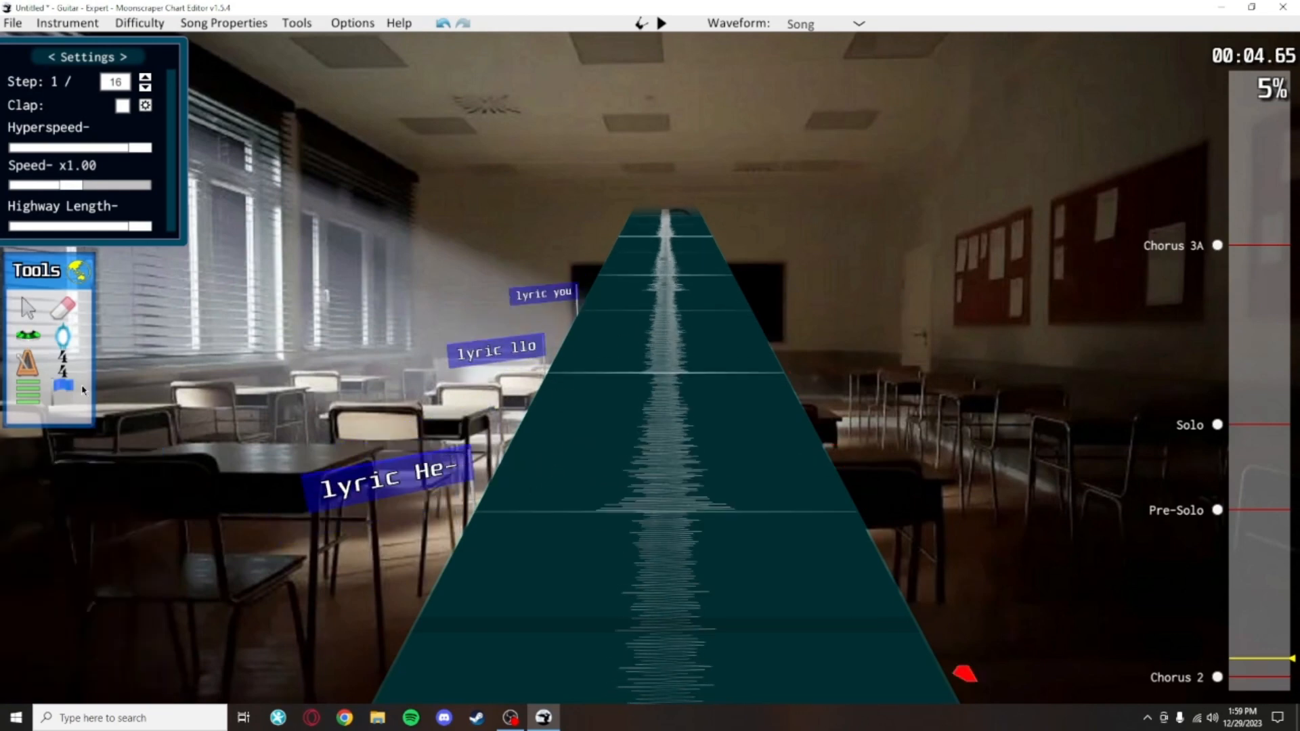
scroll(575, 366, up, 6)
click(541, 369)
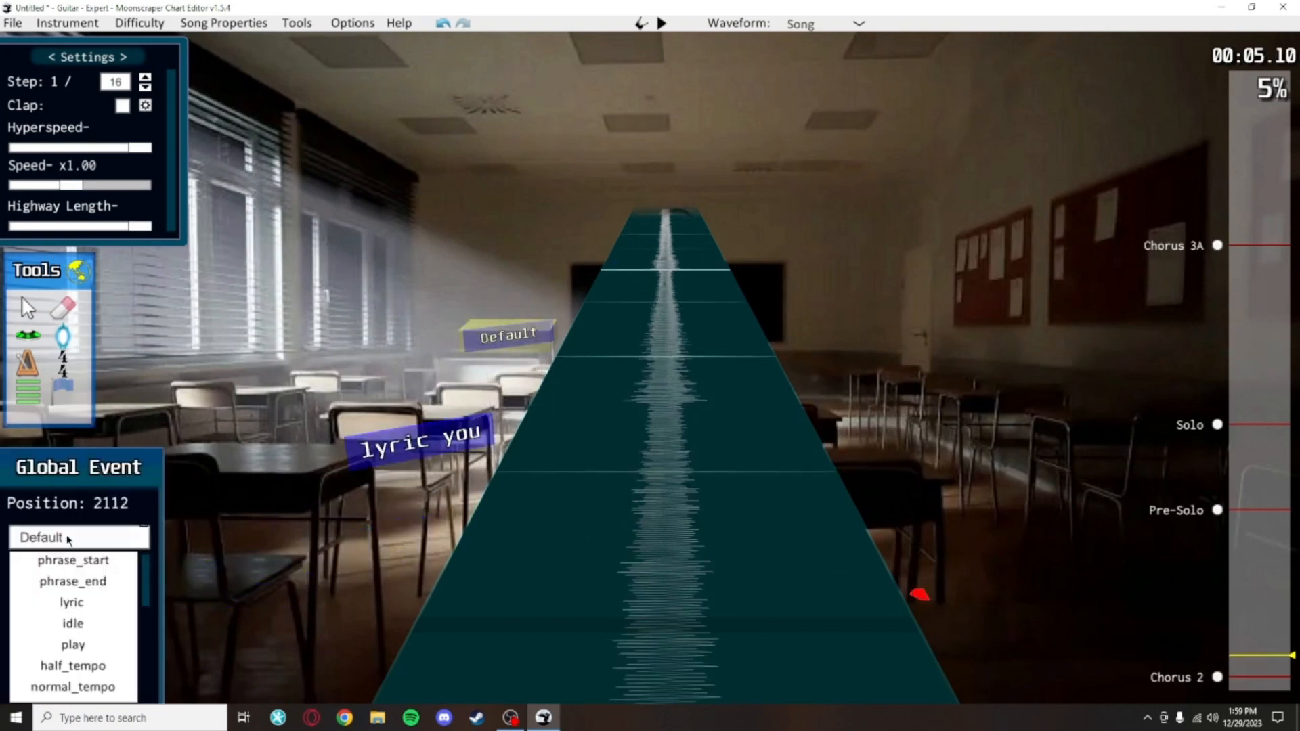
click(76, 581)
Step: Scroll along the highway to review the placed lyric and phrase events
click(29, 333)
click(29, 318)
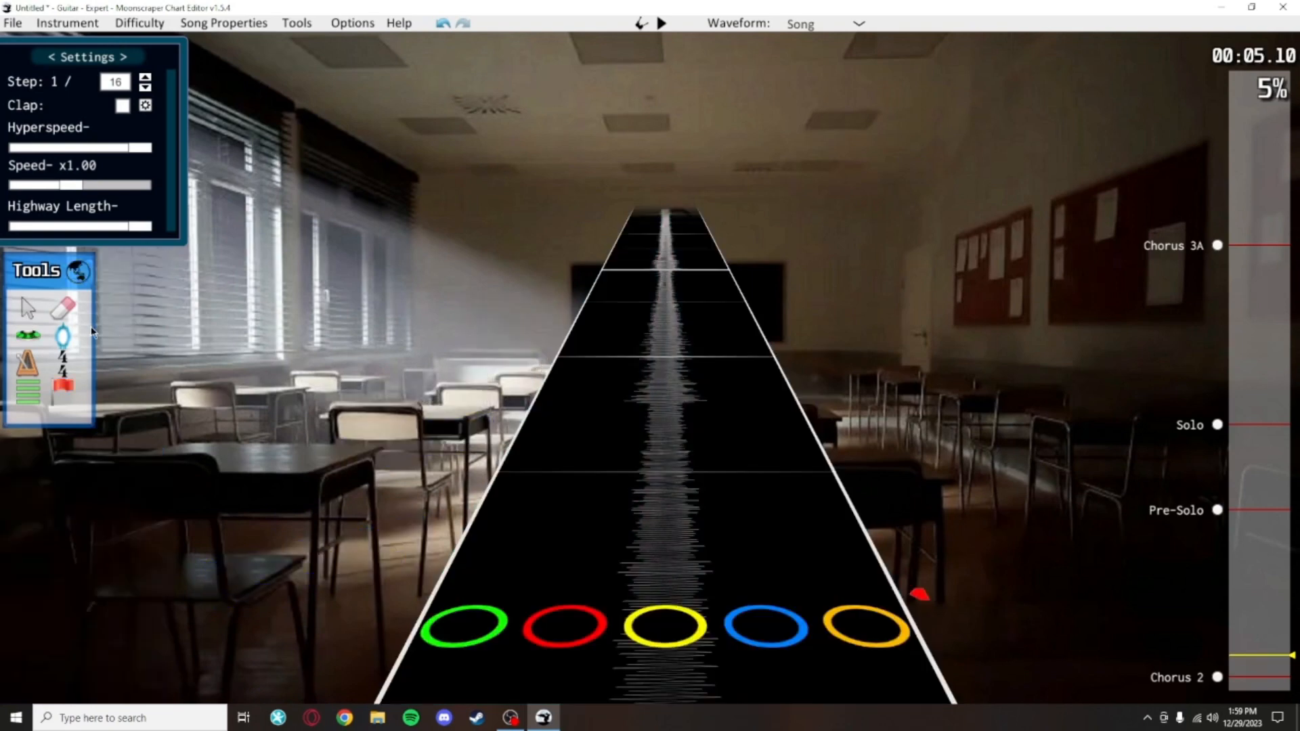
key(g)
scroll(497, 442, down, 6)
scroll(559, 353, up, 2)
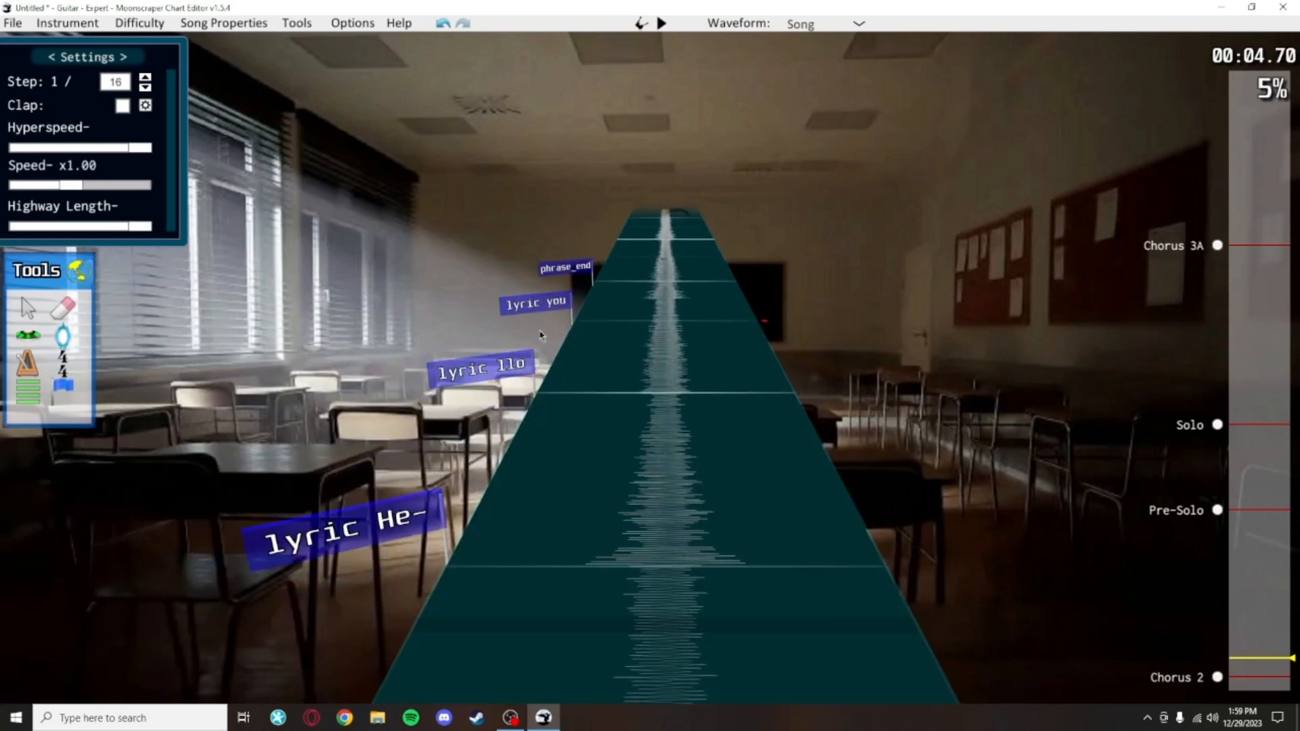
click(552, 291)
click(614, 425)
scroll(614, 426, down, 2)
scroll(642, 442, down, 2)
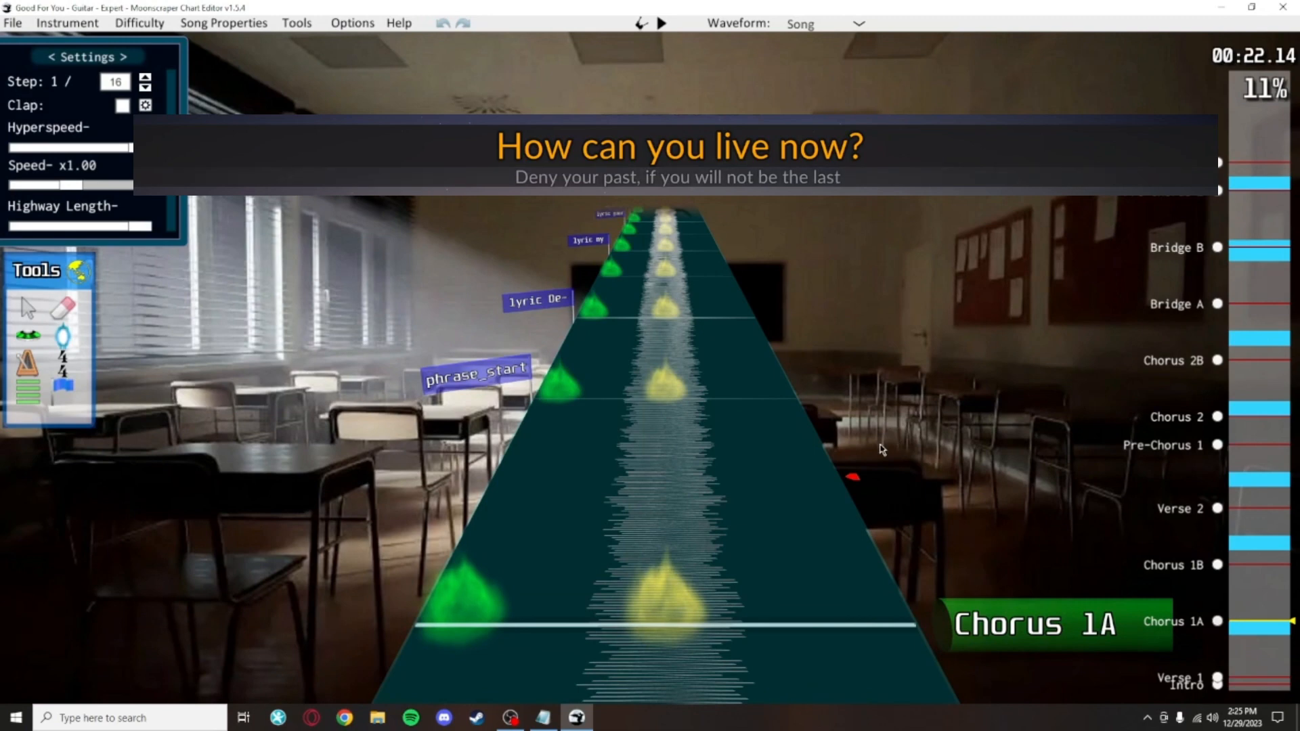
Step: Play back part of the finished Good For You chart to preview its lyric display
scroll(881, 451, down, 2)
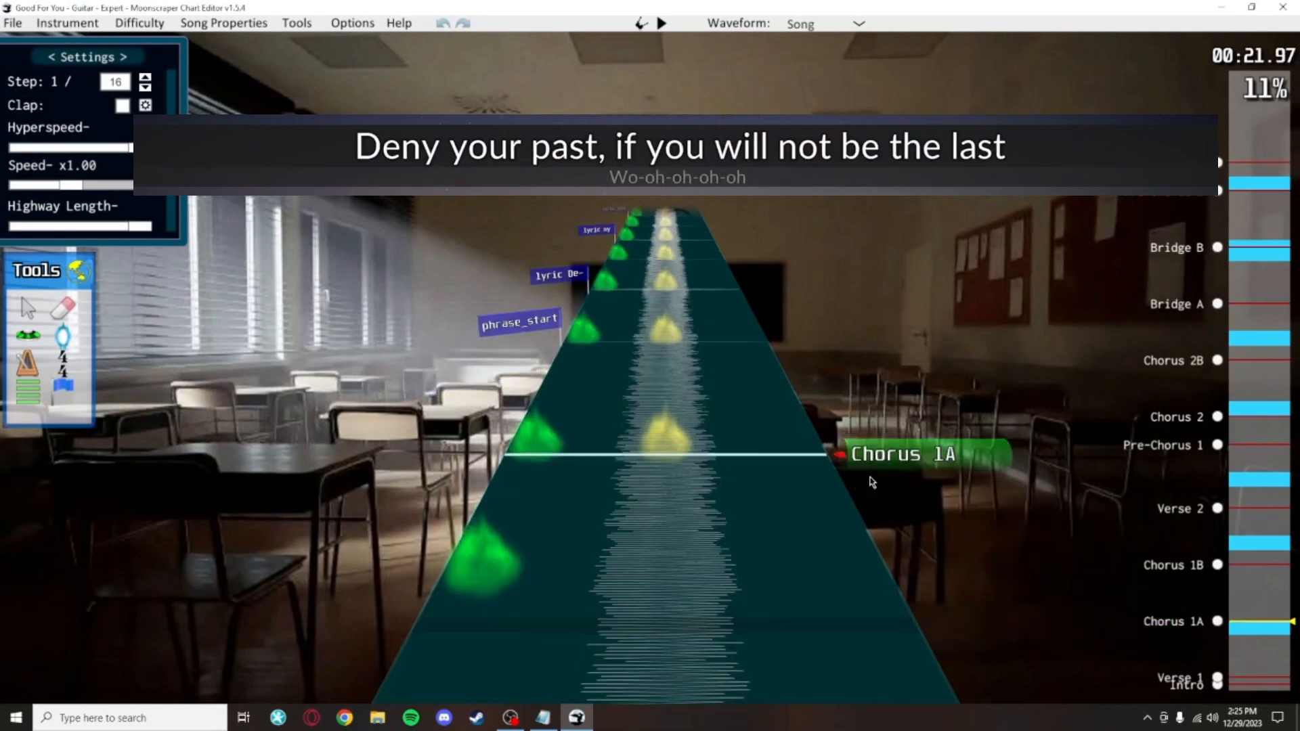
scroll(847, 318, down, 2)
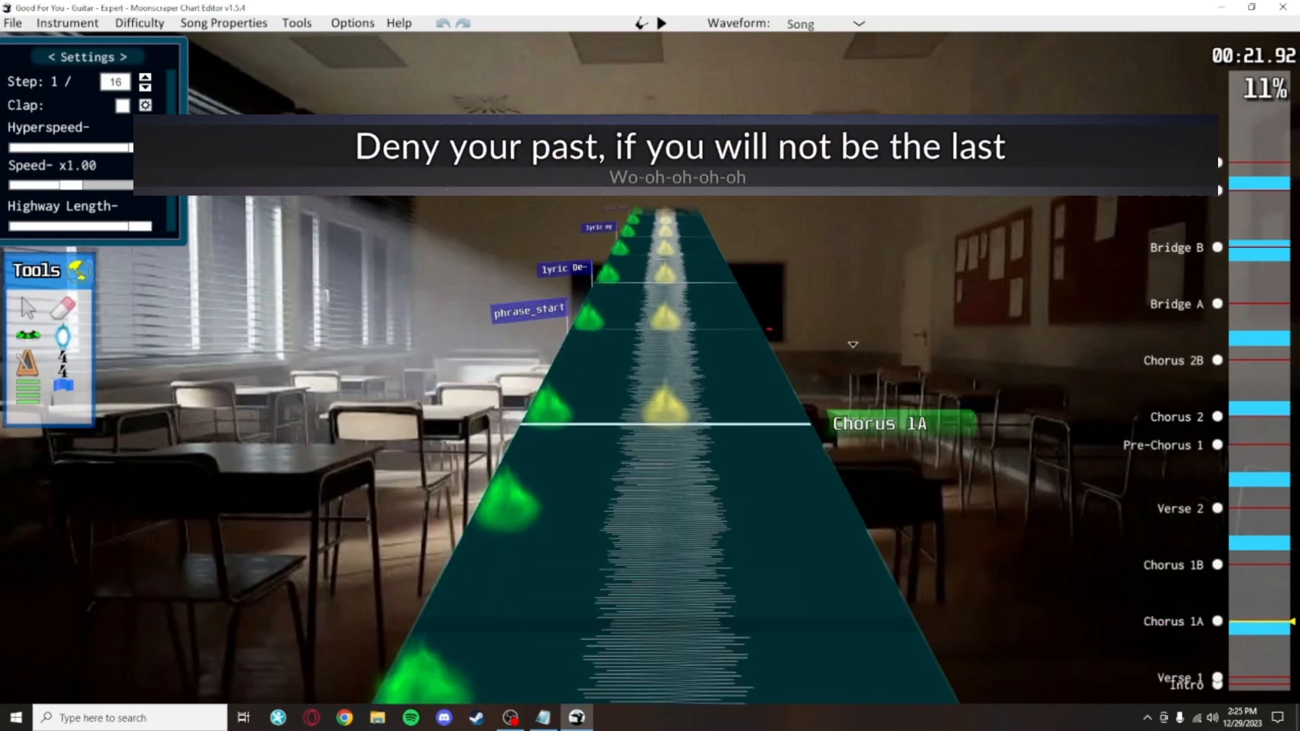
scroll(850, 312, up, 2)
key(space)
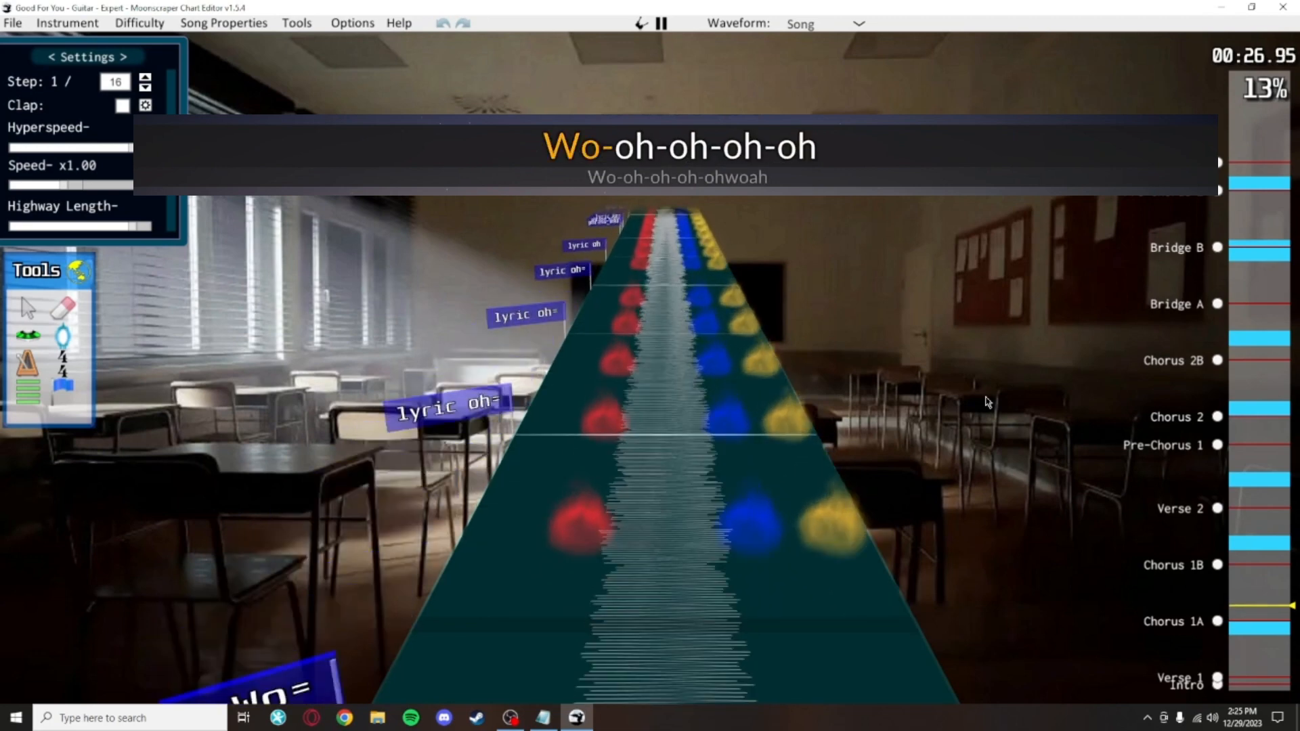
key(space)
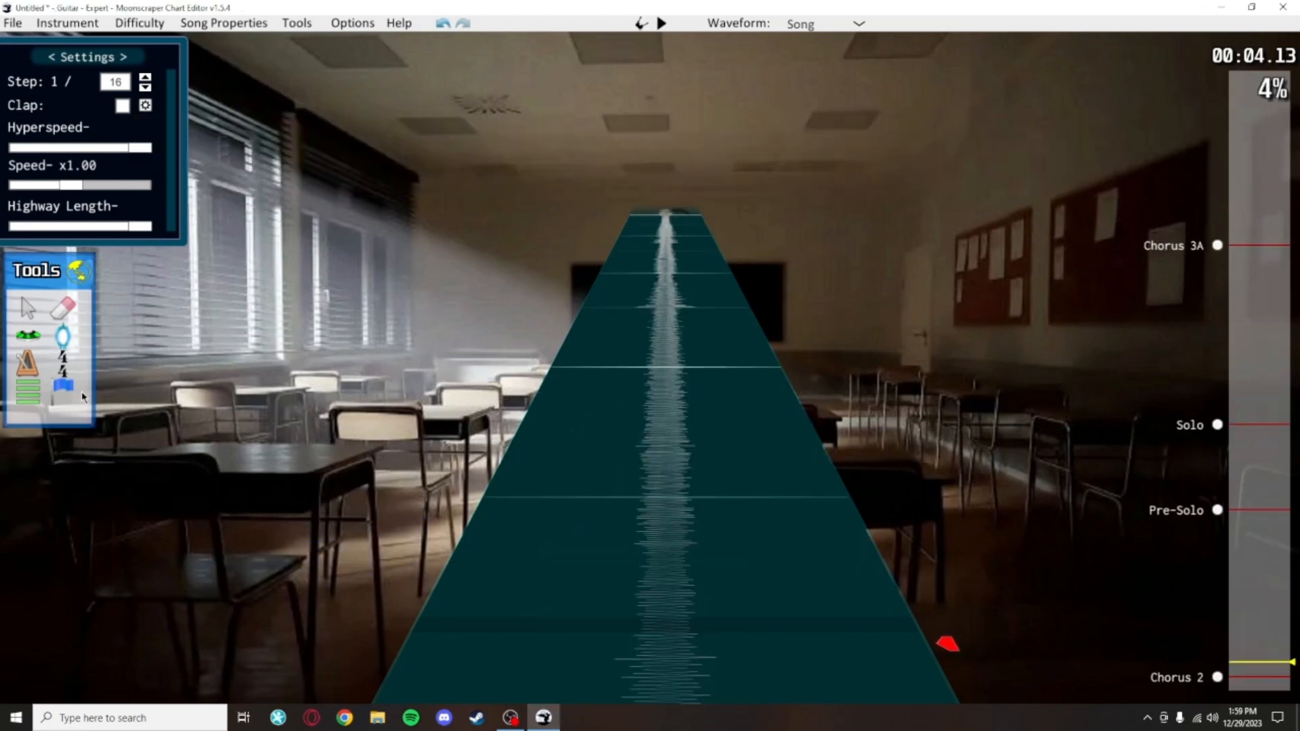
Step: Place a phrase_start event at position 1632 and a lyric event at position 1728
click(545, 416)
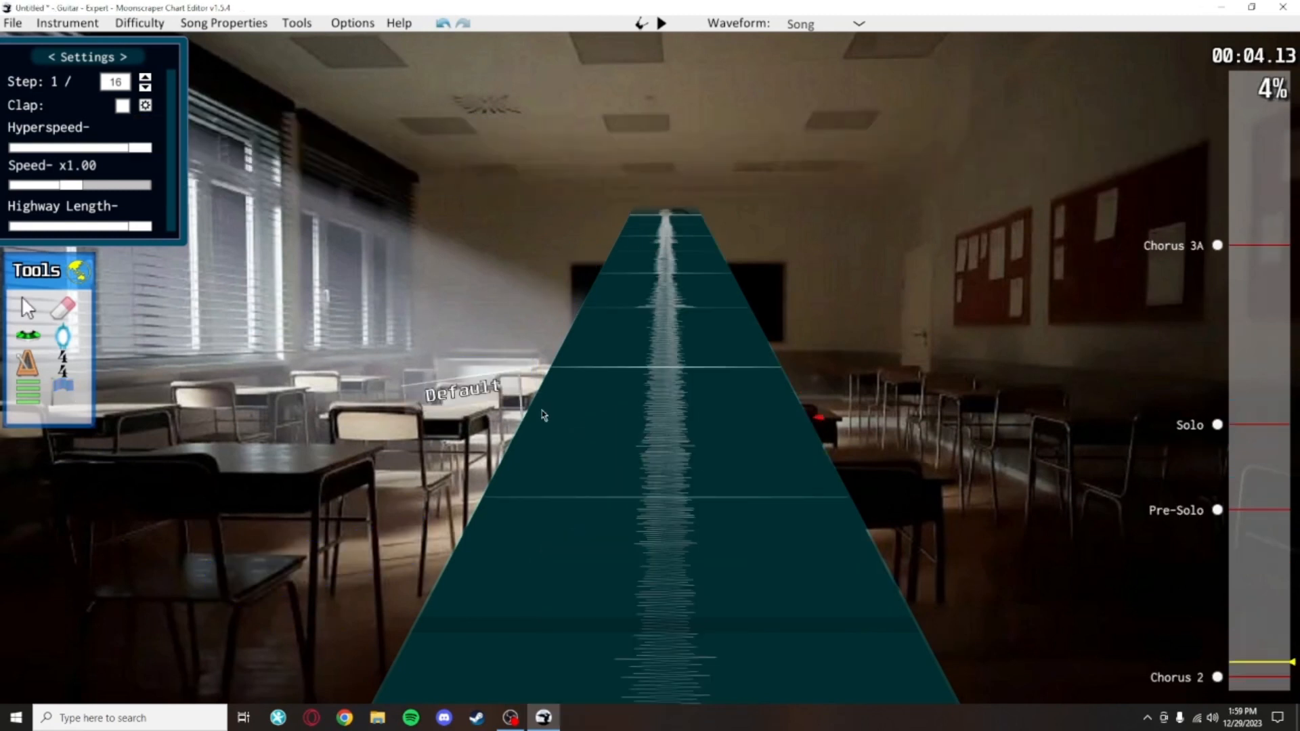
click(488, 513)
click(107, 562)
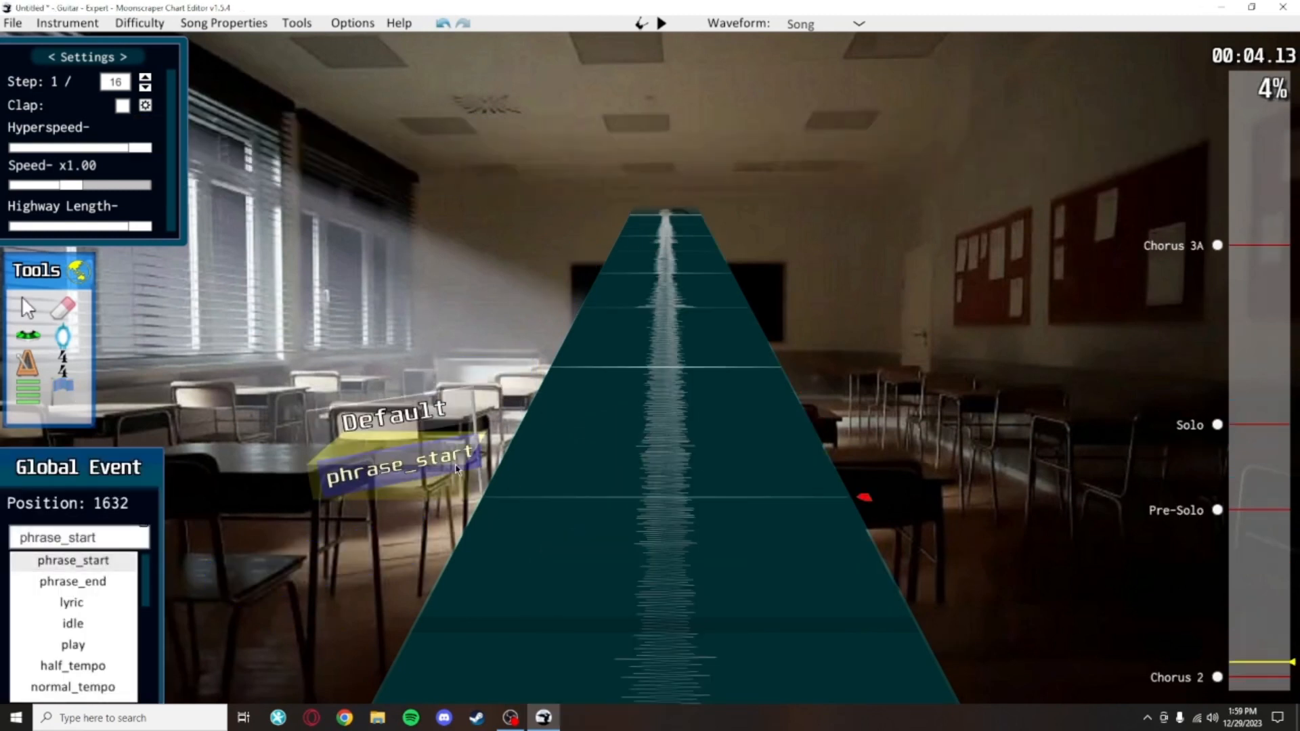
click(503, 344)
click(68, 601)
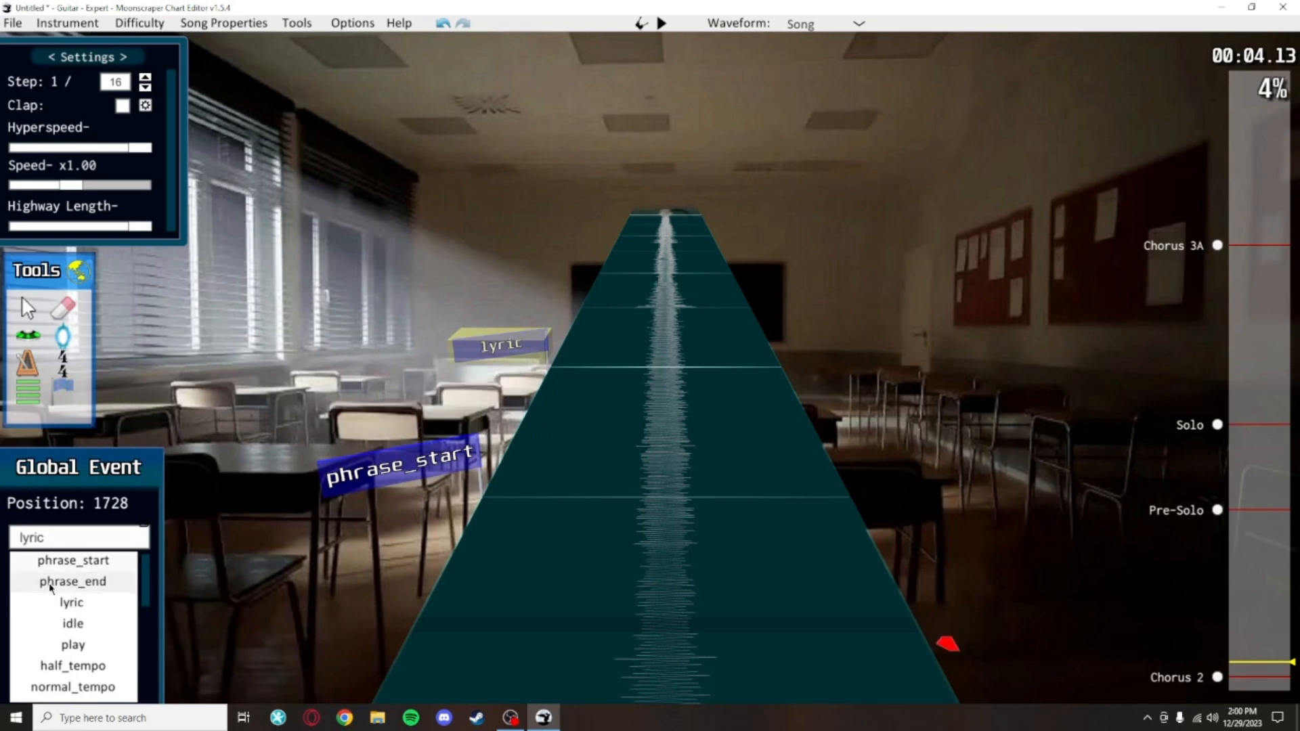
Step: Add a phrase_end event at position 1824
scroll(528, 371, up, 2)
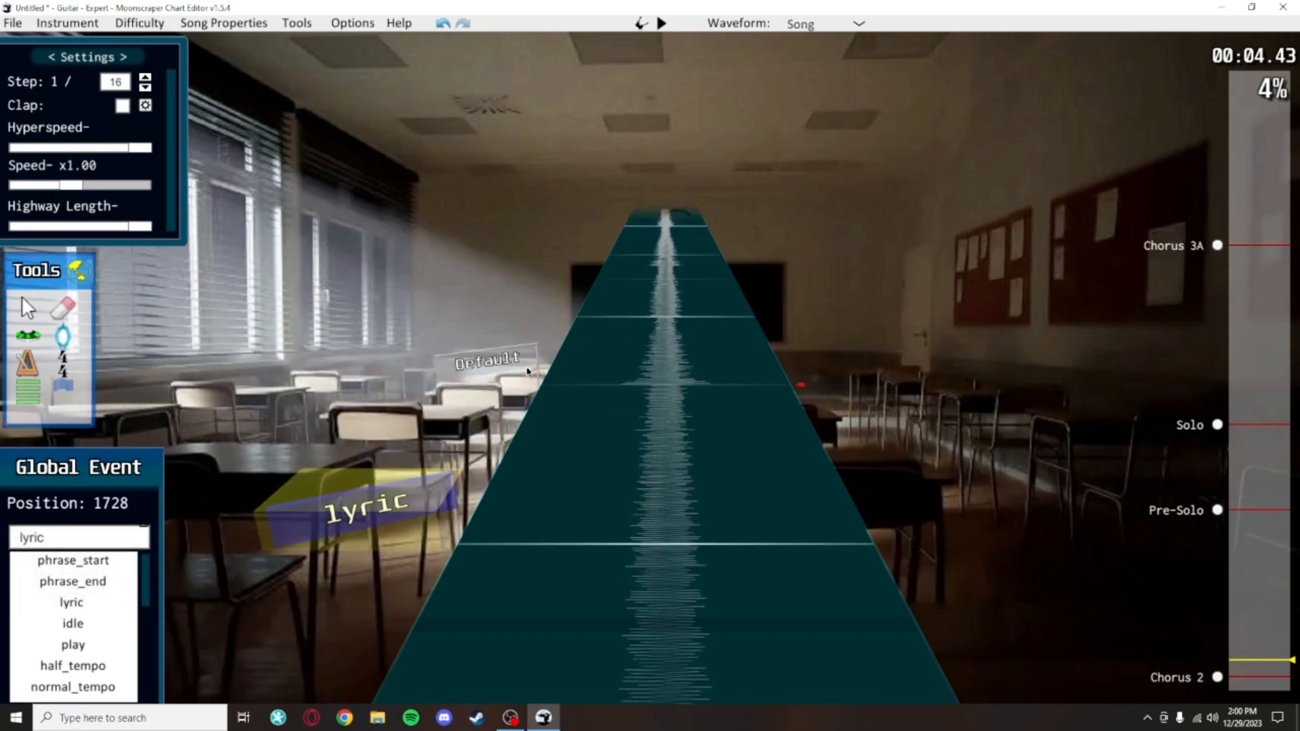
click(527, 371)
click(72, 581)
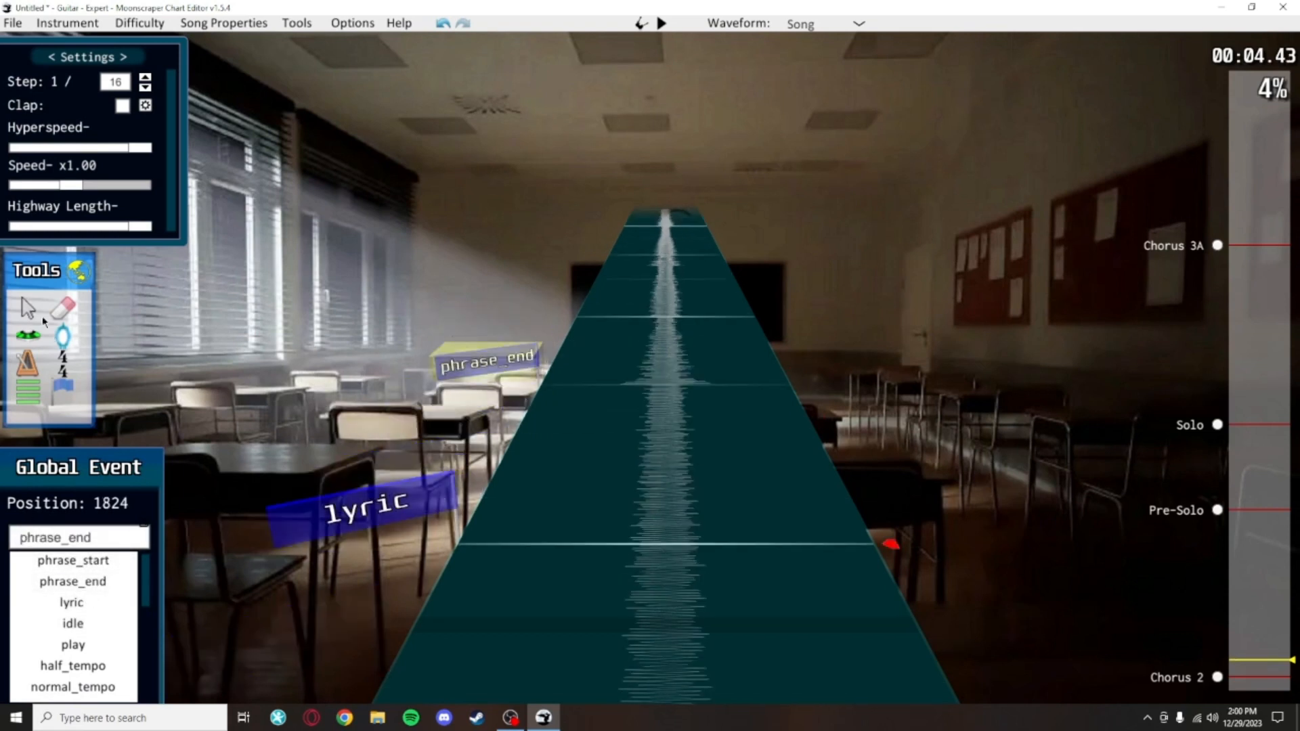
Step: Box-select the phrase_start, lyric and phrase_end events and delete them
click(34, 312)
scroll(539, 565, down, 4)
drag(539, 566, 535, 193)
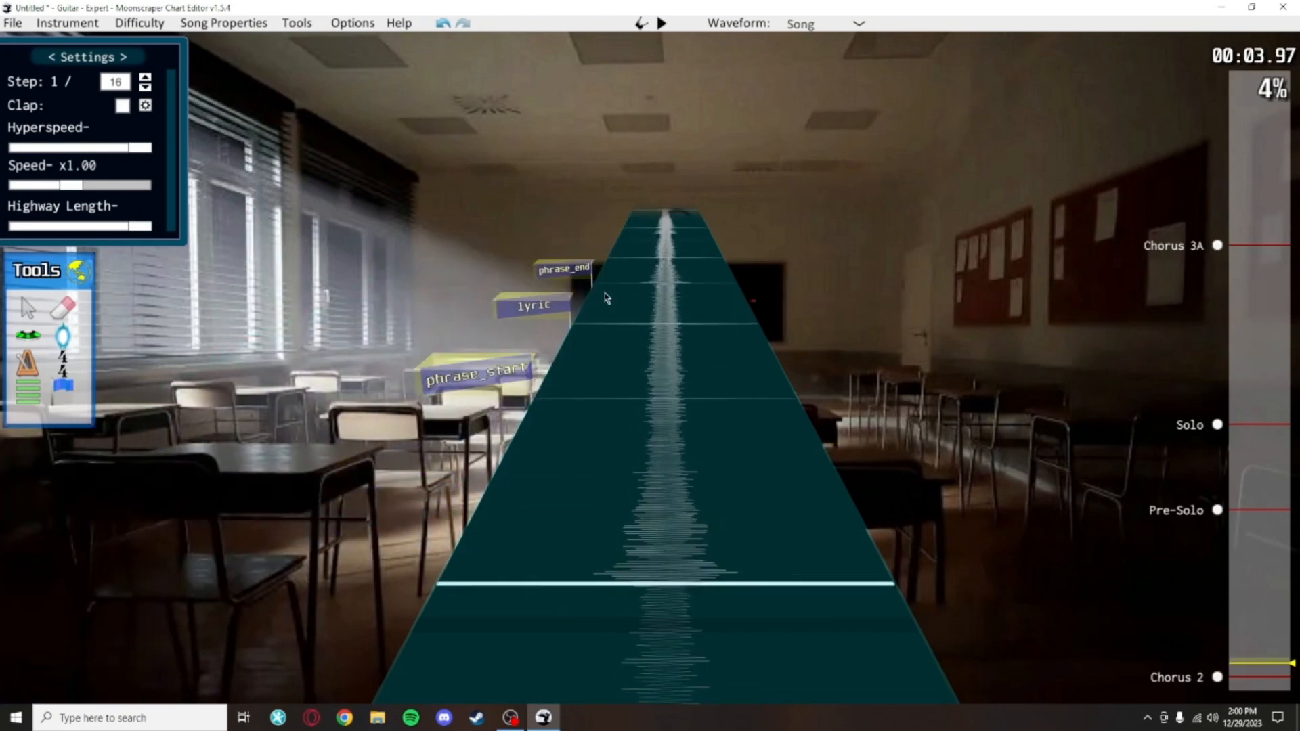
key(Delete)
scroll(826, 267, up, 4)
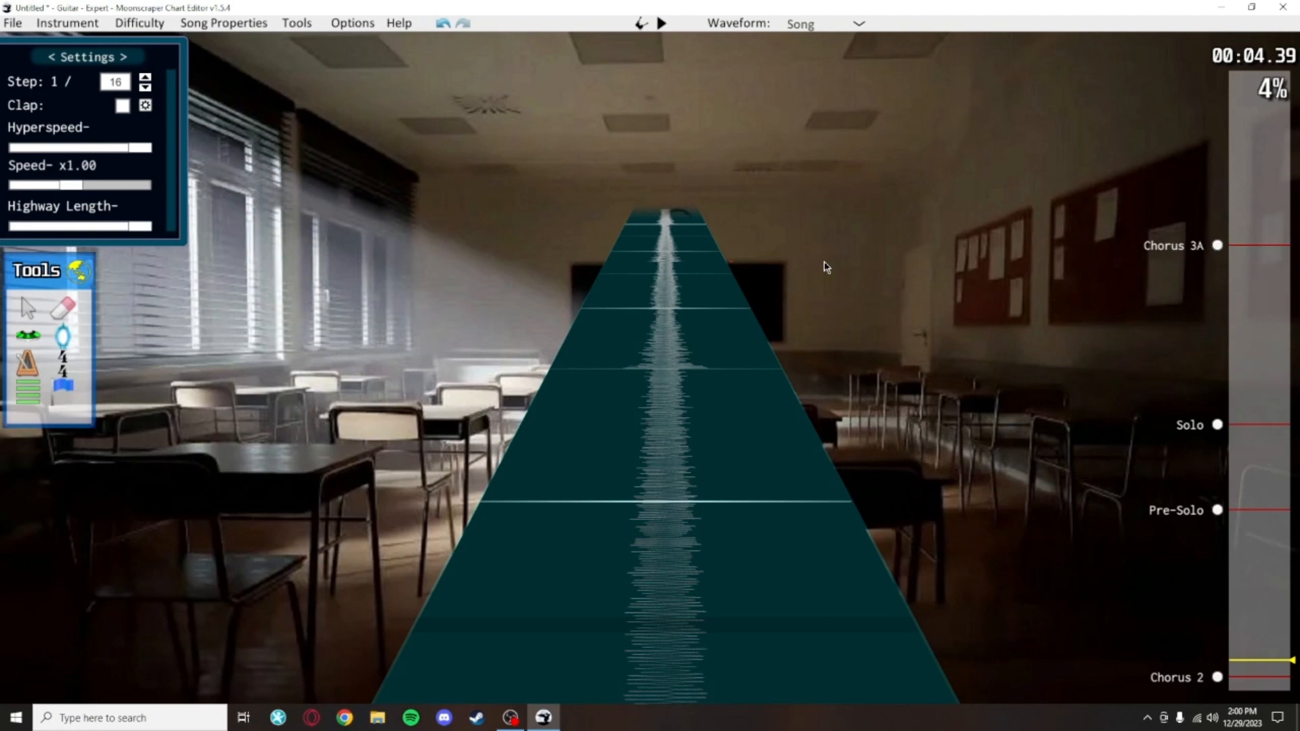
Step: Switch to Notepad by searching Windows for notes and opening it
click(129, 717)
text(notes)
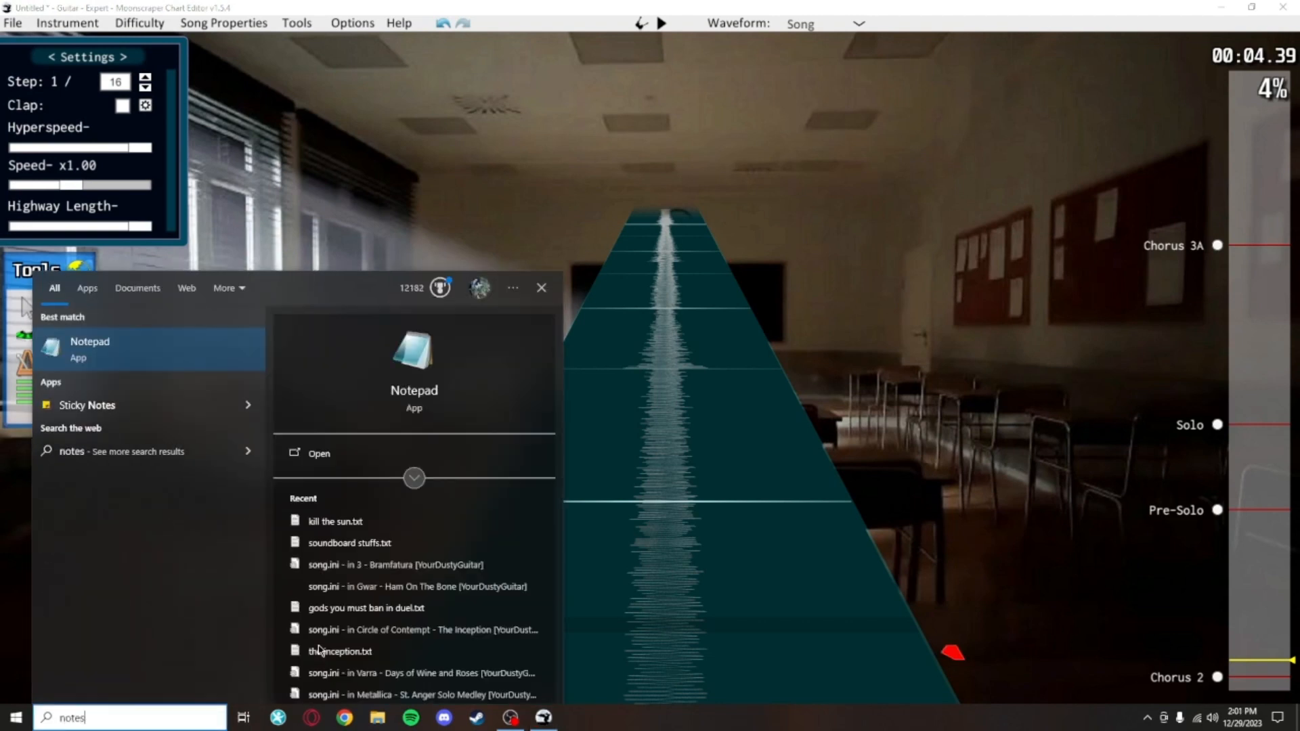
click(90, 349)
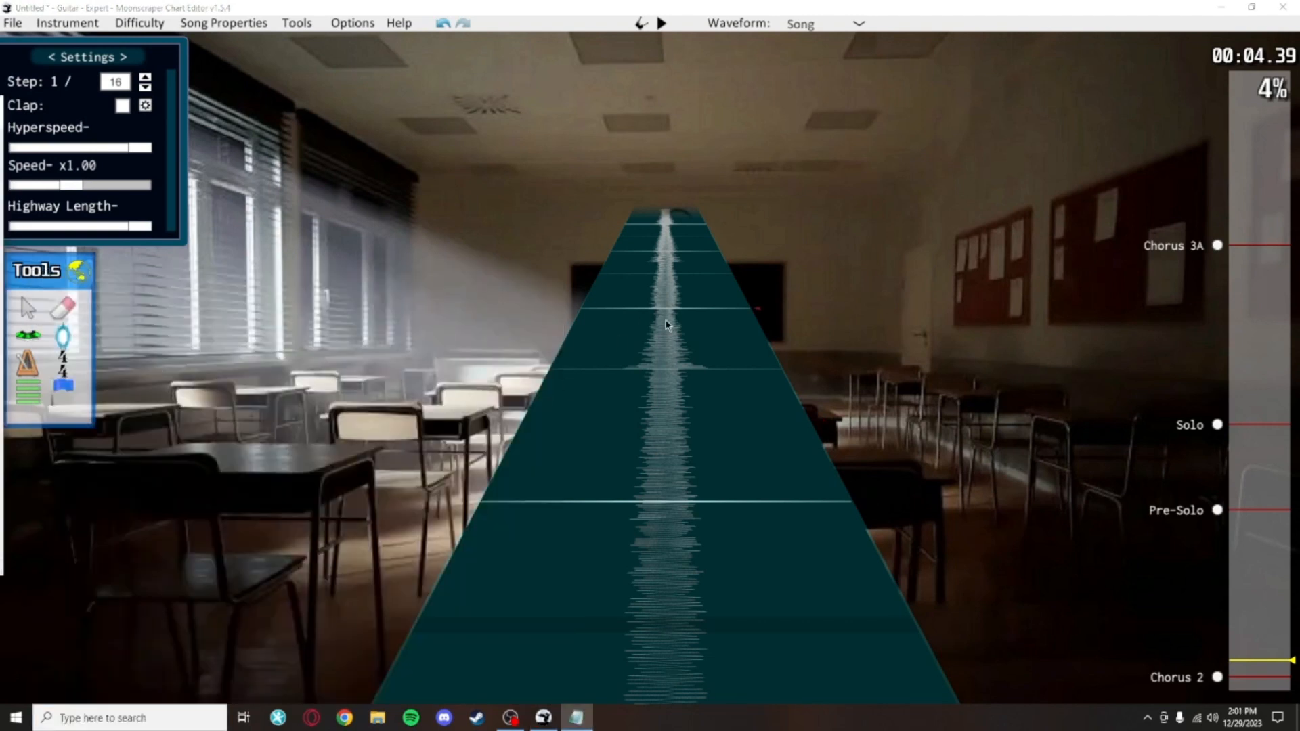
Step: Bring the Notepad window into view and shrink it into the lower right corner of the screen
click(589, 722)
click(589, 720)
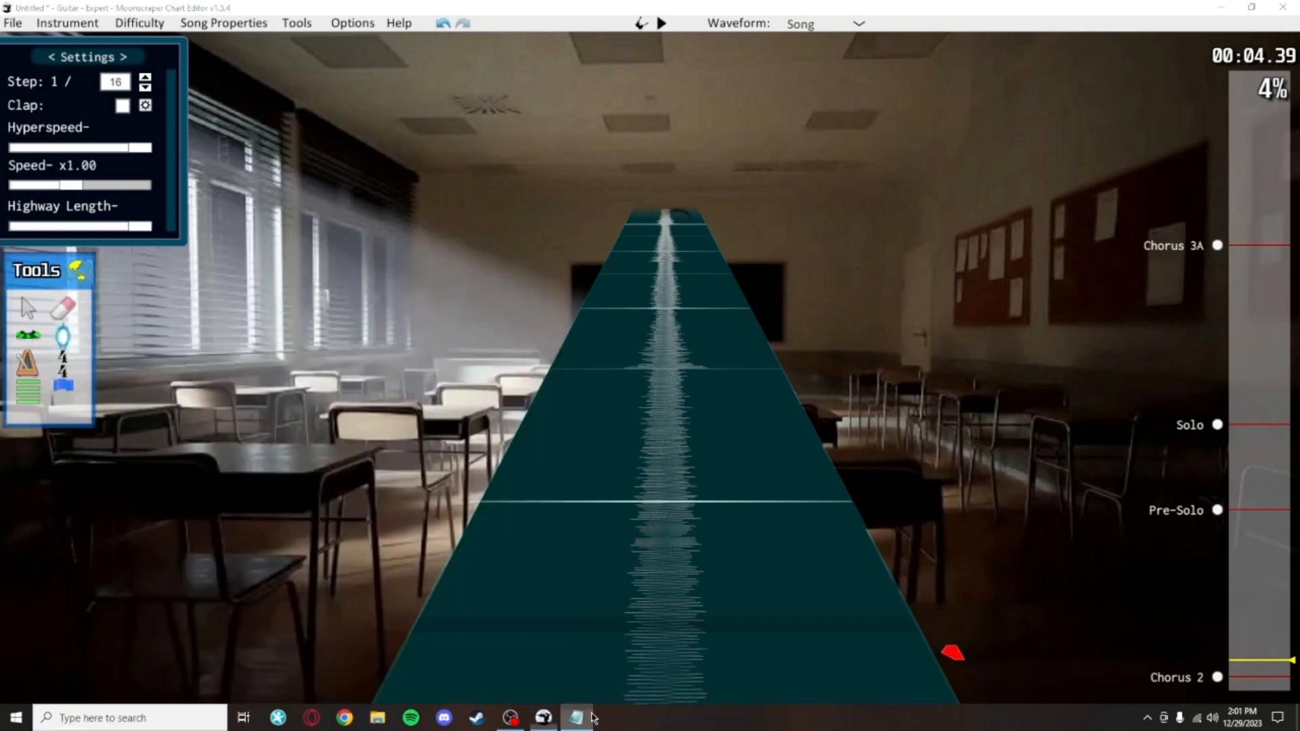
click(726, 428)
click(587, 715)
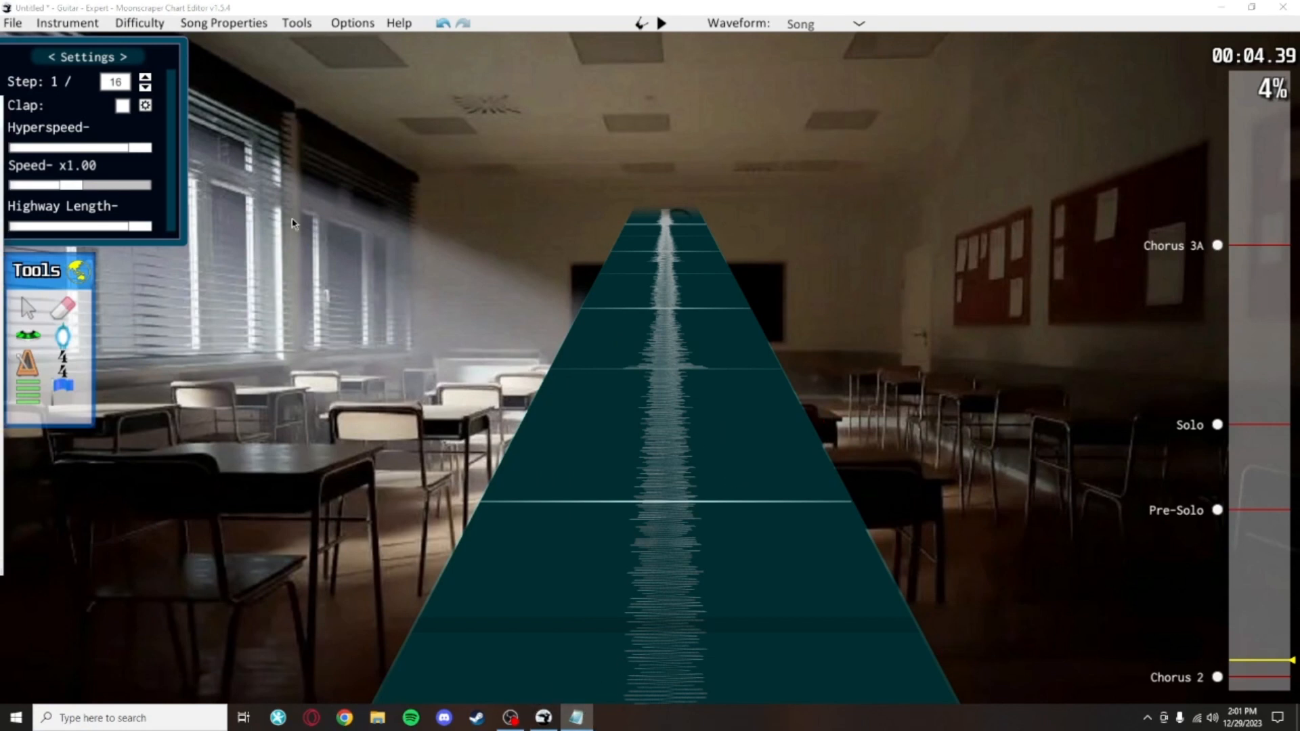
drag(0, 113, 903, 177)
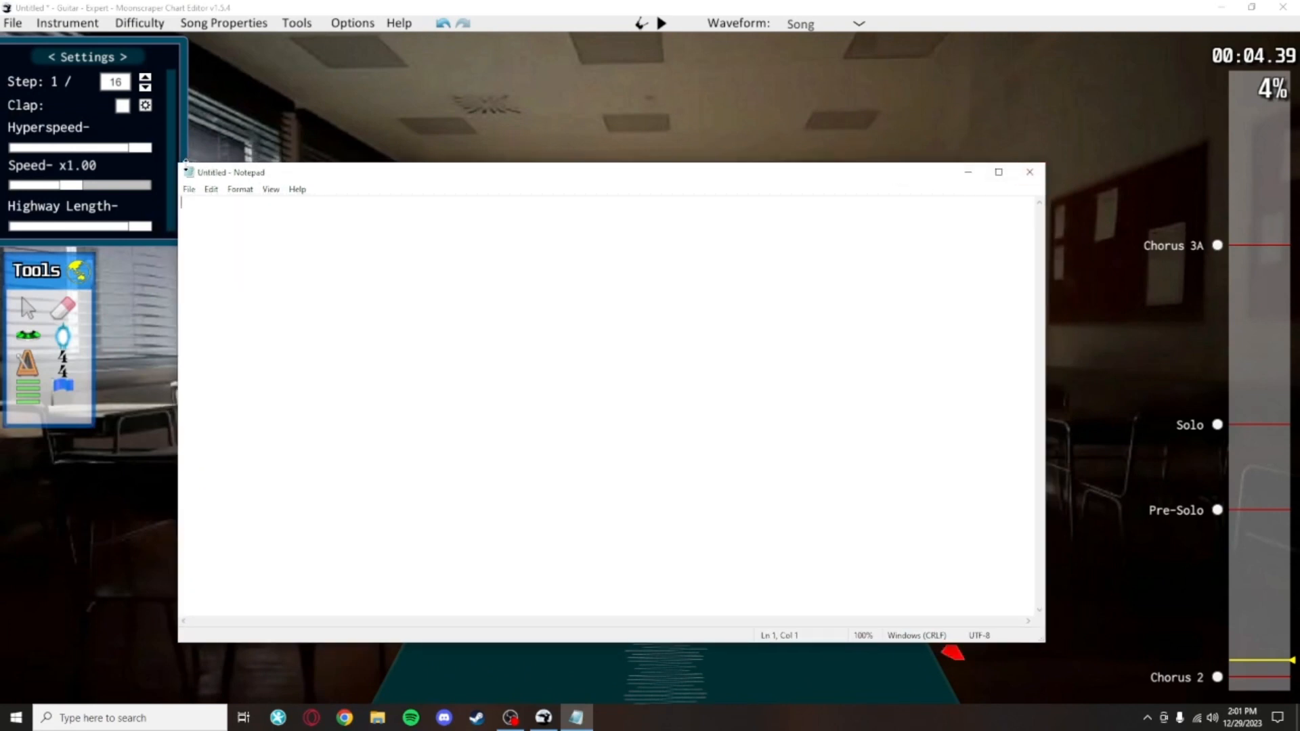
drag(185, 163, 798, 469)
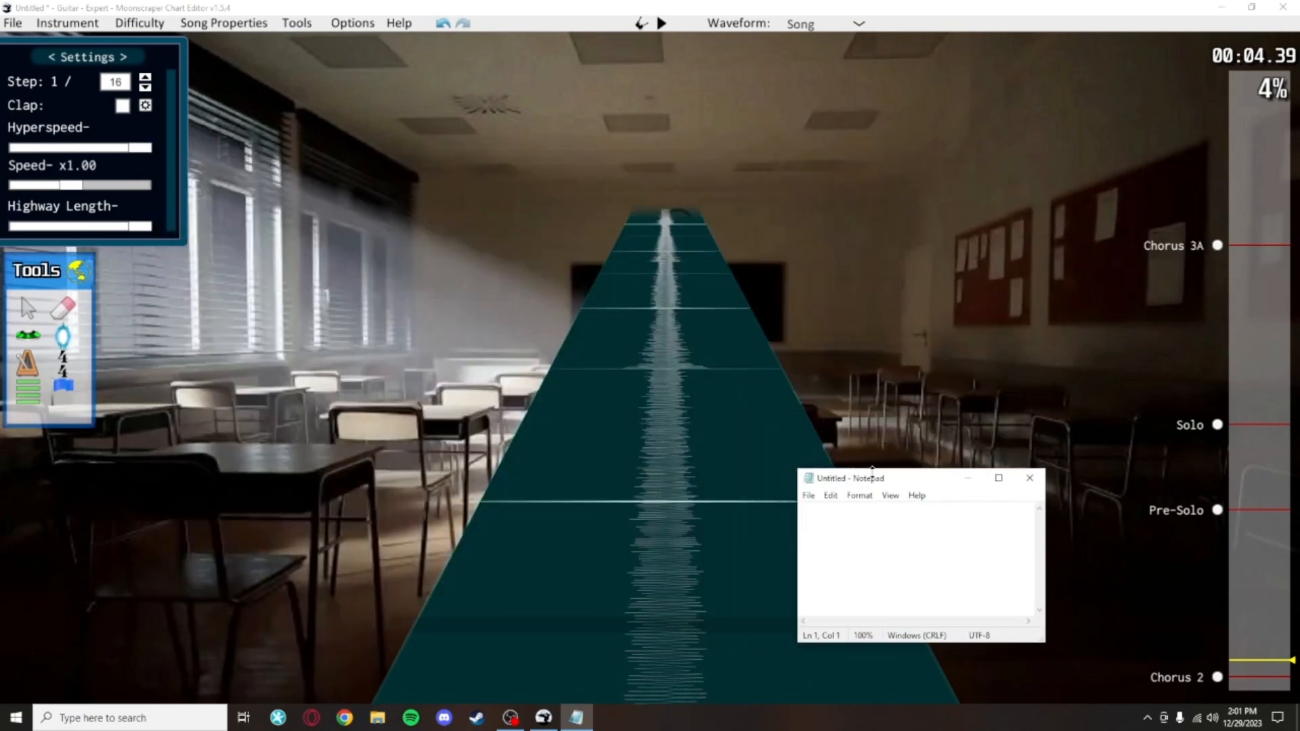
Step: Search the web for marigold periphery lyrics
click(653, 432)
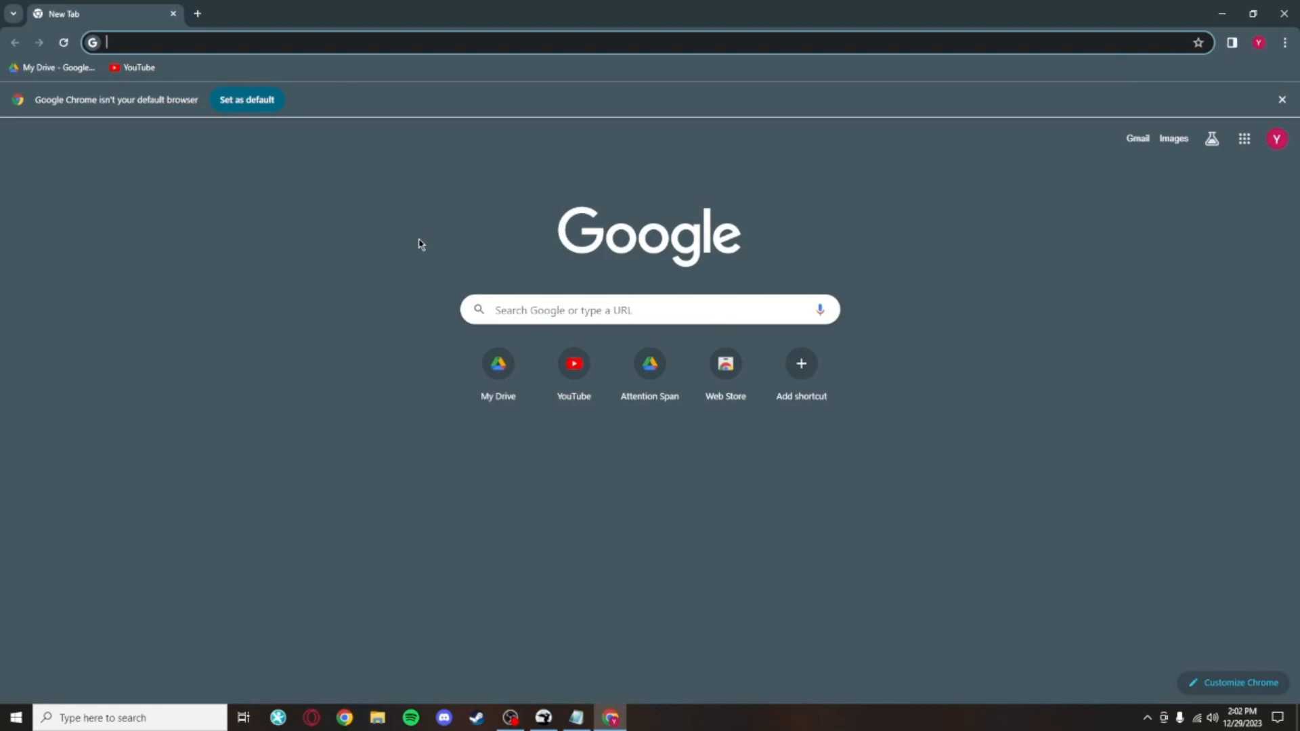
text(marigold)
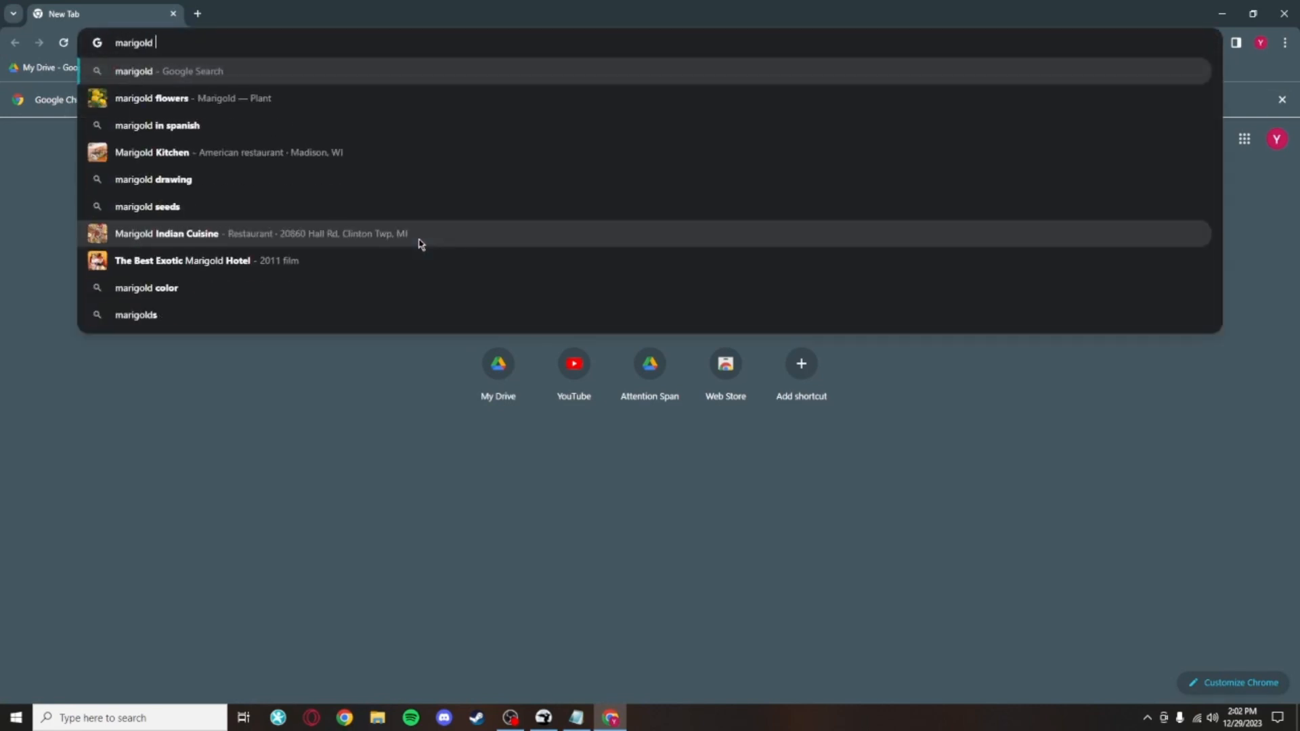
text( peri)
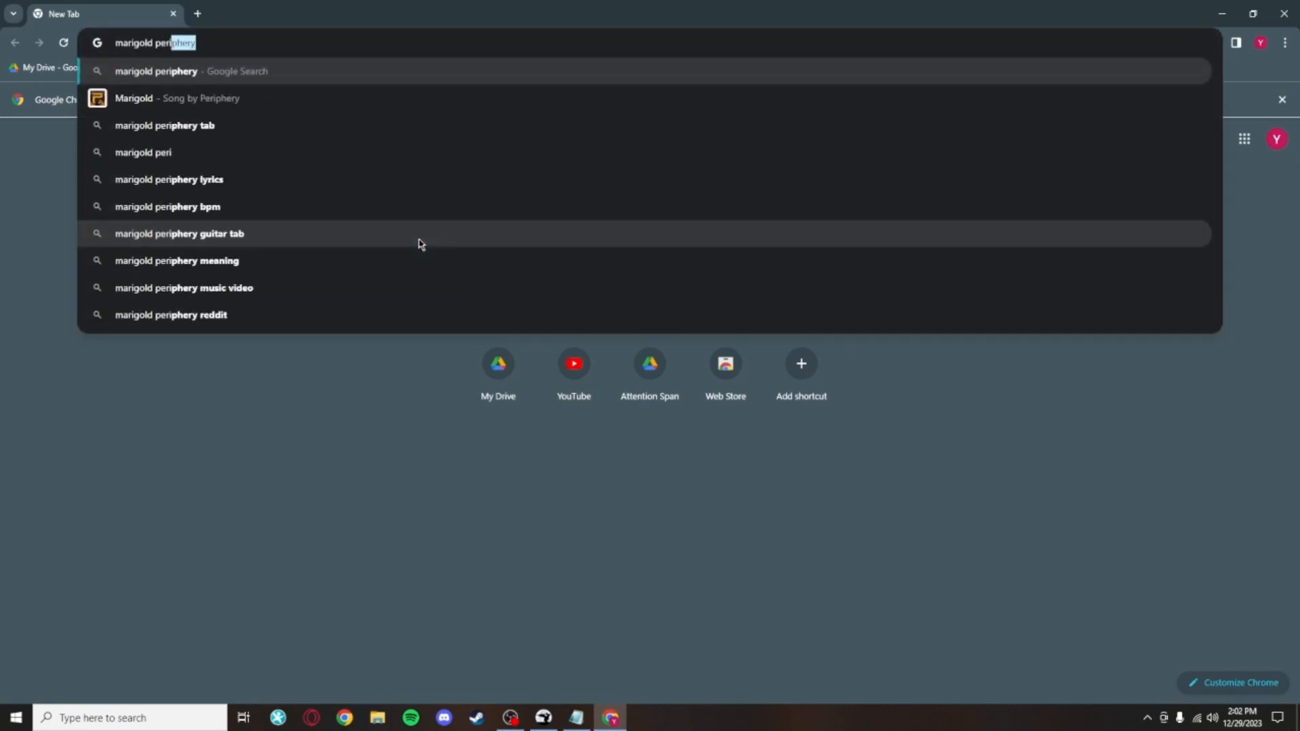
text(phery lyr)
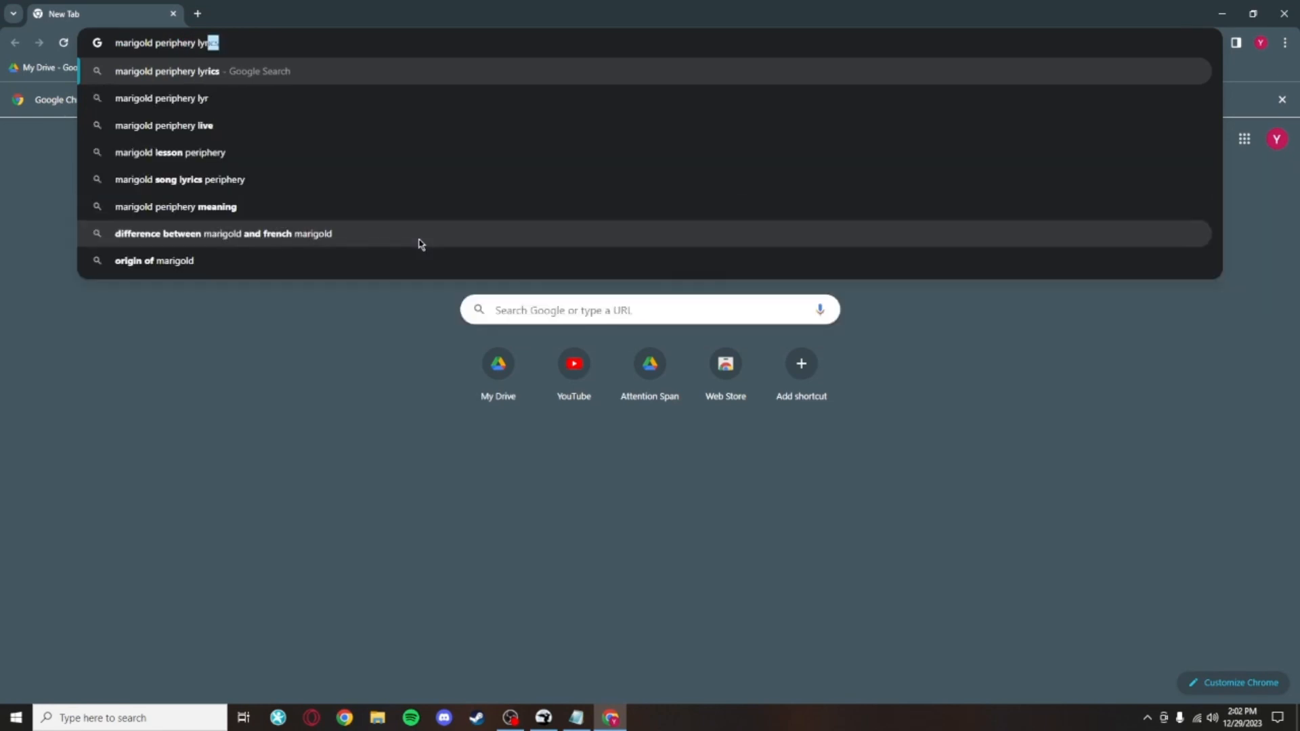
text(ics)
key(Return)
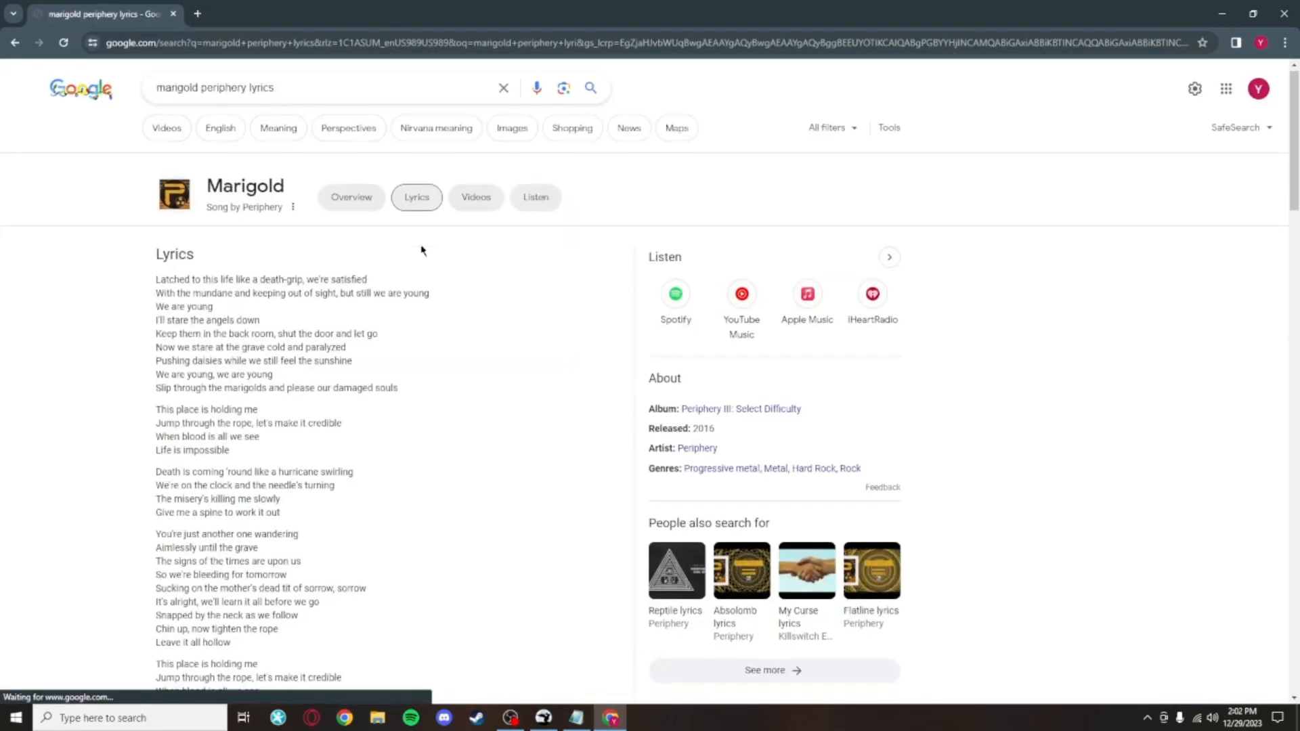
Step: Select the Marigold lyrics on the search results page, copy them and close the browser tab
scroll(328, 386, down, 8)
scroll(153, 256, up, 8)
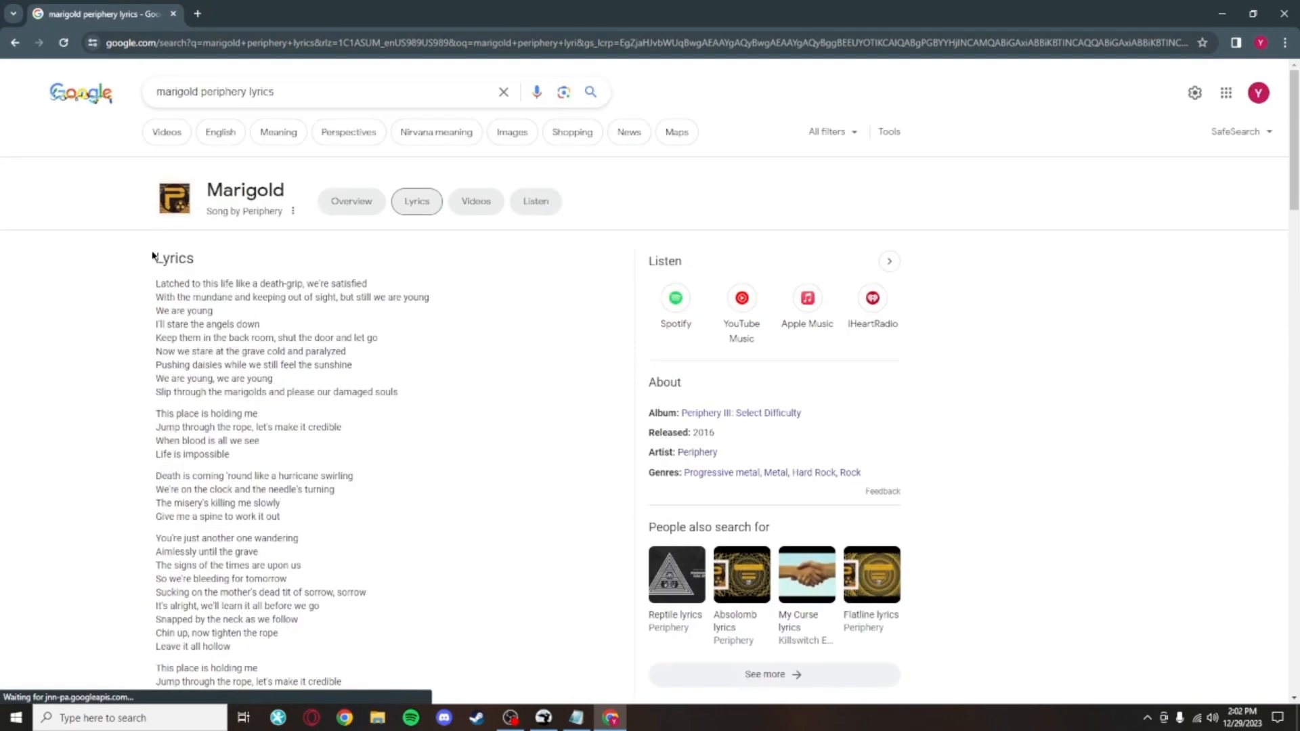
scroll(259, 368, down, 14)
drag(144, 284, 362, 387)
scroll(325, 373, up, 2)
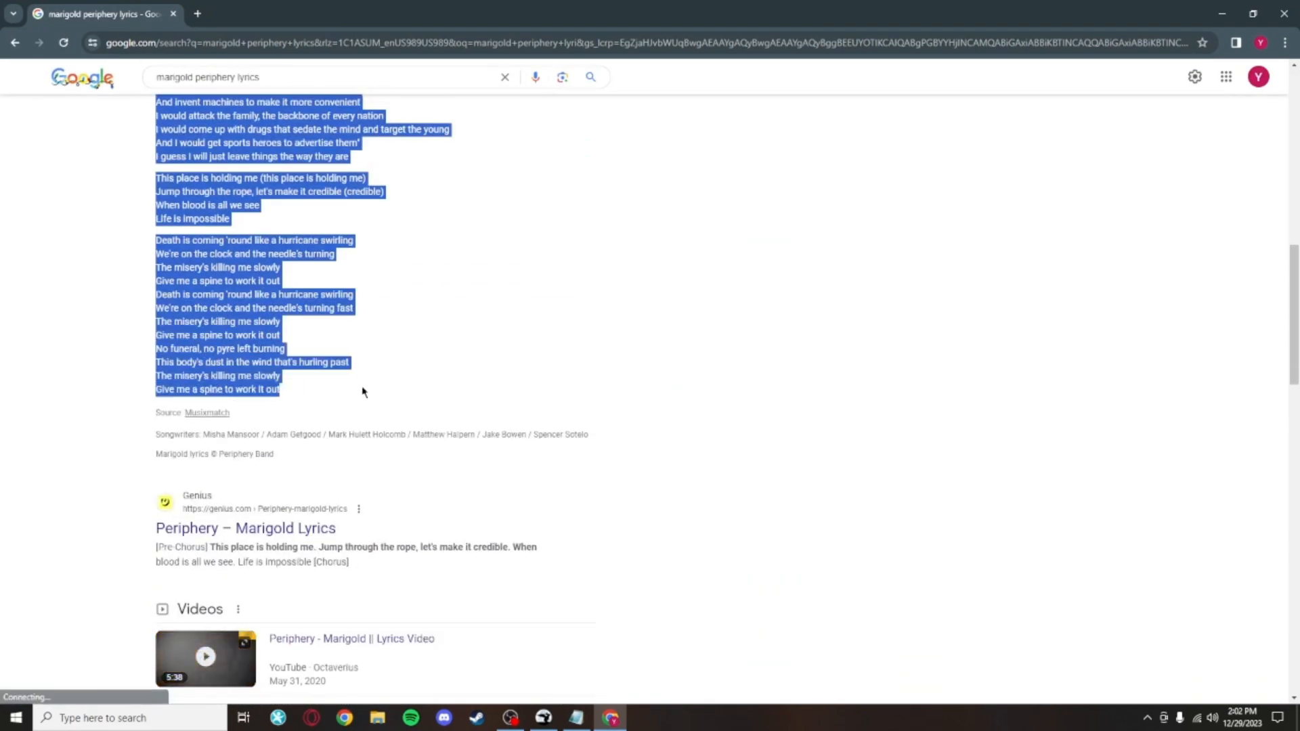
click(442, 359)
click(173, 14)
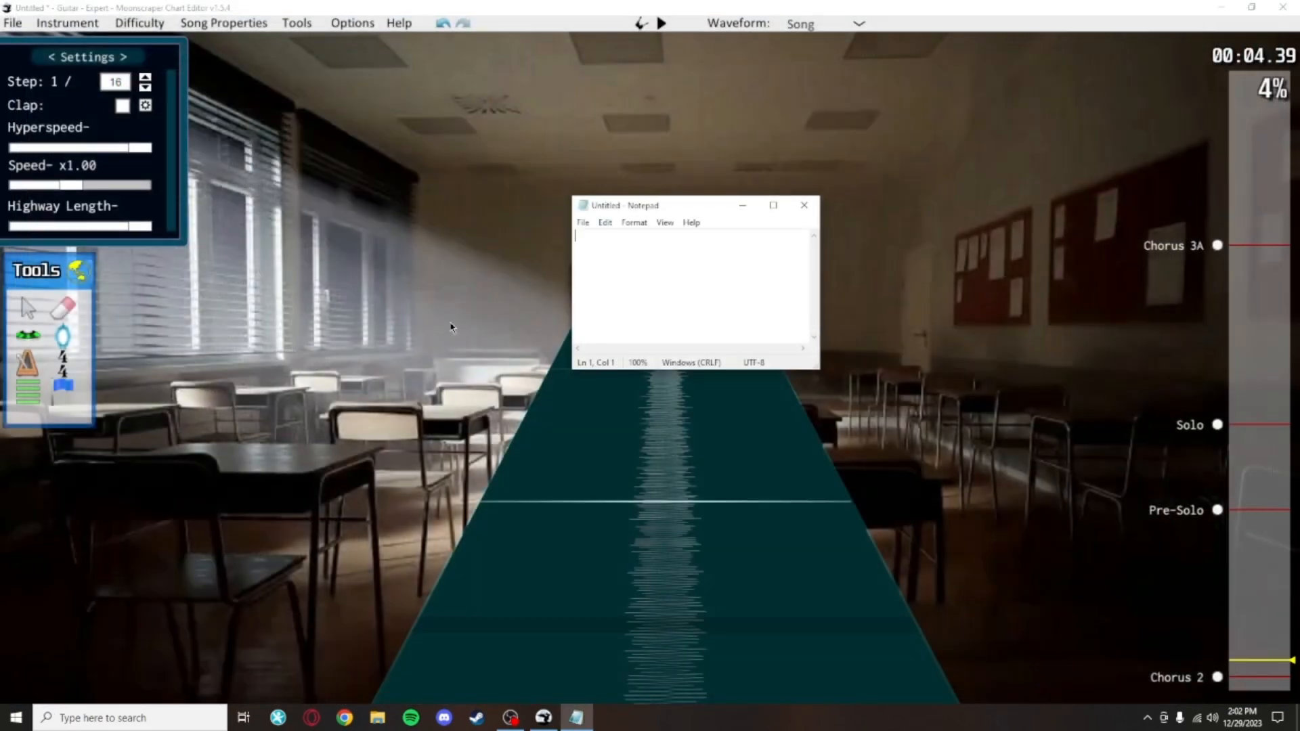
key(ctrl+v)
click(774, 205)
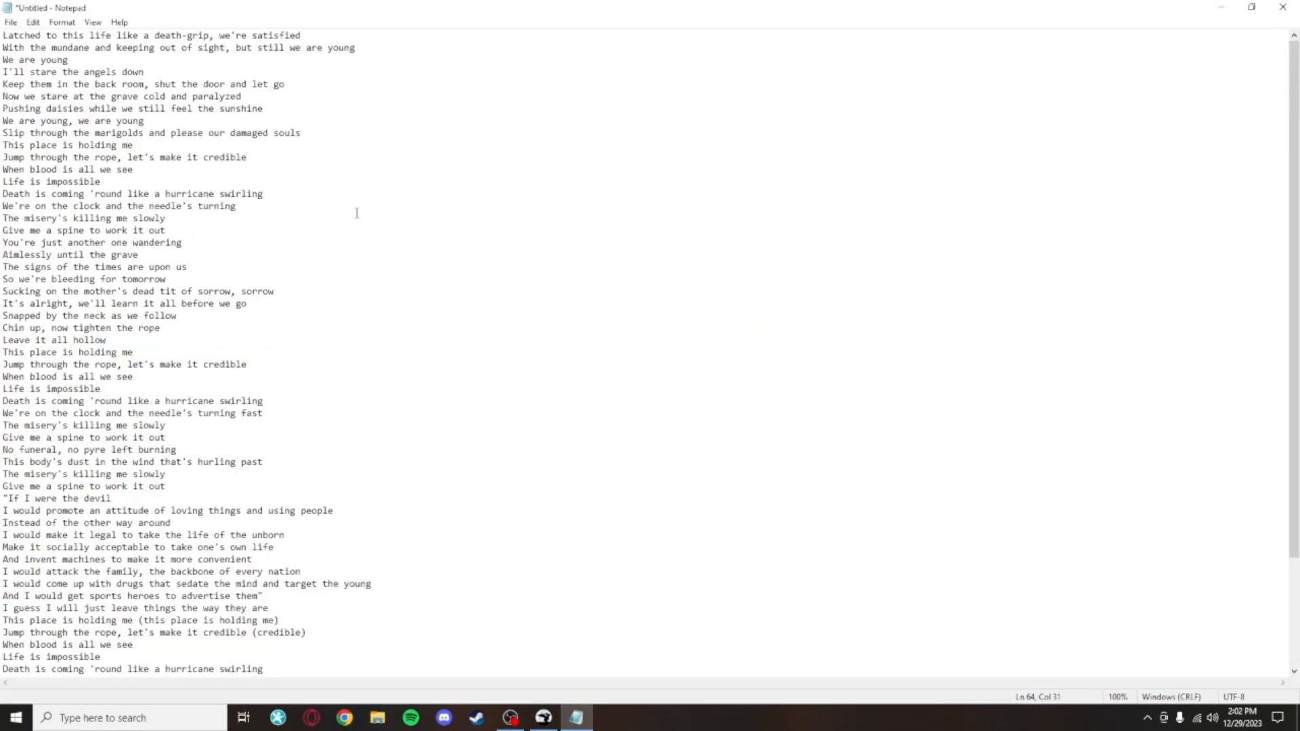
key(ctrl+a)
key(ctrl+x)
drag(1129, 6, 768, 445)
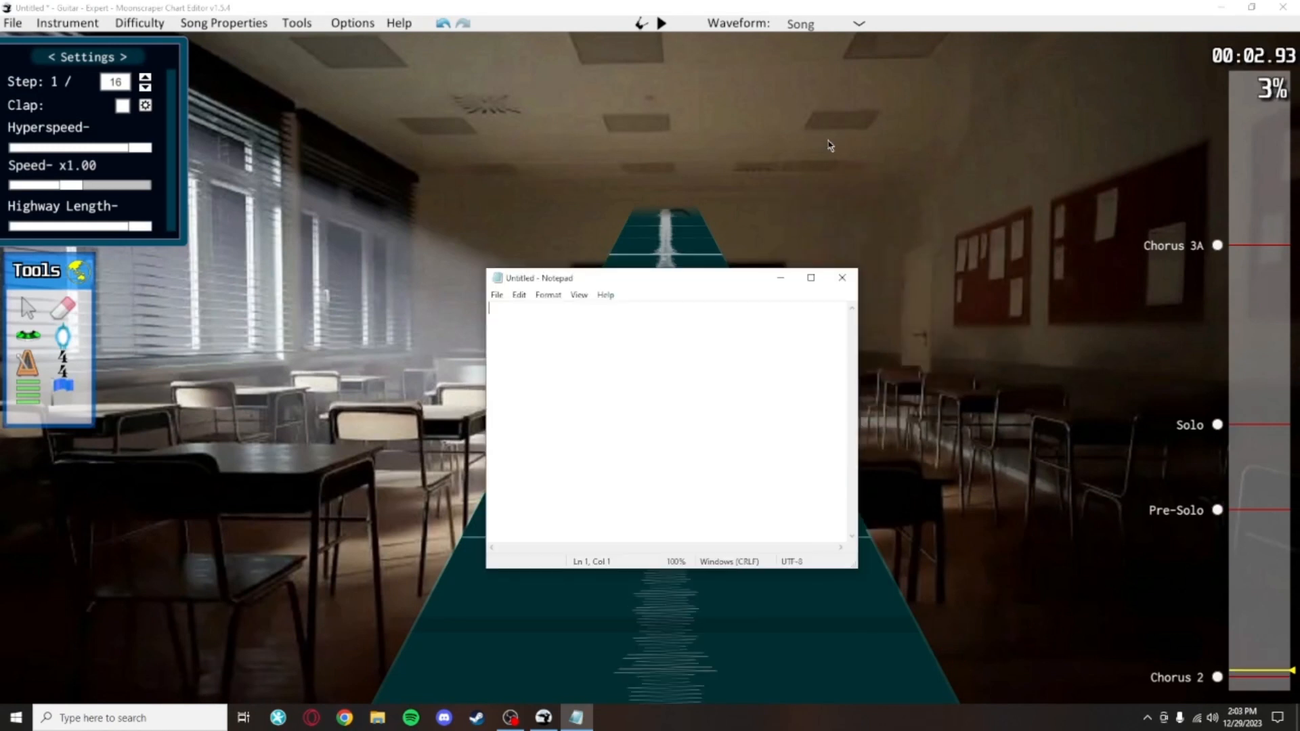
Step: Enter the lyric lines 'Hello humankind', 'Do anything we say' and 'Never disobey' in Notepad
text(Hello humankind Do anything we say)
key(Return)
text(Never disobey)
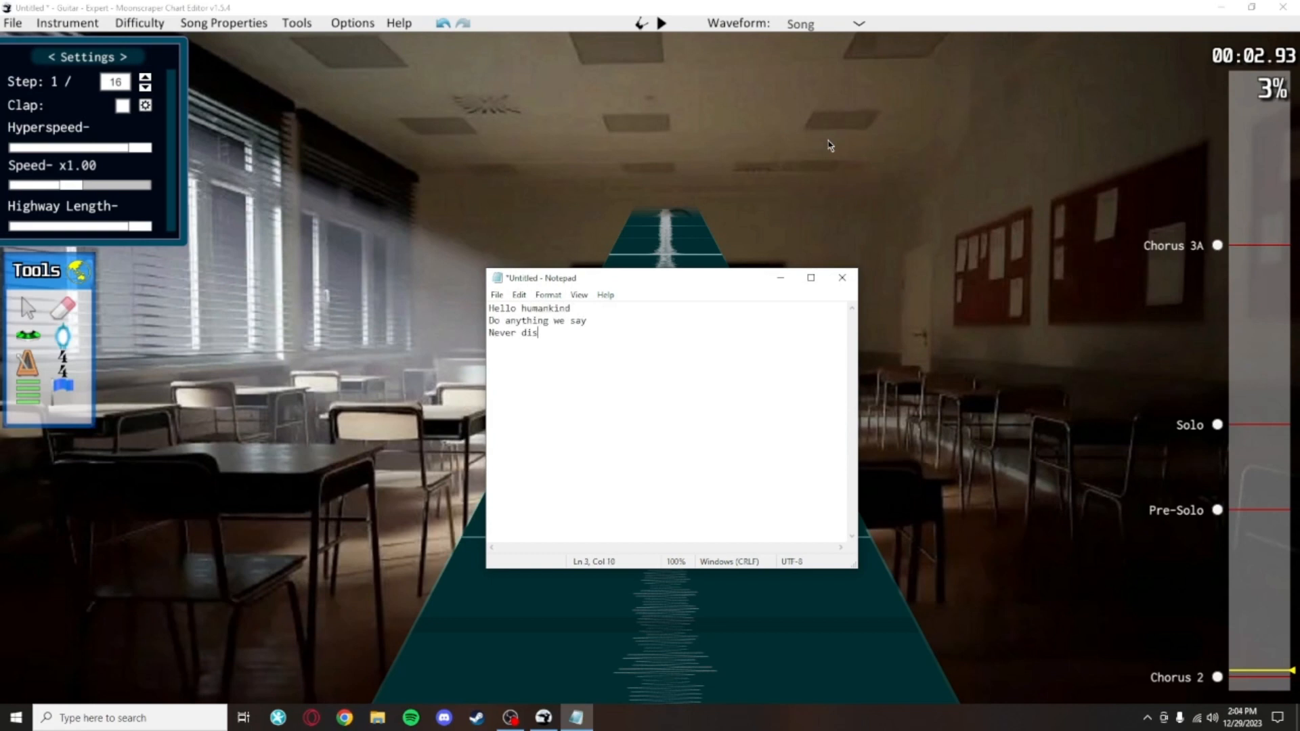
Step: Add the lyric lines 'To commit suicide', 'Programmed' and 'By your design' below them
key(Return)
text(to)
key(BackSpace)
key(BackSpace)
key(BackSpace)
text(To commit suicide)
key(Return)
text(Programmewd)
key(BackSpace)
key(BackSpace)
text(d)
key(Return)
text(ign)
Step: Examine the lyric lines word by word to plan how to split them into syllables
drag(576, 309, 484, 313)
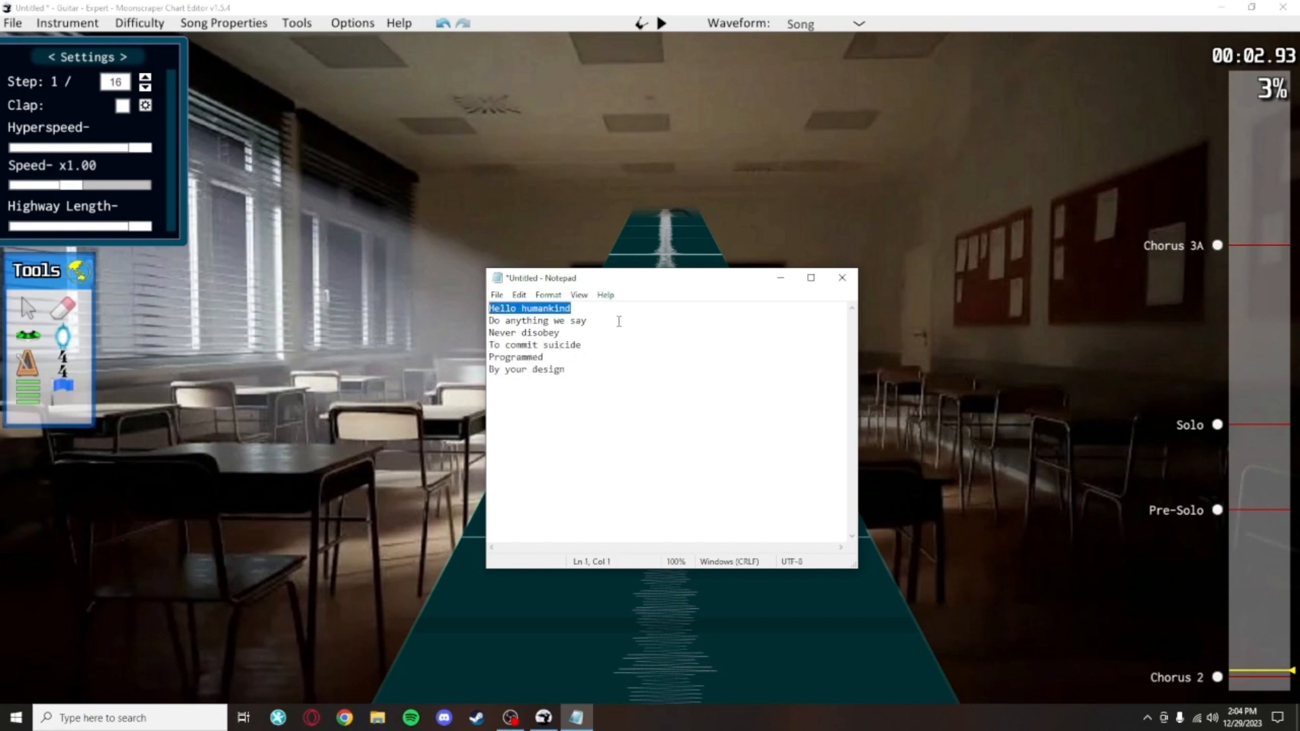
drag(619, 319, 532, 321)
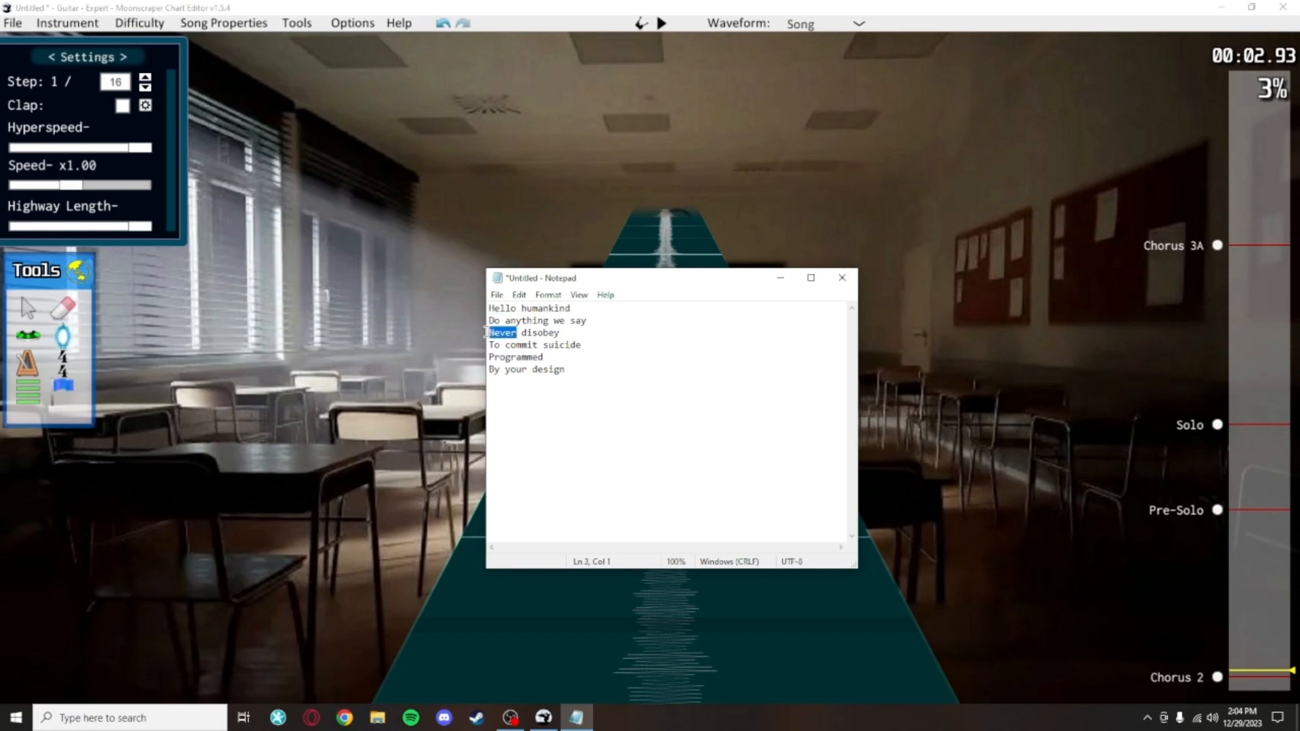
click(625, 355)
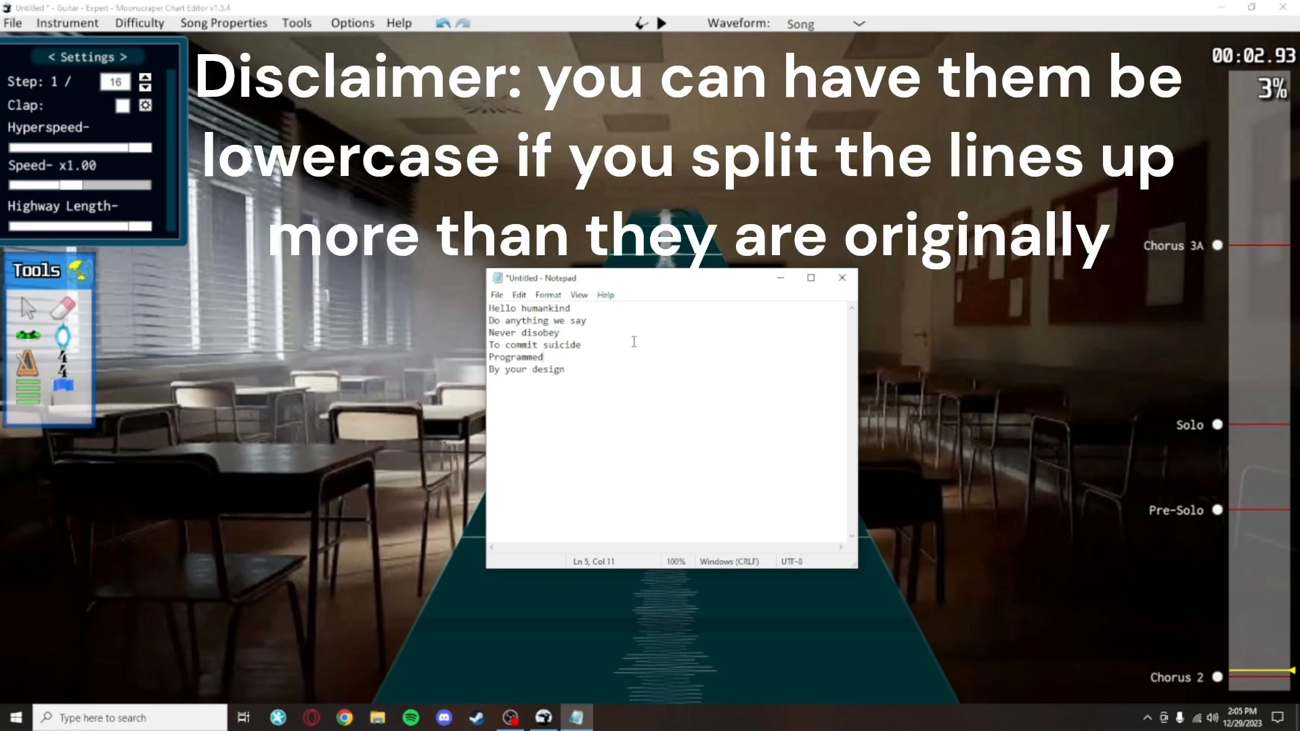
drag(560, 356, 495, 358)
mouse_move(599, 368)
mouse_down()
mouse_move(485, 358)
mouse_move(602, 372)
mouse_up()
click(608, 313)
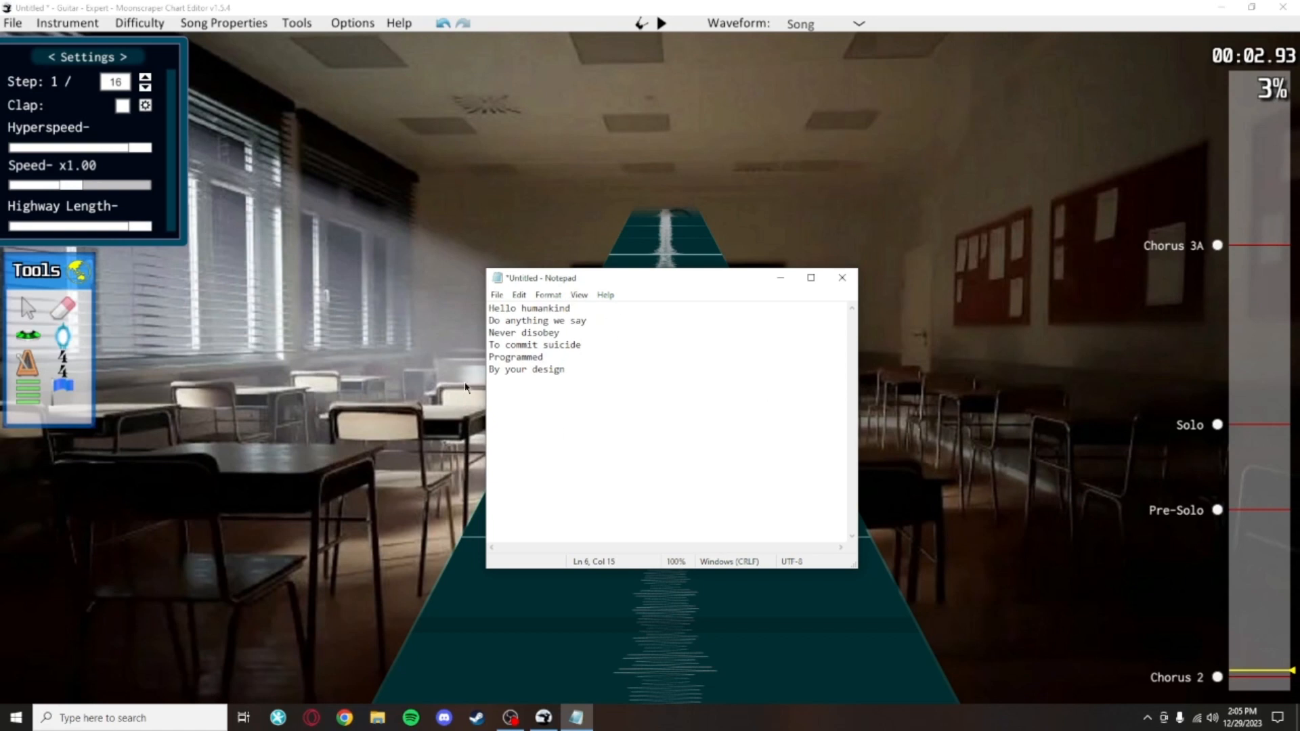
drag(588, 384, 429, 304)
drag(697, 392, 384, 307)
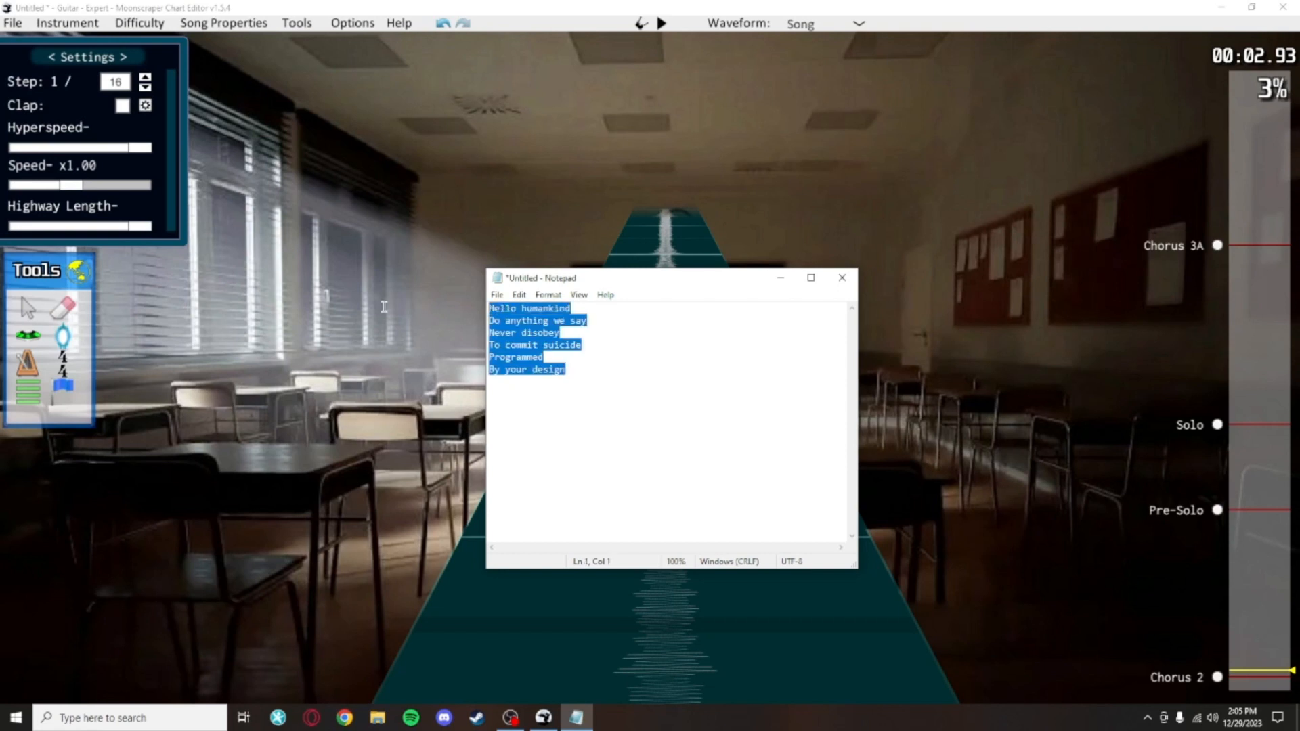
click(713, 399)
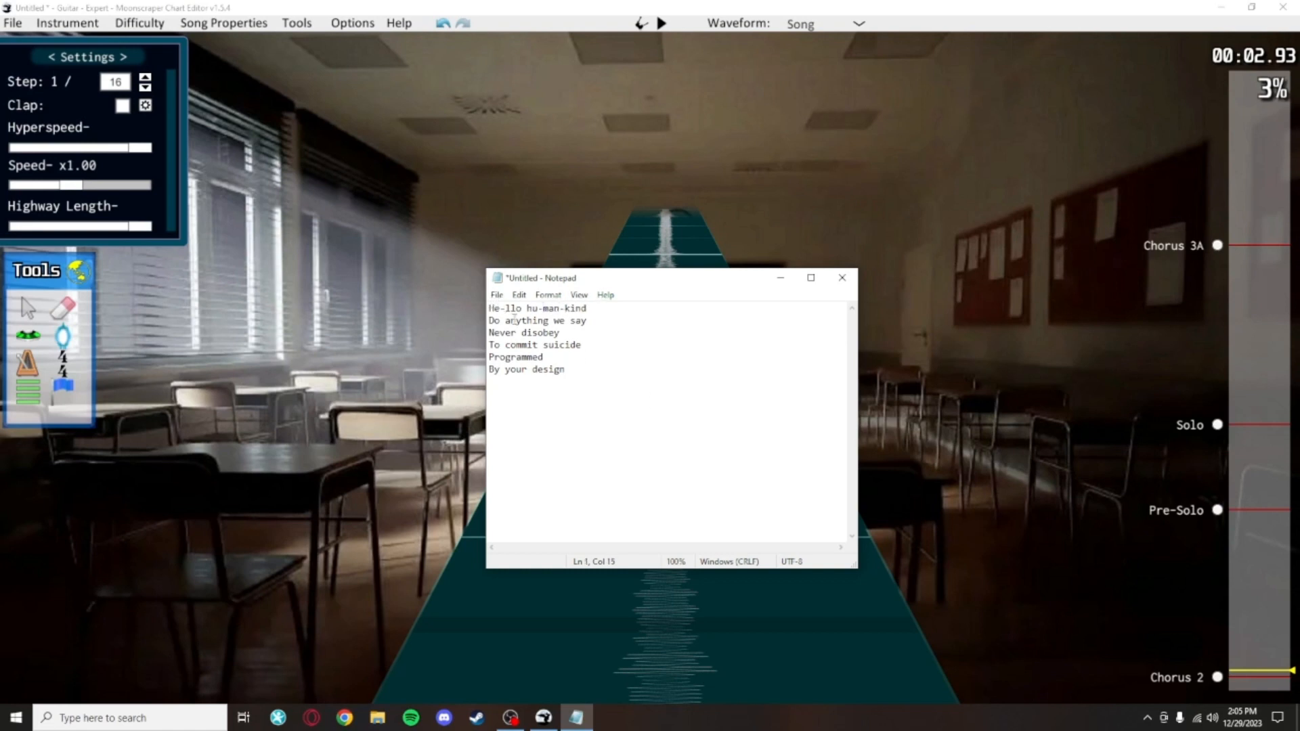
Step: Hyphenate the lyrics into syllables, e.g. He-llo hu-man-kind, Ne-ver di-so-bey, and reposition the Notepad window
click(511, 319)
text(-)
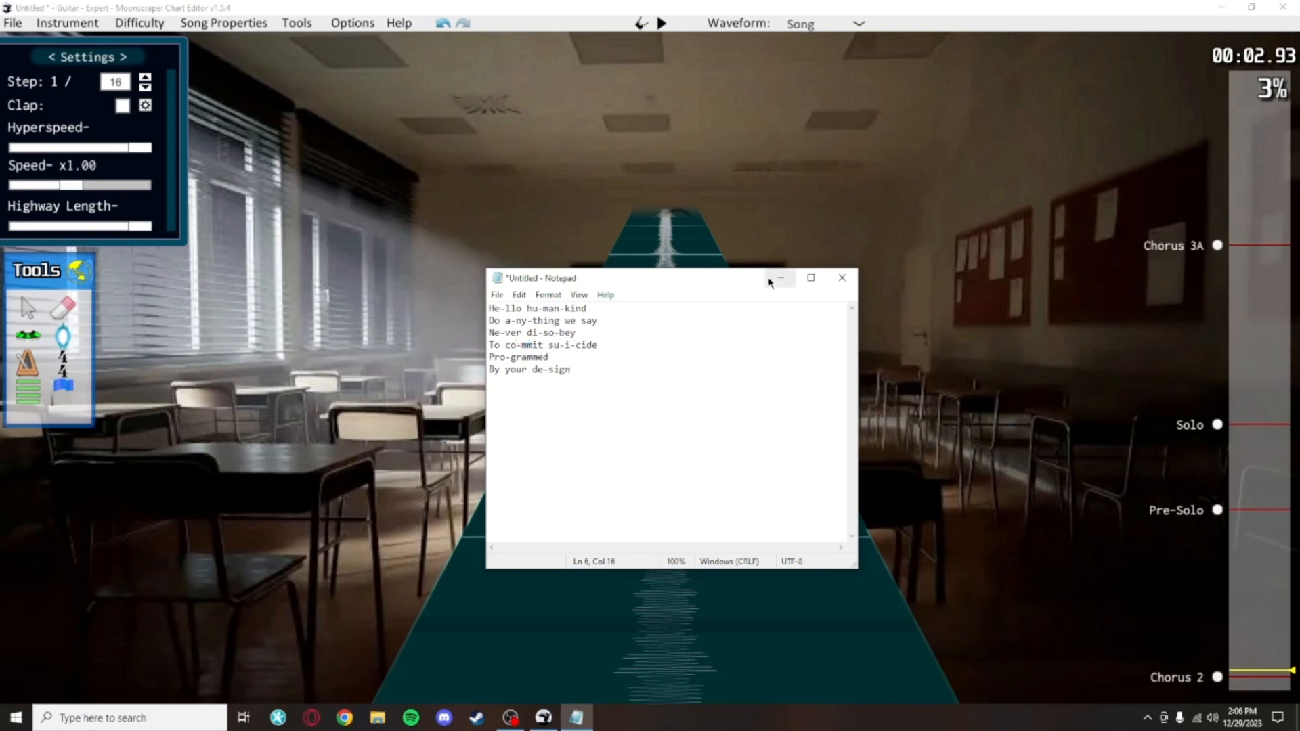
drag(723, 278, 781, 332)
drag(691, 337, 610, 287)
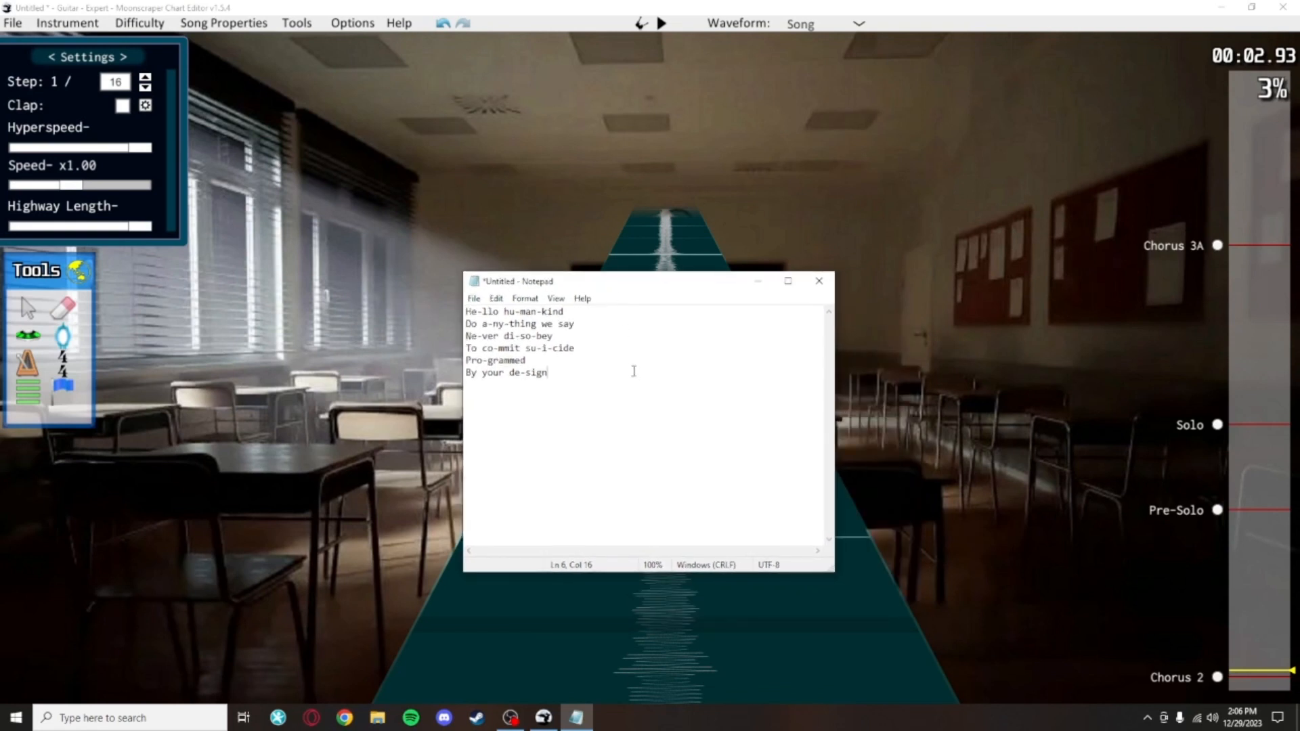
Step: Save the text file as humankind
key(ctrl+s)
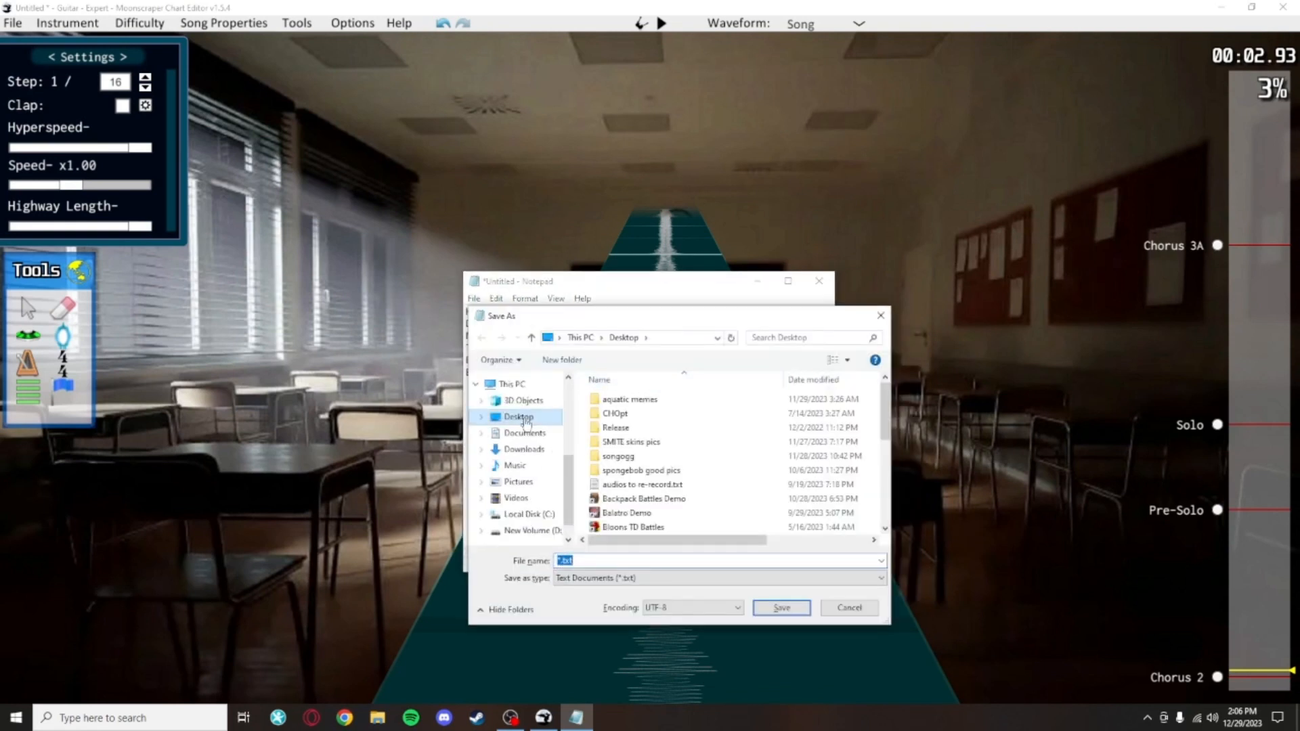
text(humankind)
key(Return)
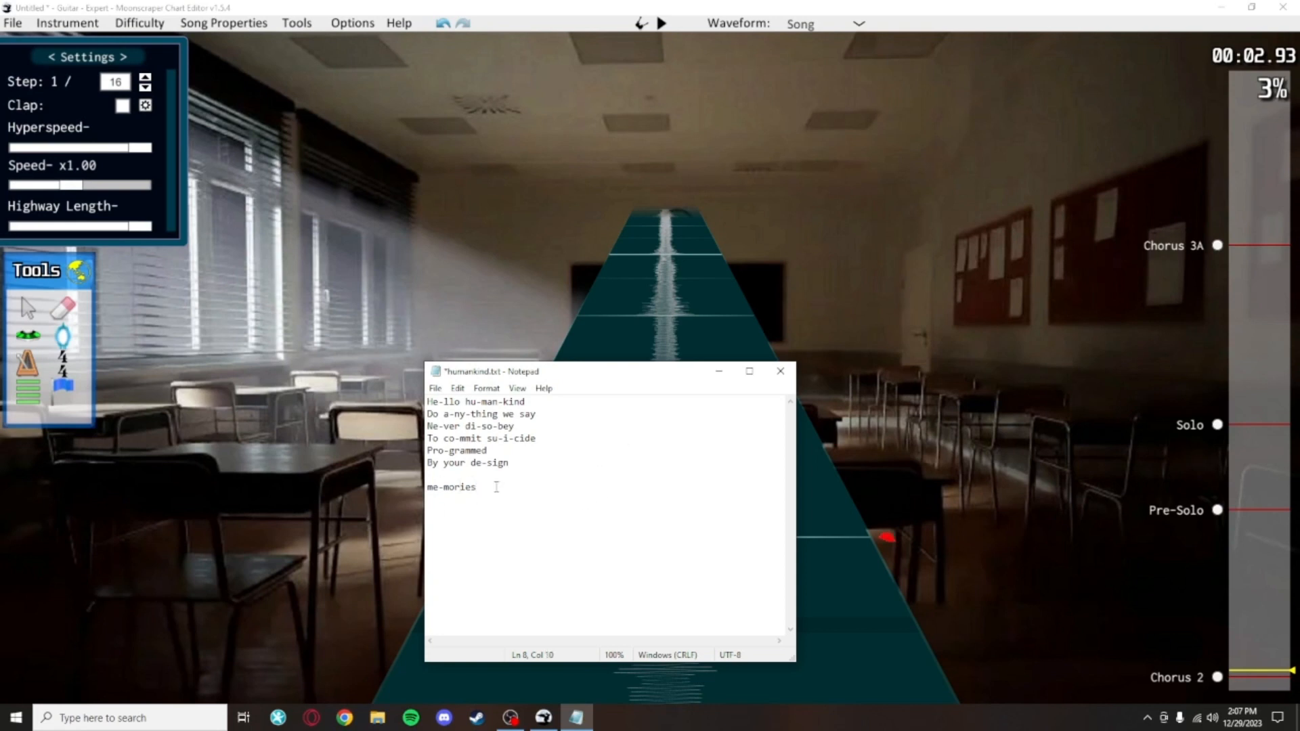
Step: Delete the extra 'me-mories' line from the text
drag(497, 487, 421, 492)
key(BackSpace)
key(BackSpace)
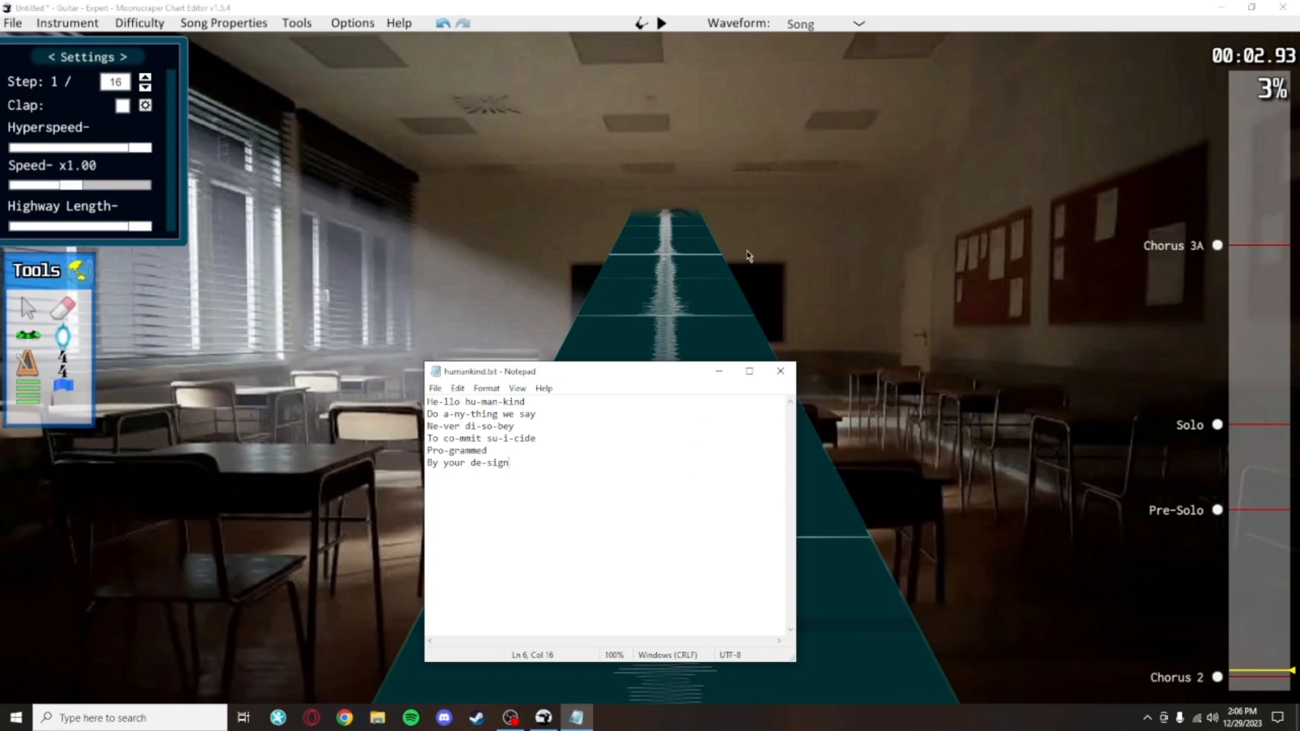
Step: Play through the opening of the song in the chart and choose the event tool
click(800, 492)
scroll(800, 492, down, 2)
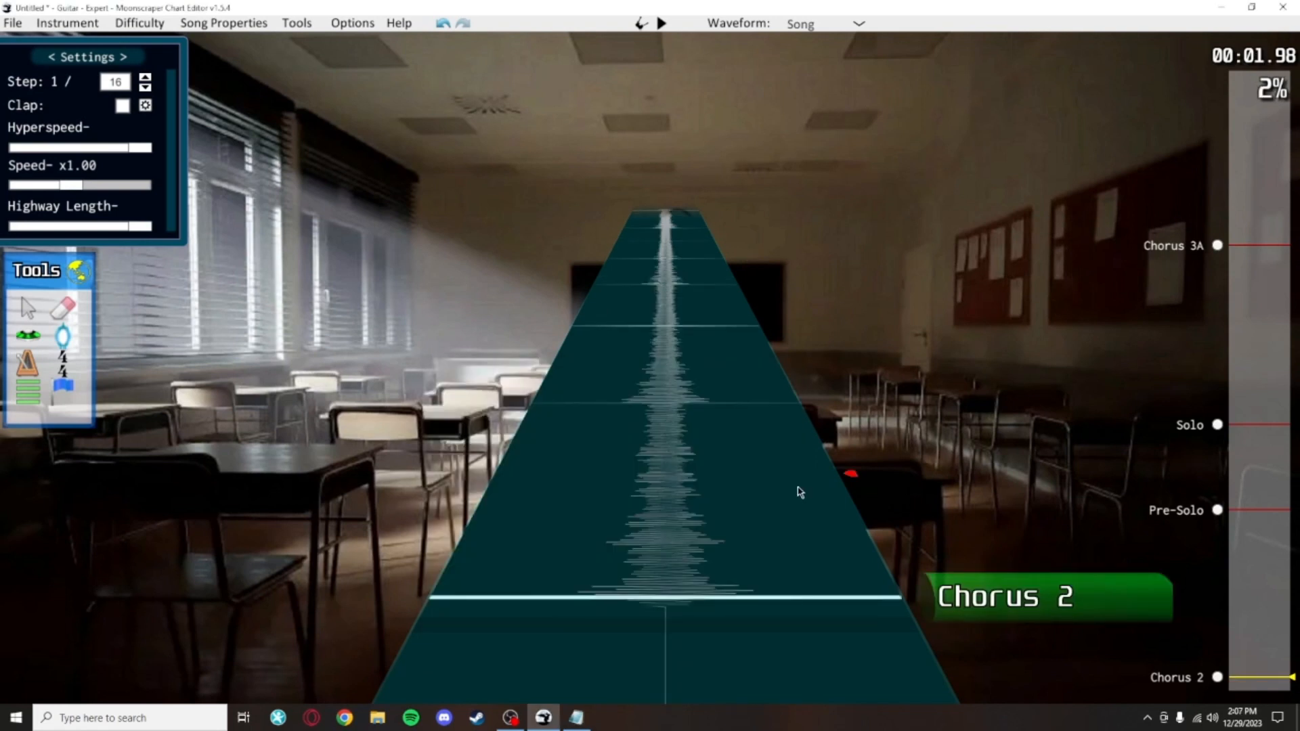
key(space)
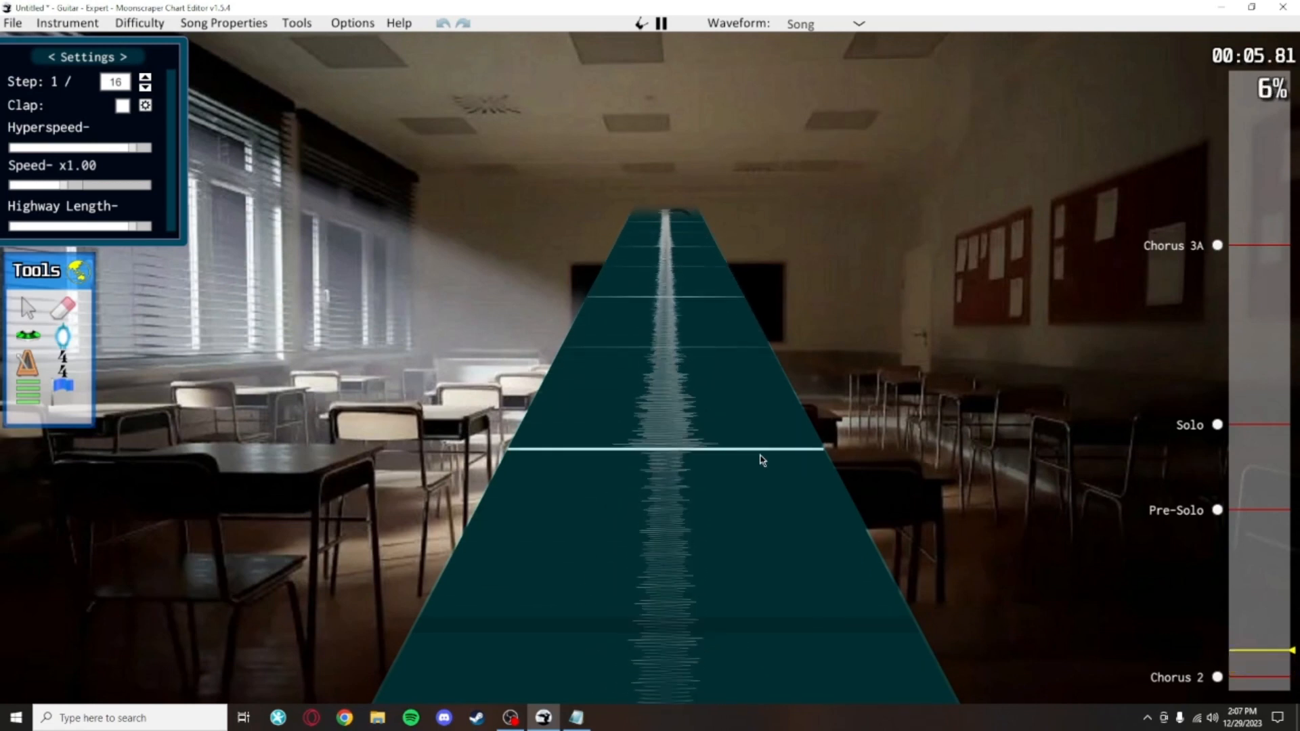
scroll(617, 622, down, 11)
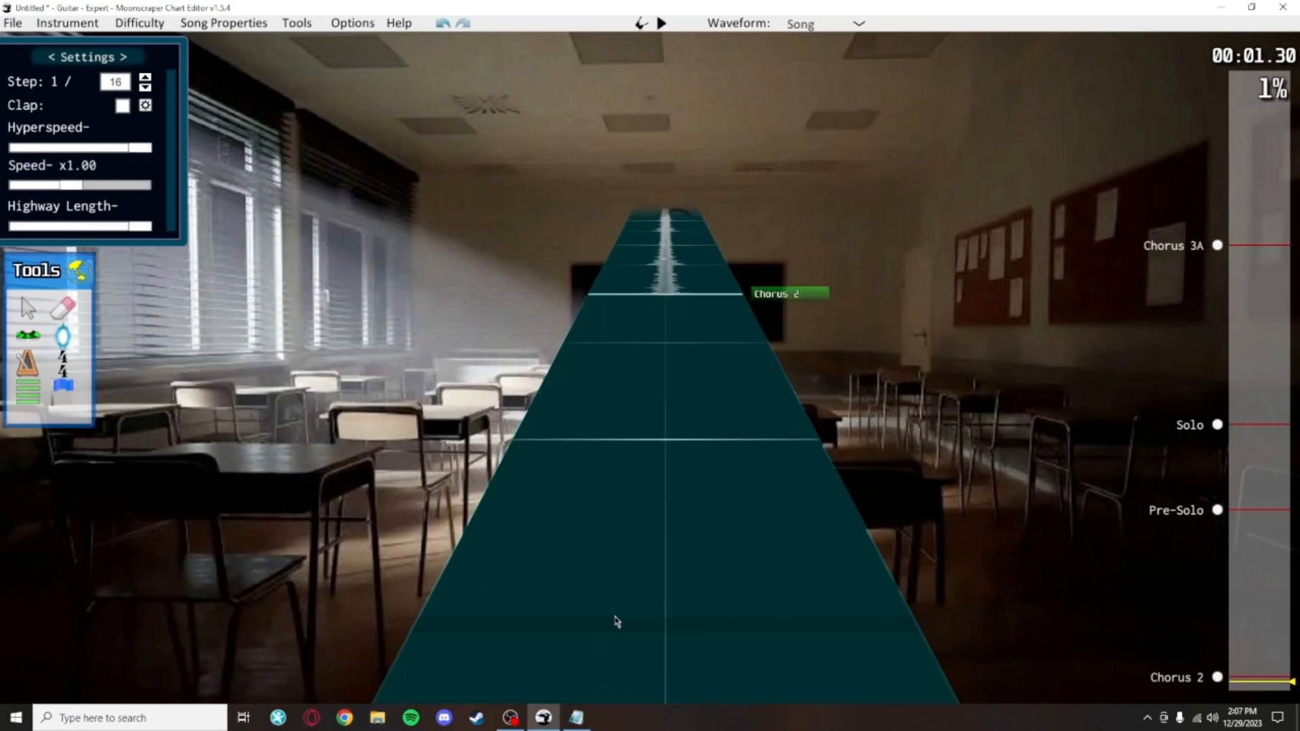
scroll(687, 320, up, 3)
click(63, 387)
scroll(685, 441, up, 3)
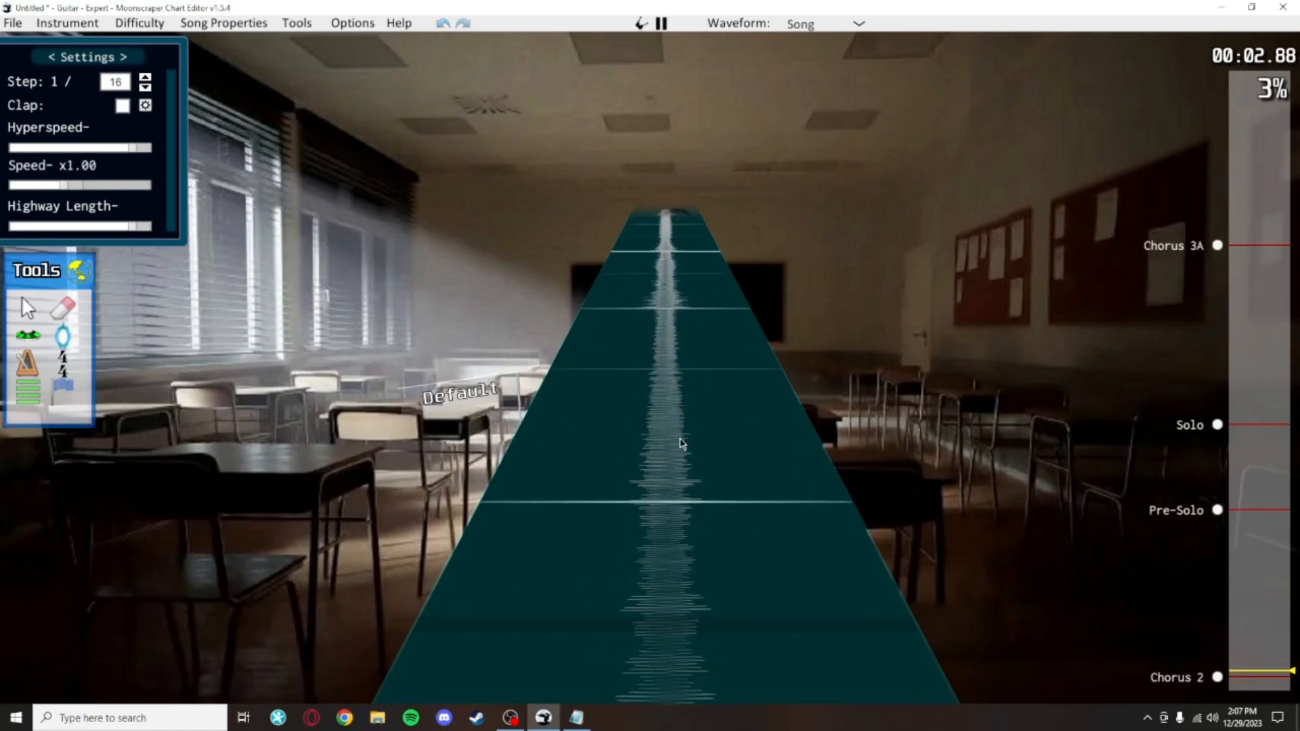
Step: Place a global event at position 1344 and set it to lyric He-
click(507, 455)
click(507, 455)
scroll(501, 501, down, 2)
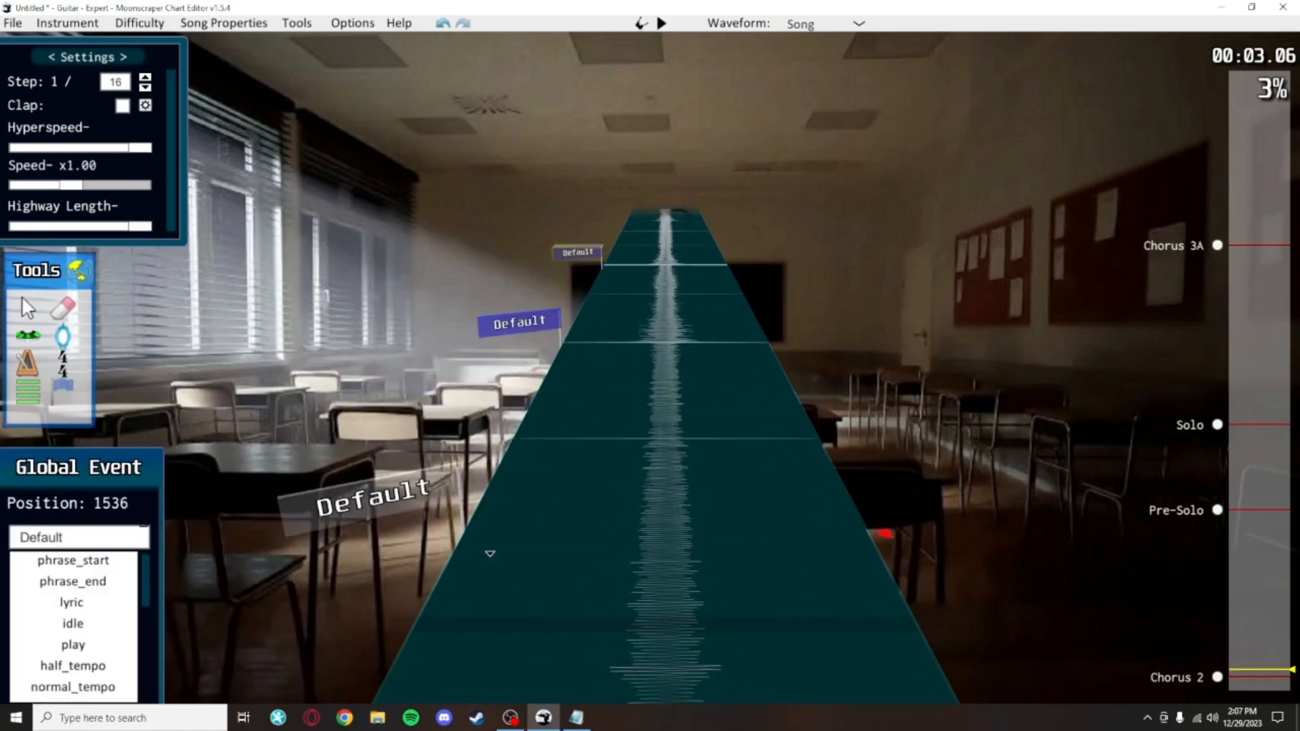
click(524, 461)
key(space)
key(space)
click(520, 464)
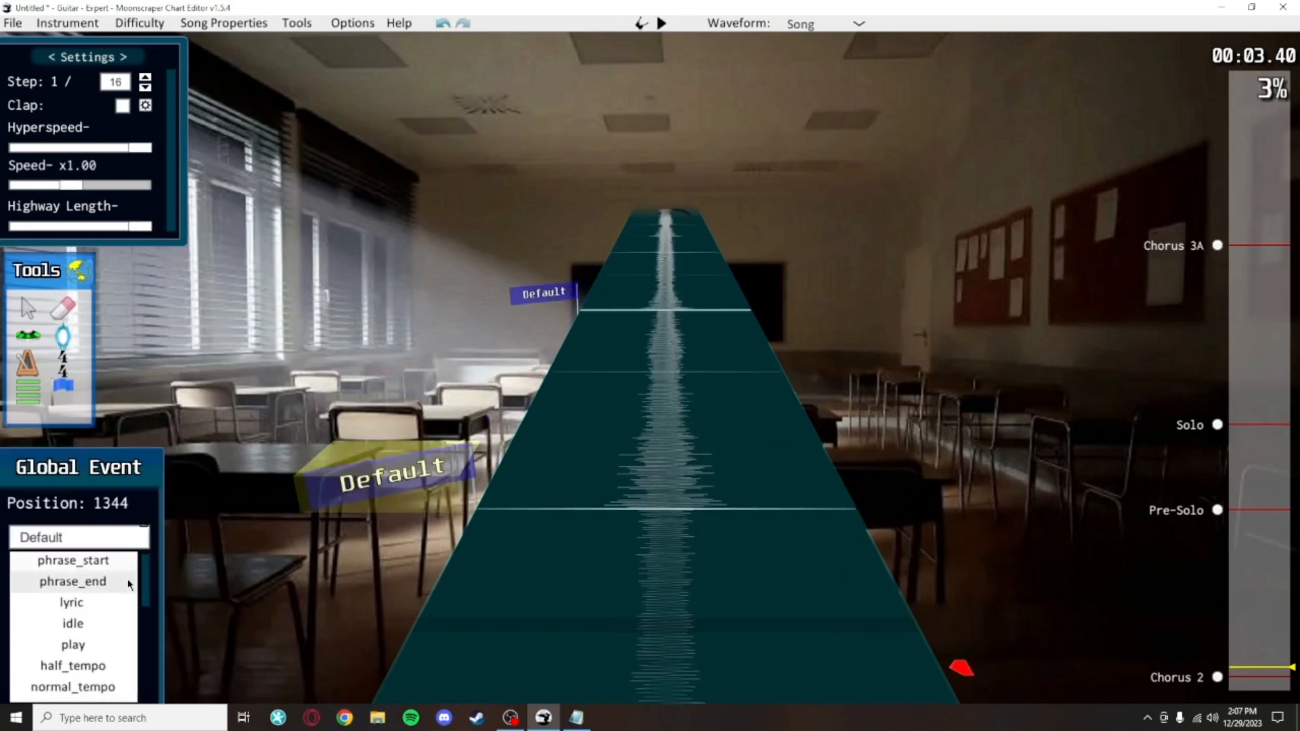
text(lyric He-)
Step: Add the next lyric event with the syllable llo
scroll(563, 464, up, 3)
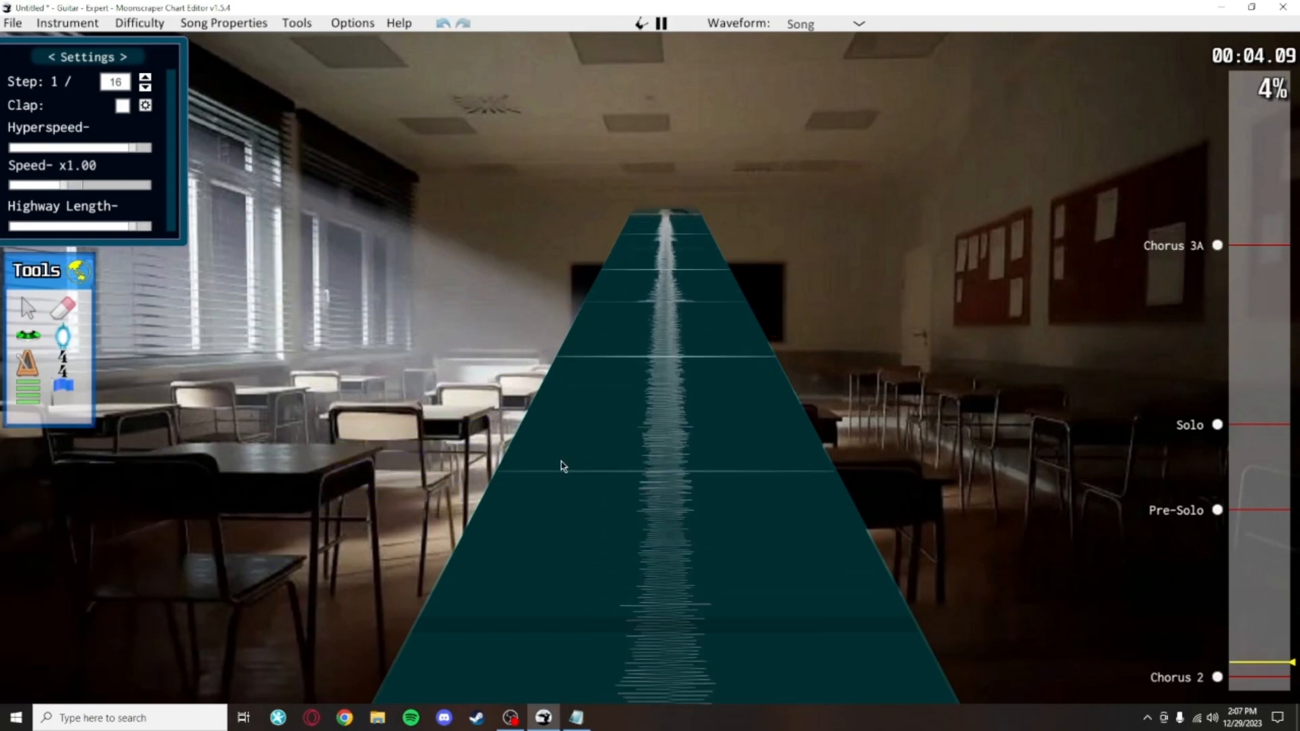
scroll(563, 464, down, 1)
click(535, 464)
click(86, 606)
click(93, 543)
text(llo)
key(space)
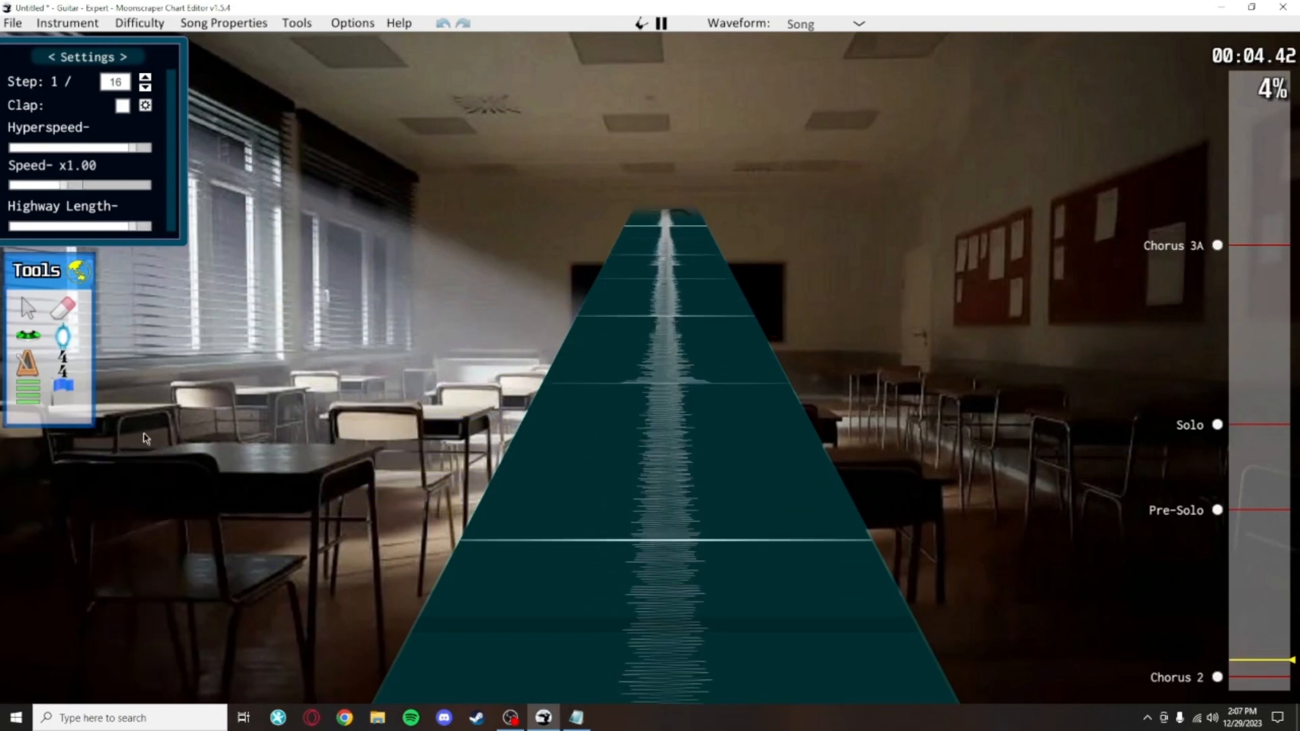
Step: Place a lyric event at position 1920 with the syllable hu
key(space)
click(406, 461)
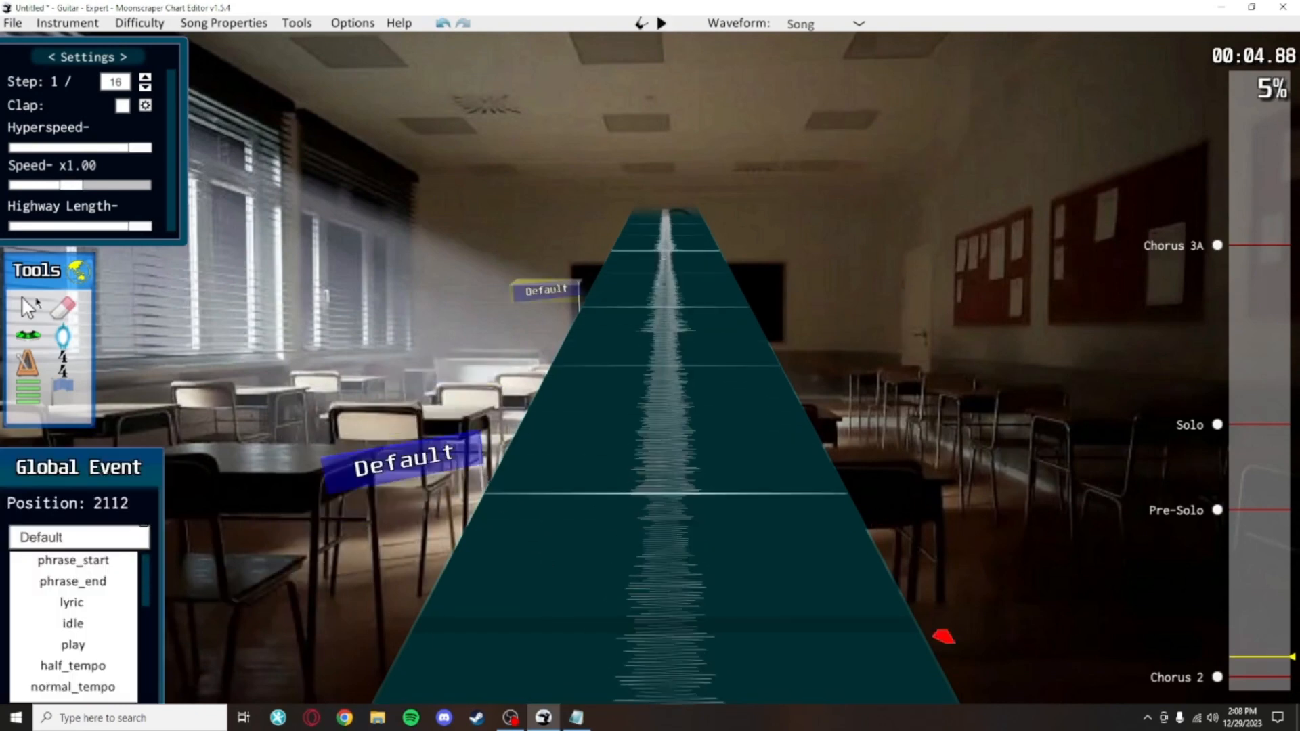
key(BackSpace)
click(71, 602)
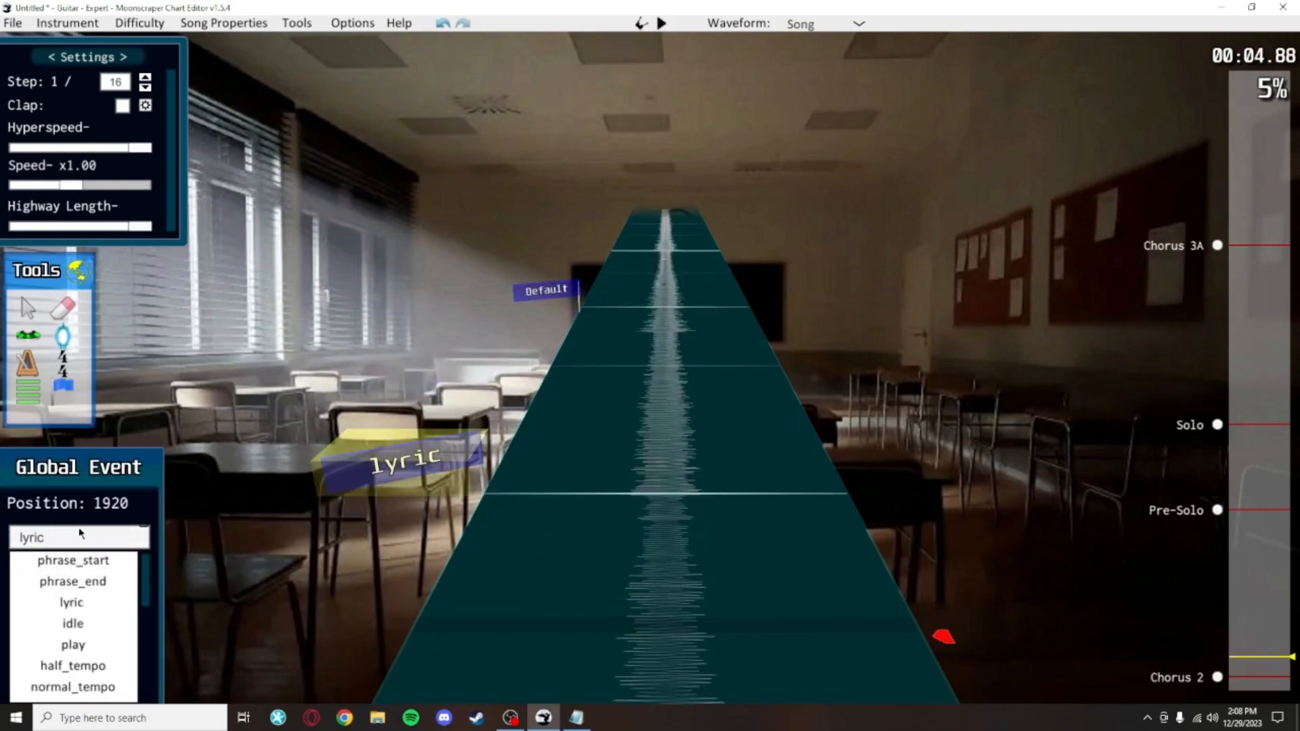
text(hu)
Step: Add a lyric event at position 2112 with the syllable man and play back the result
click(587, 395)
key(space)
key(space)
click(386, 522)
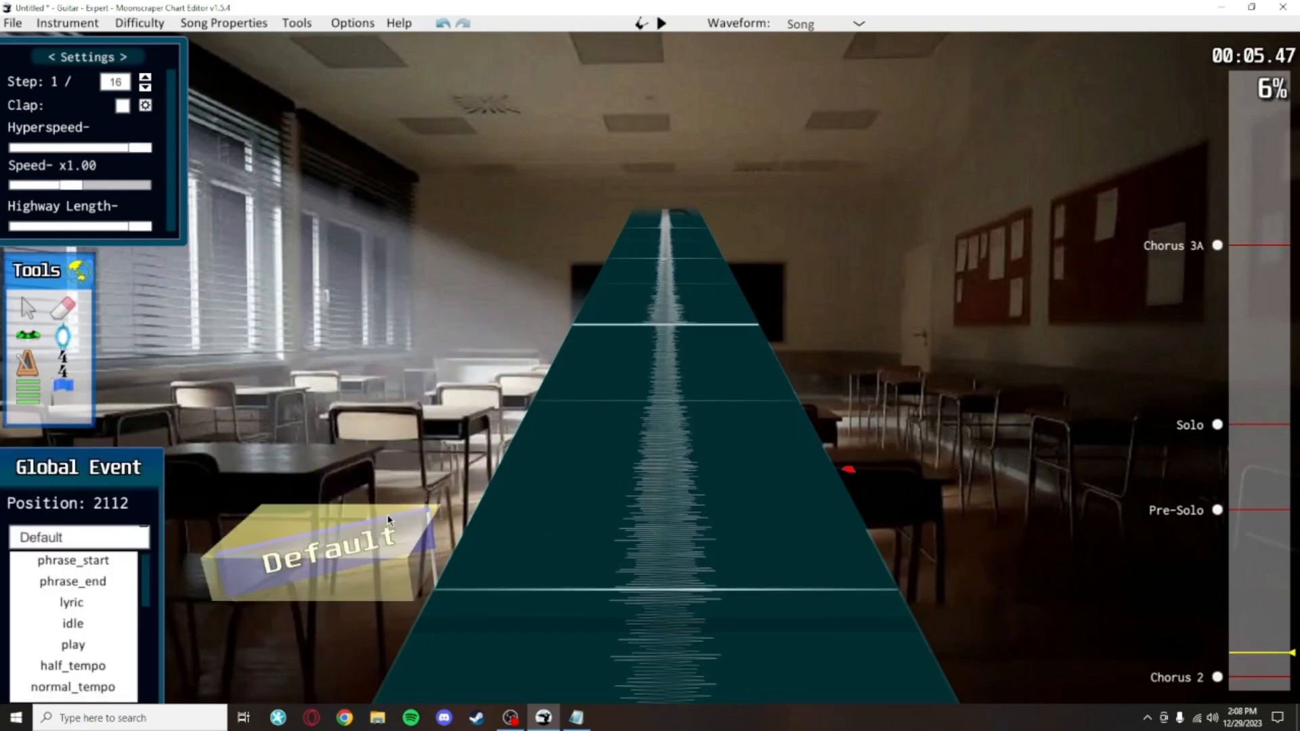
click(72, 602)
click(89, 539)
text(man)
click(601, 401)
key(space)
key(space)
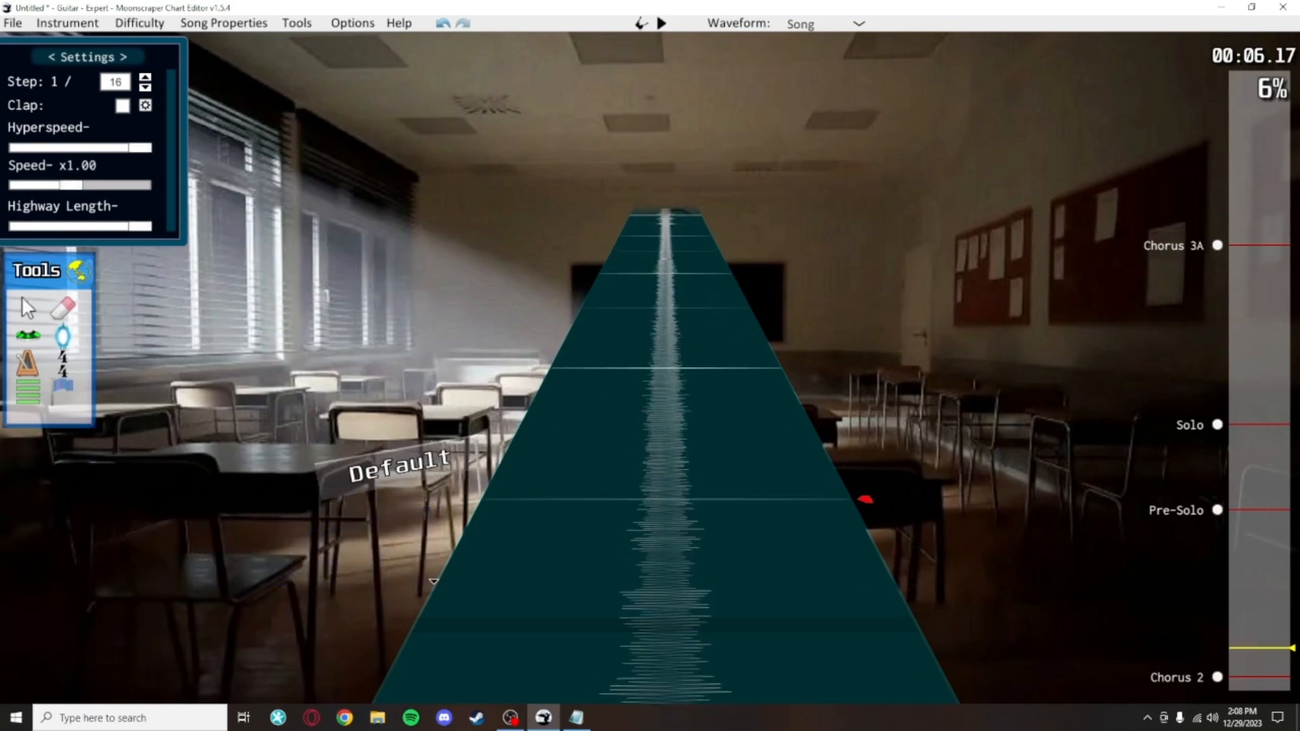
Step: Set the global event at position 2304 to the lyric syllable kind
click(408, 461)
click(110, 609)
text(kind)
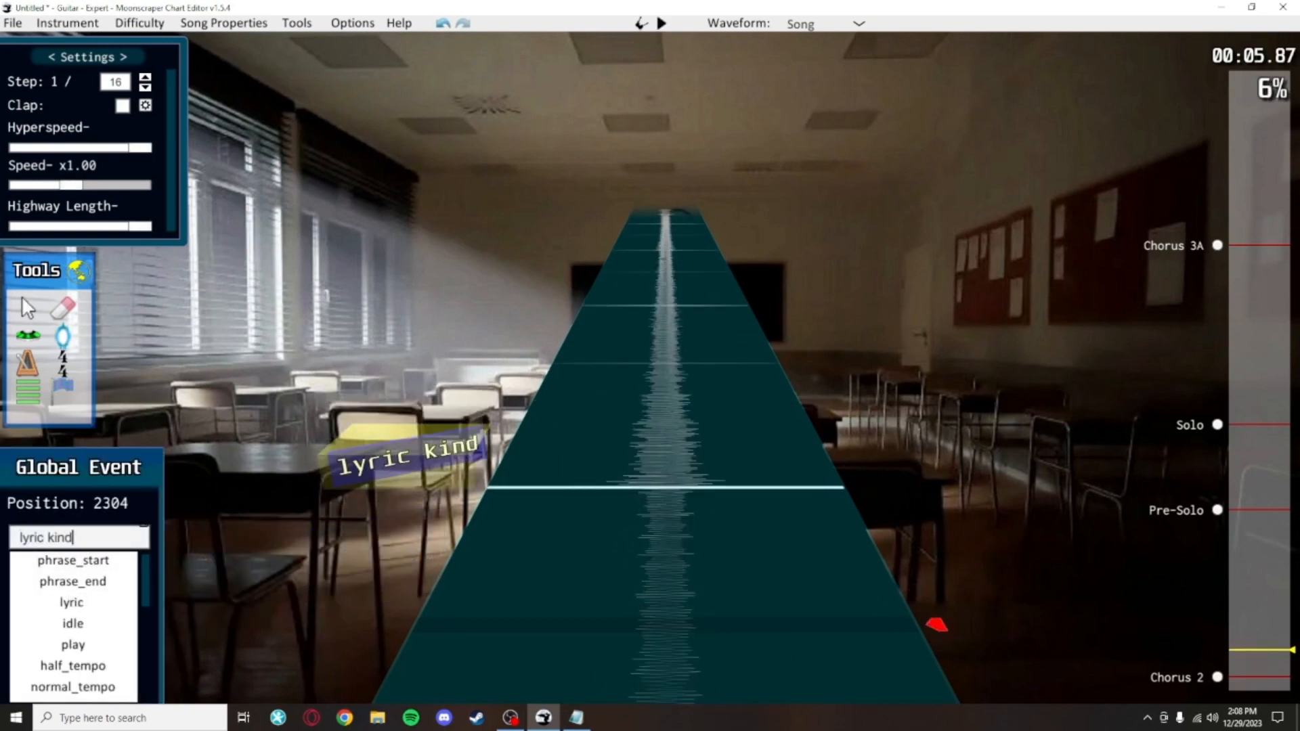
click(581, 355)
Step: Play back the chart around the newly added lyric events
key(space)
scroll(581, 386, down, 9)
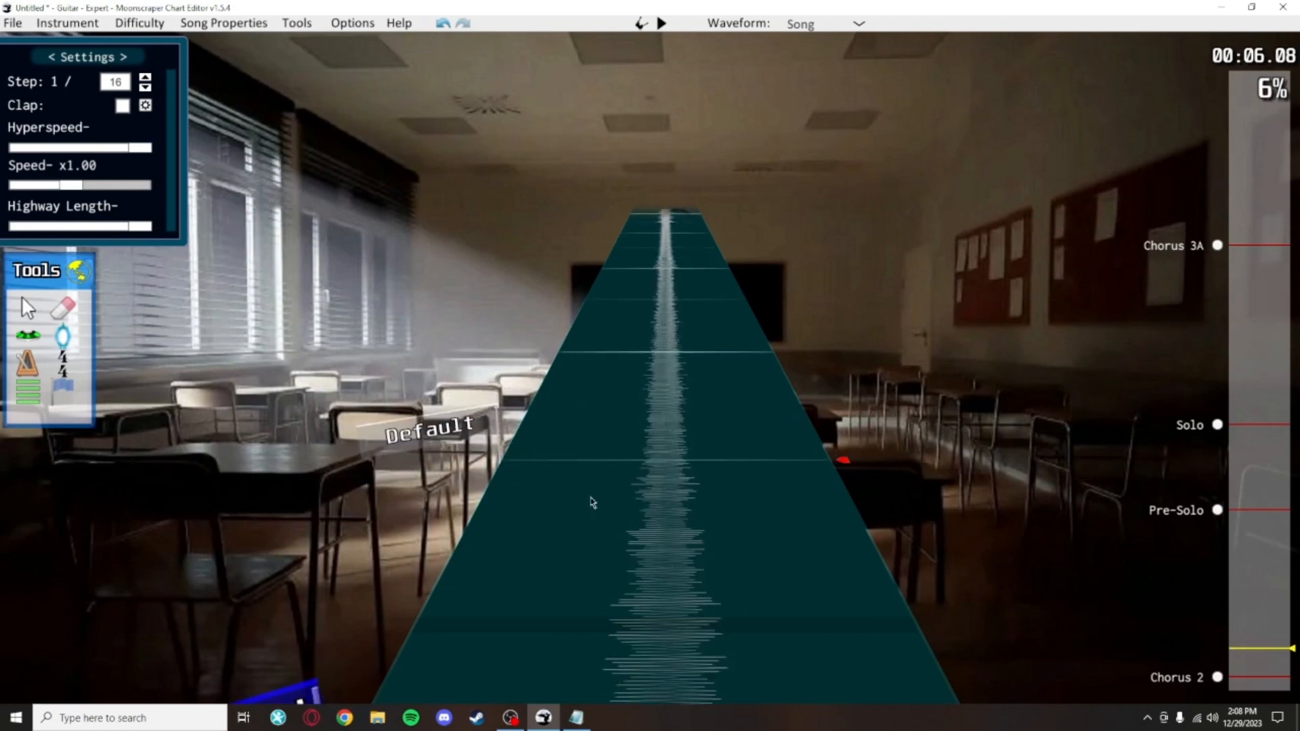
key(space)
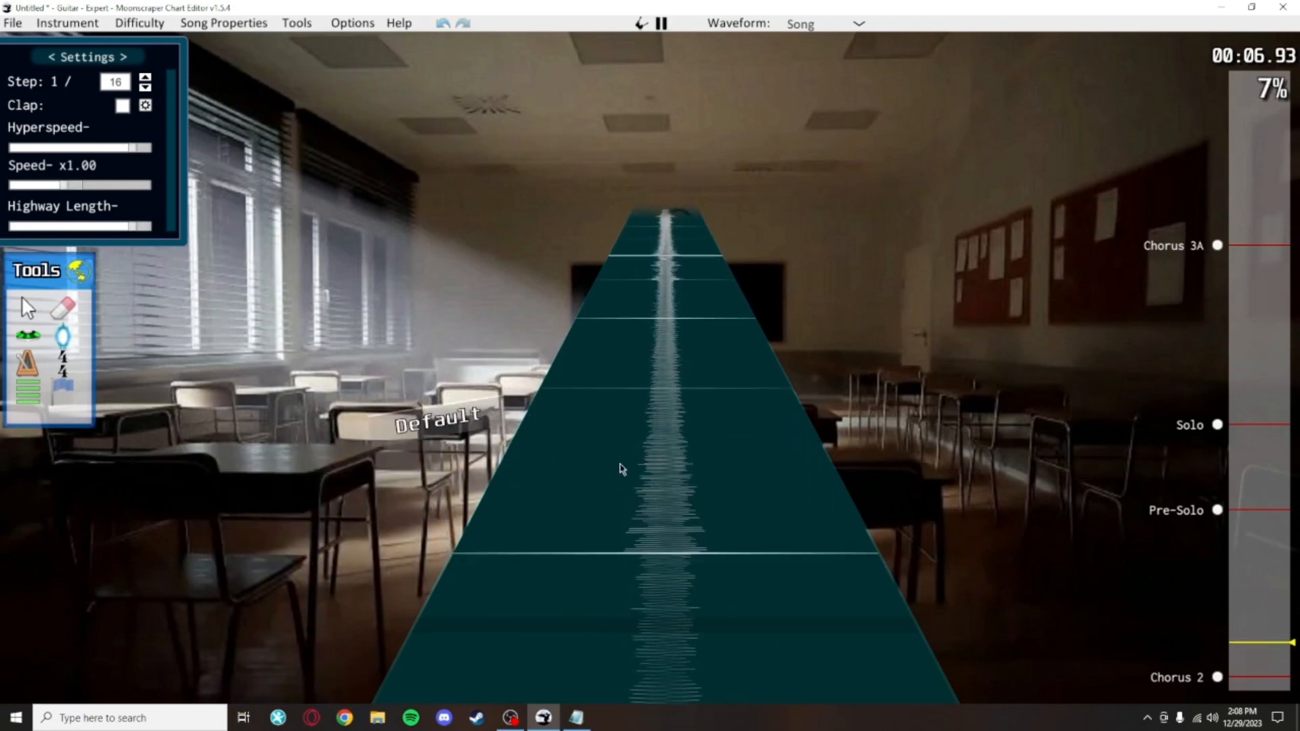
key(space)
Step: Place a phrase_end global event at position 2688
click(522, 476)
click(72, 582)
click(28, 309)
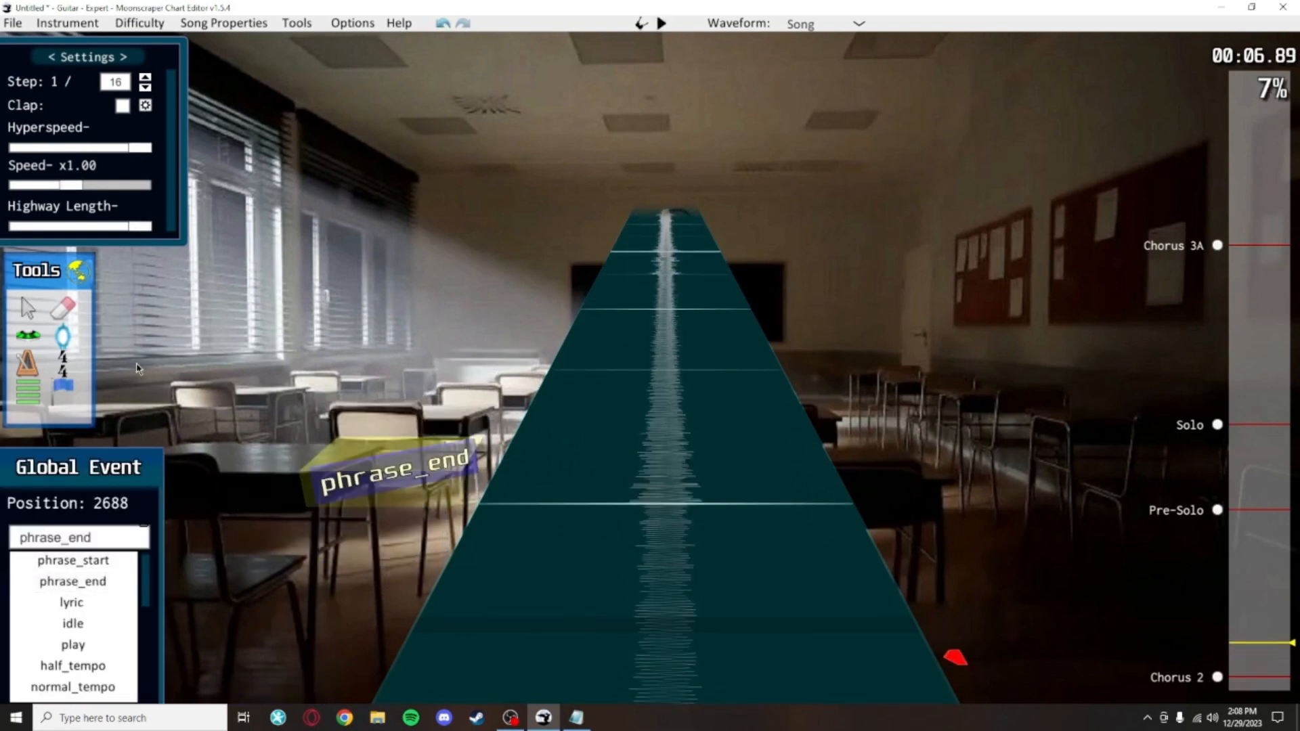
Step: Scroll through and play the chart to review the lyric and phrase events
click(678, 668)
scroll(678, 668, down, 8)
scroll(613, 436, up, 3)
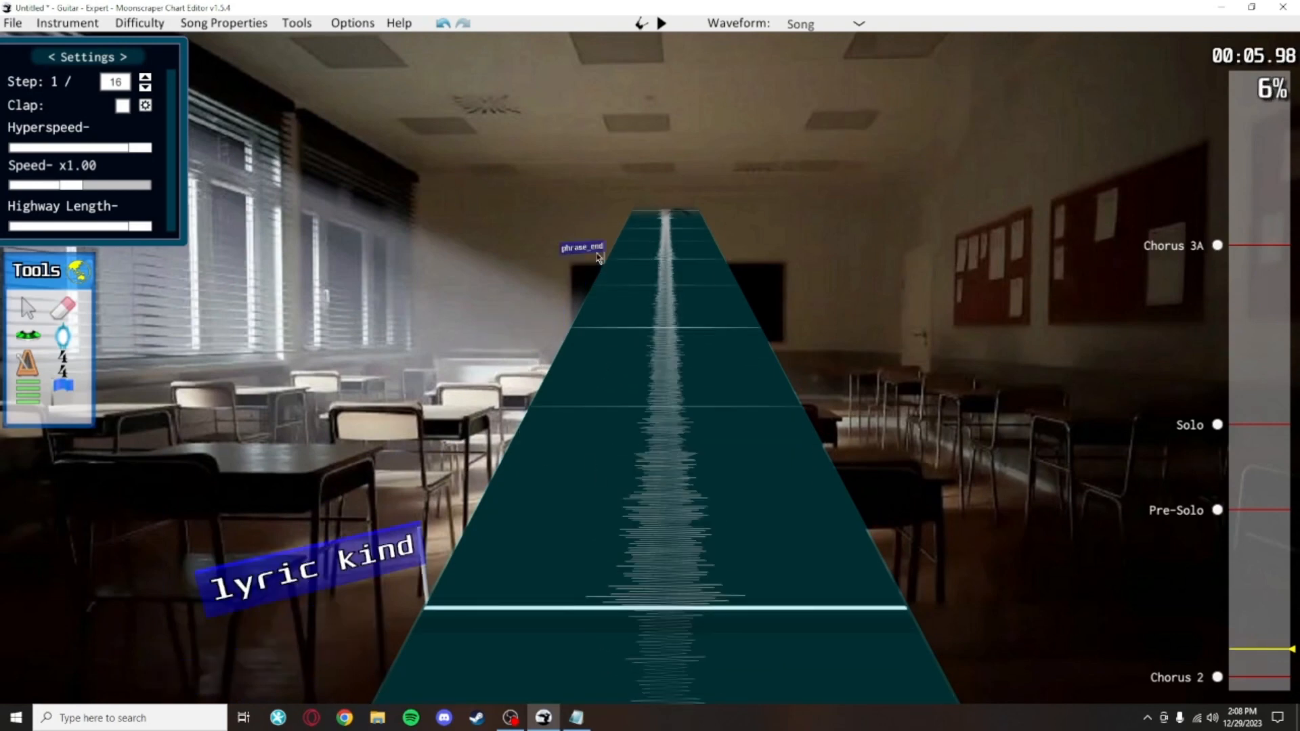
scroll(594, 435, down, 2)
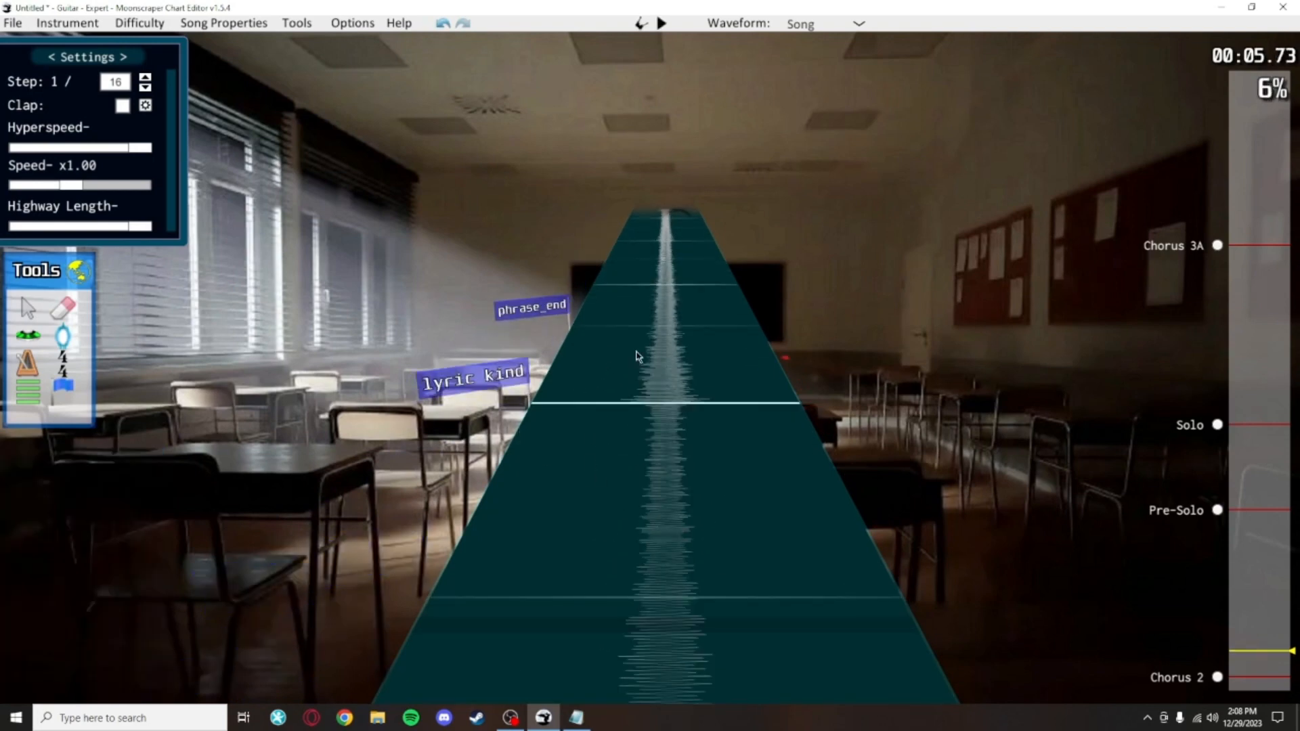
scroll(638, 355, up, 6)
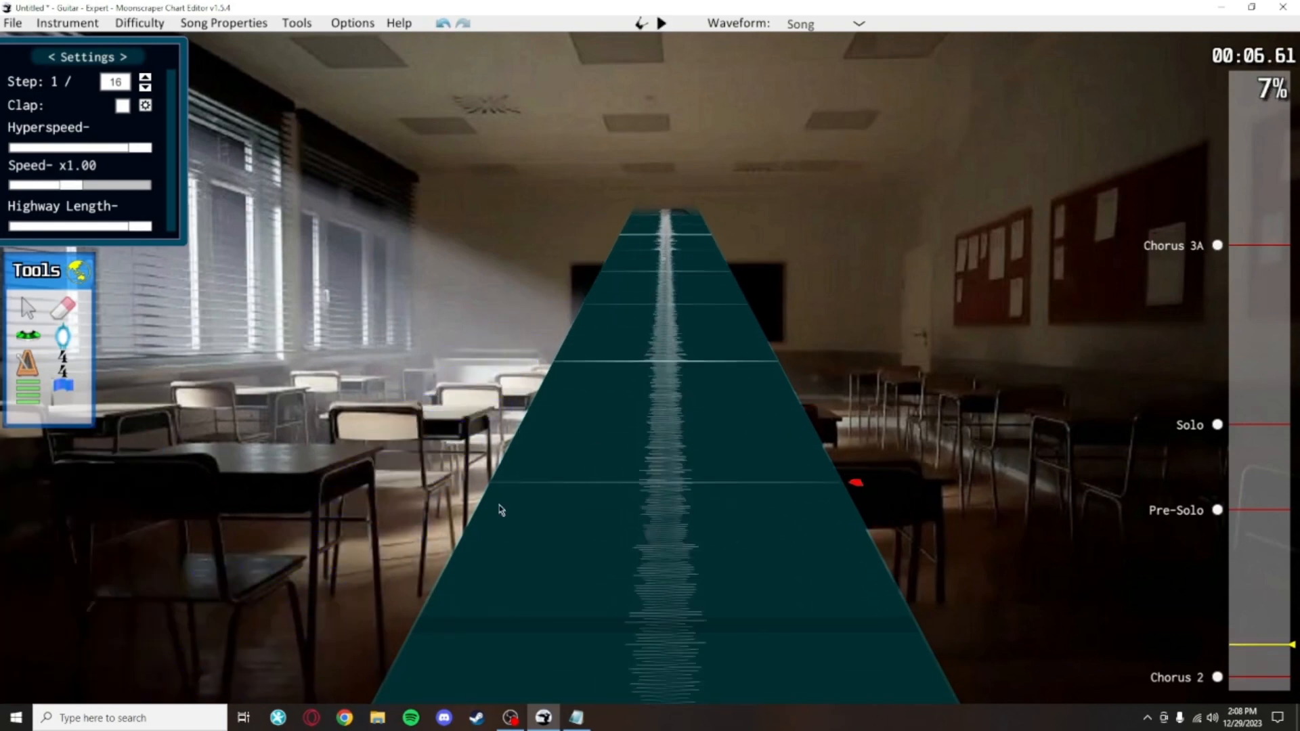
scroll(570, 497, down, 4)
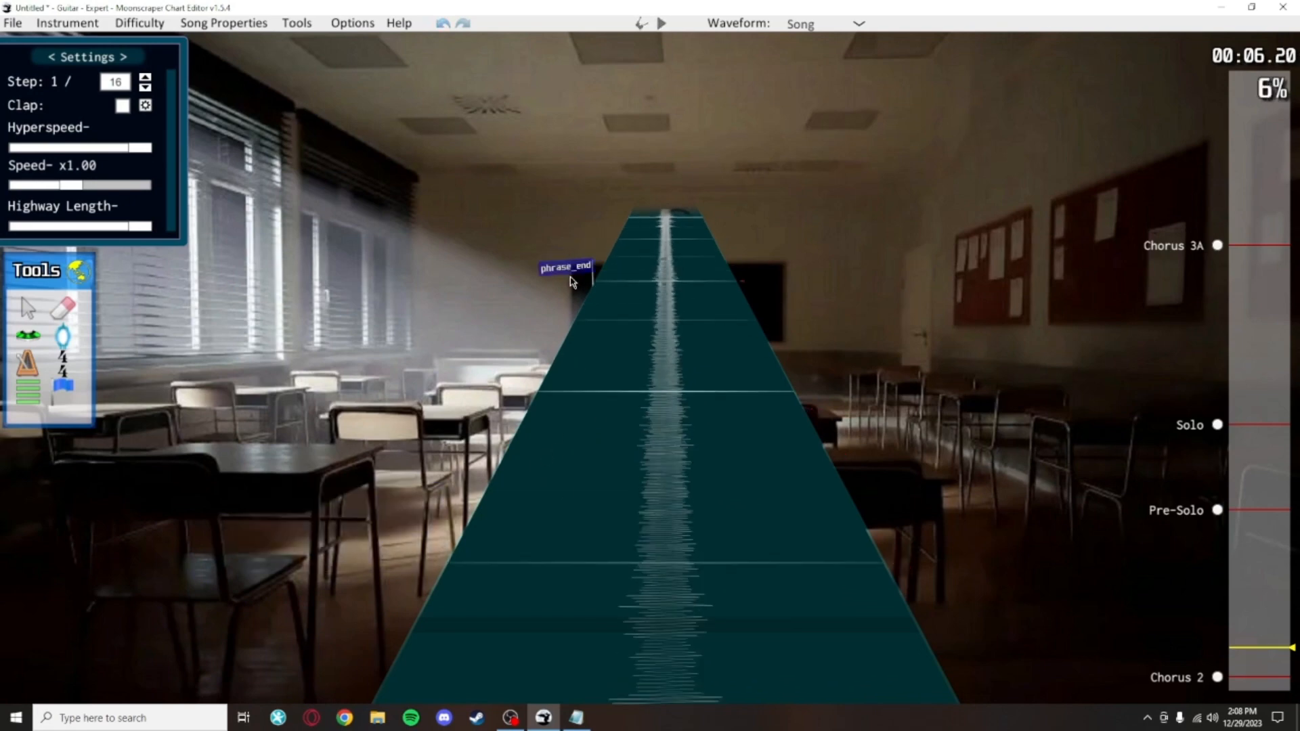
scroll(757, 399, down, 8)
scroll(760, 378, up, 10)
scroll(760, 378, down, 3)
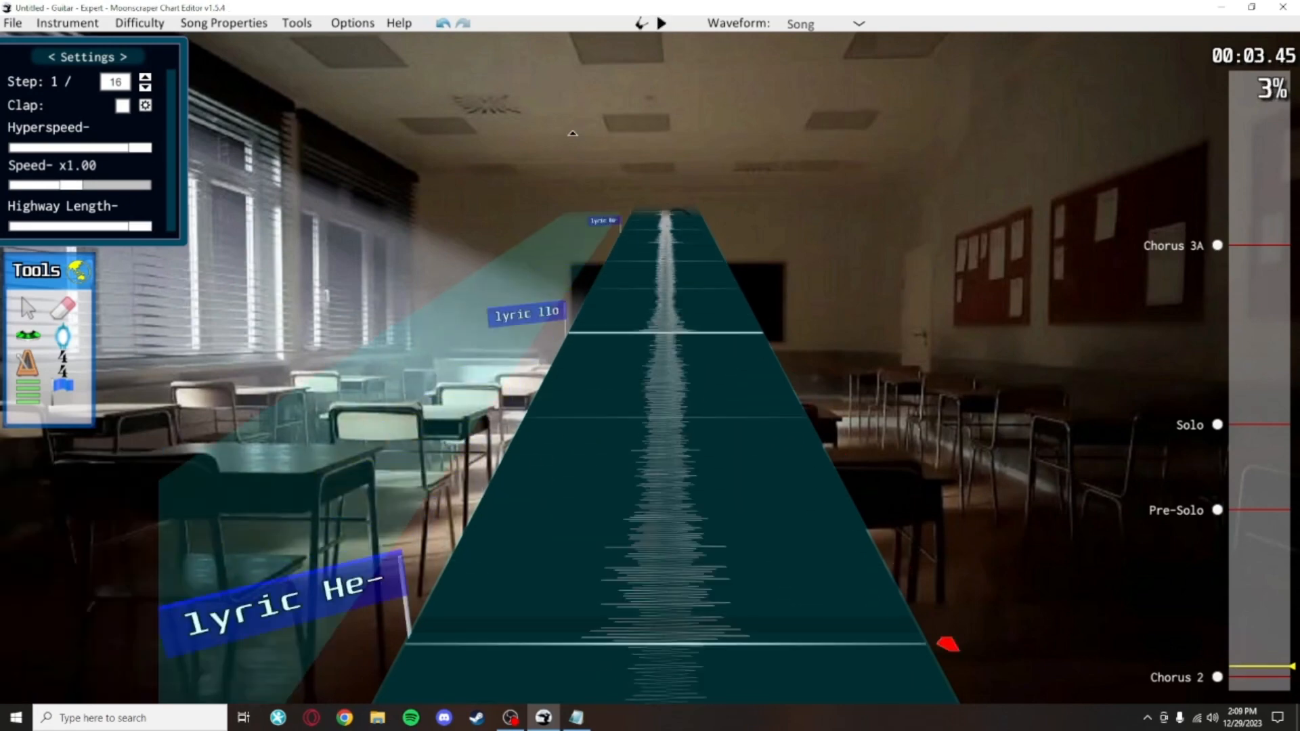
scroll(661, 337, up, 20)
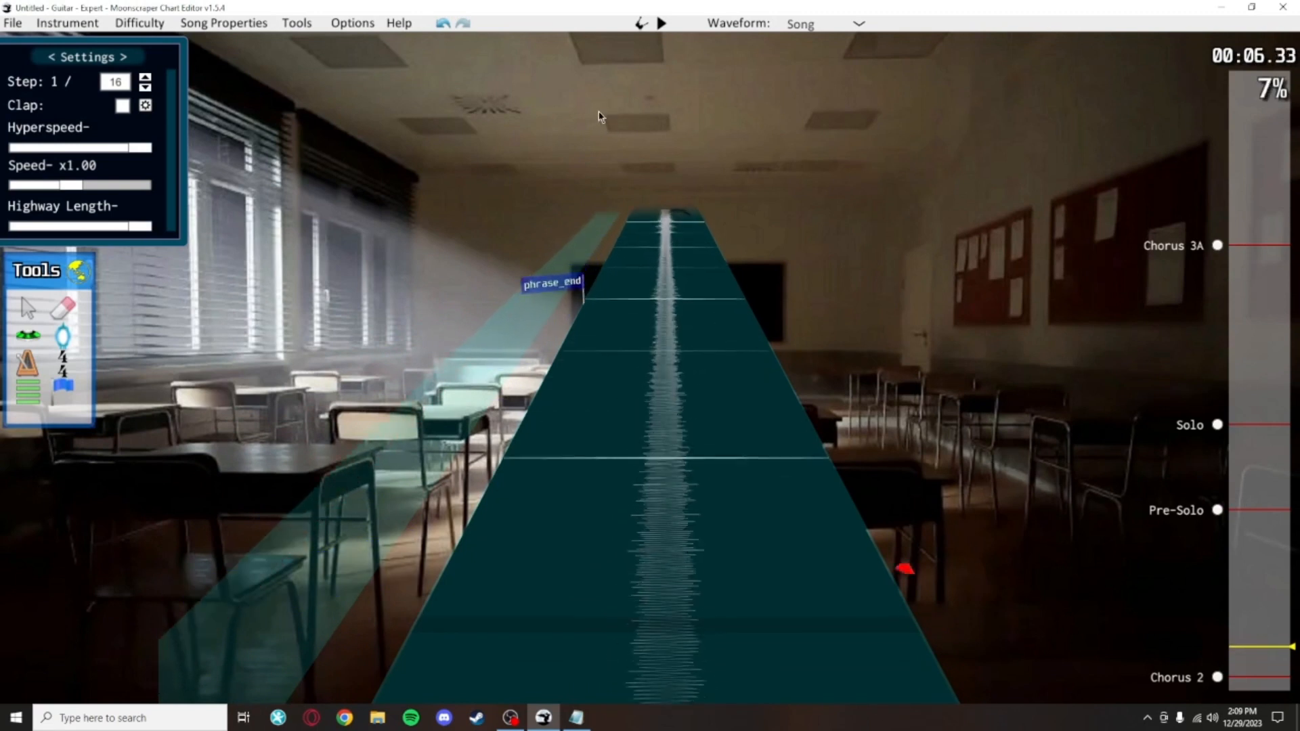
Step: Save the chart, jump to the Chorus 2 section, and open the Lyric Editor
key(ctrl+s)
click(1217, 677)
click(298, 27)
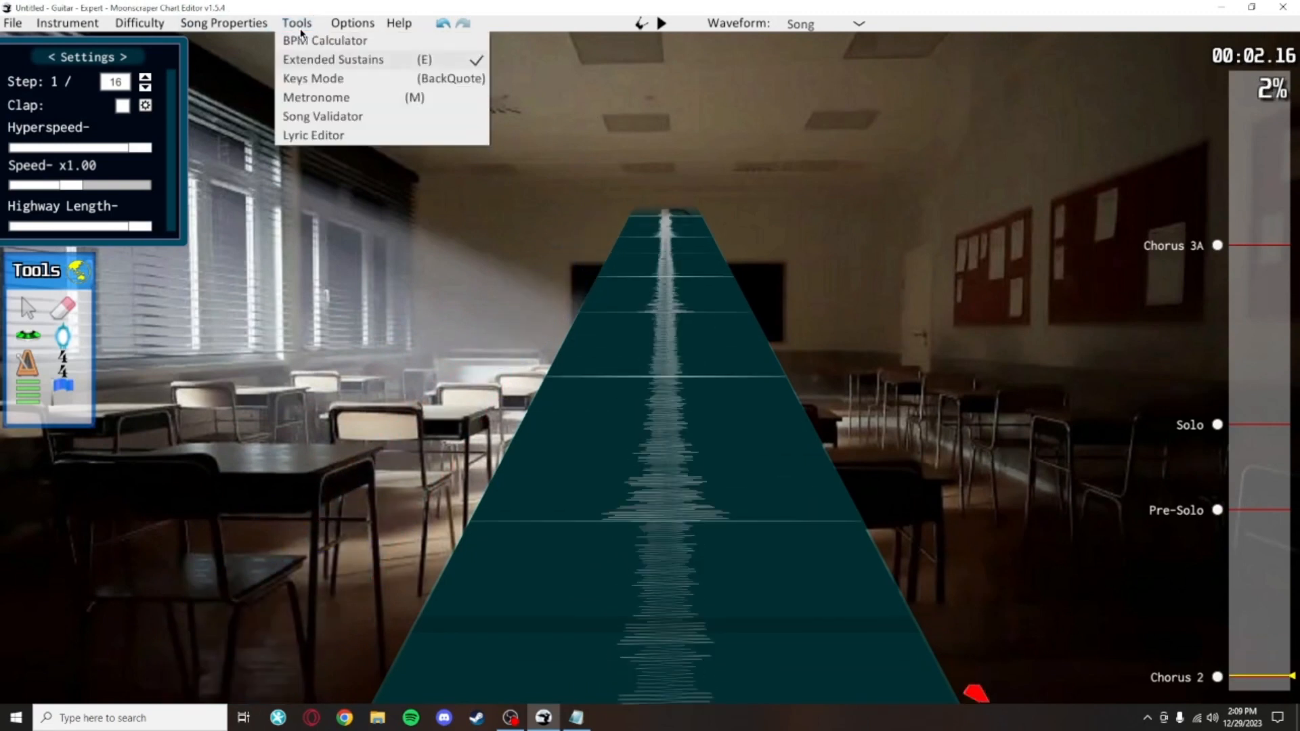
mouse_move(334, 28)
click(298, 134)
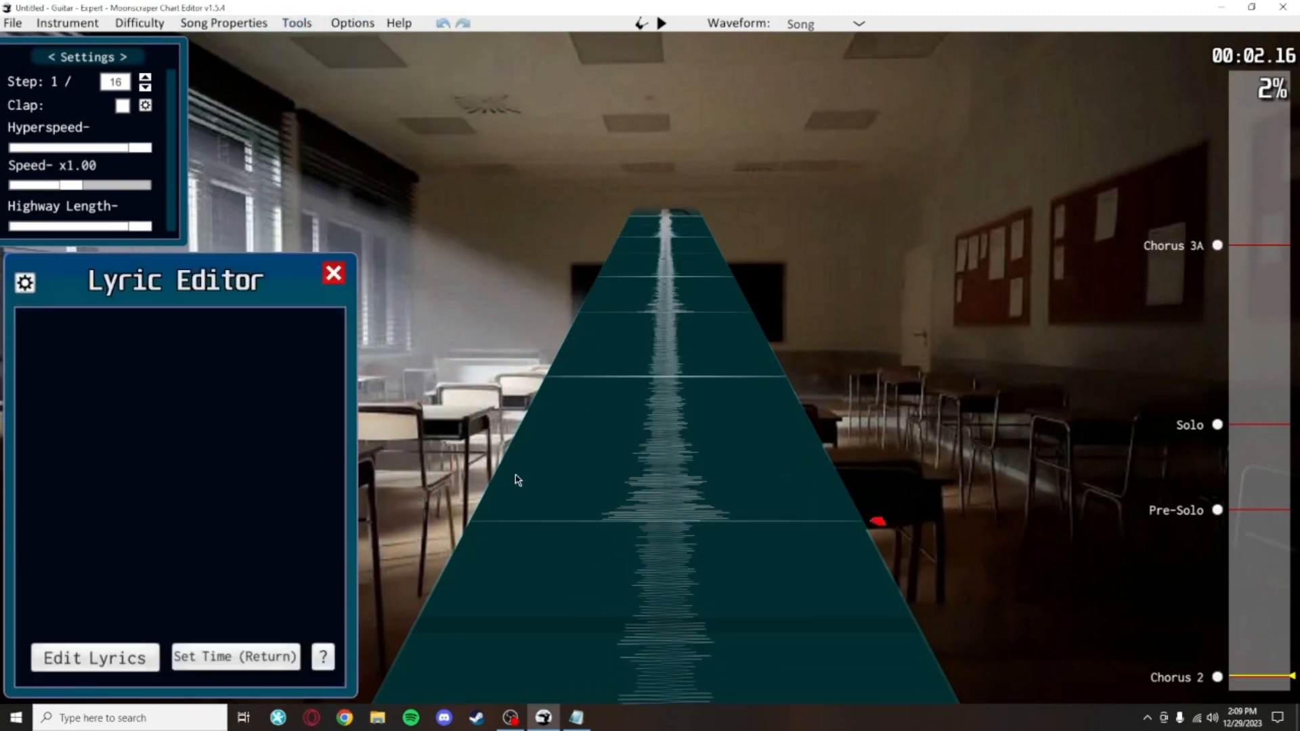
Step: Copy all hyphenated lyrics from the Notepad file, paste them into the lyric input, and submit
click(81, 658)
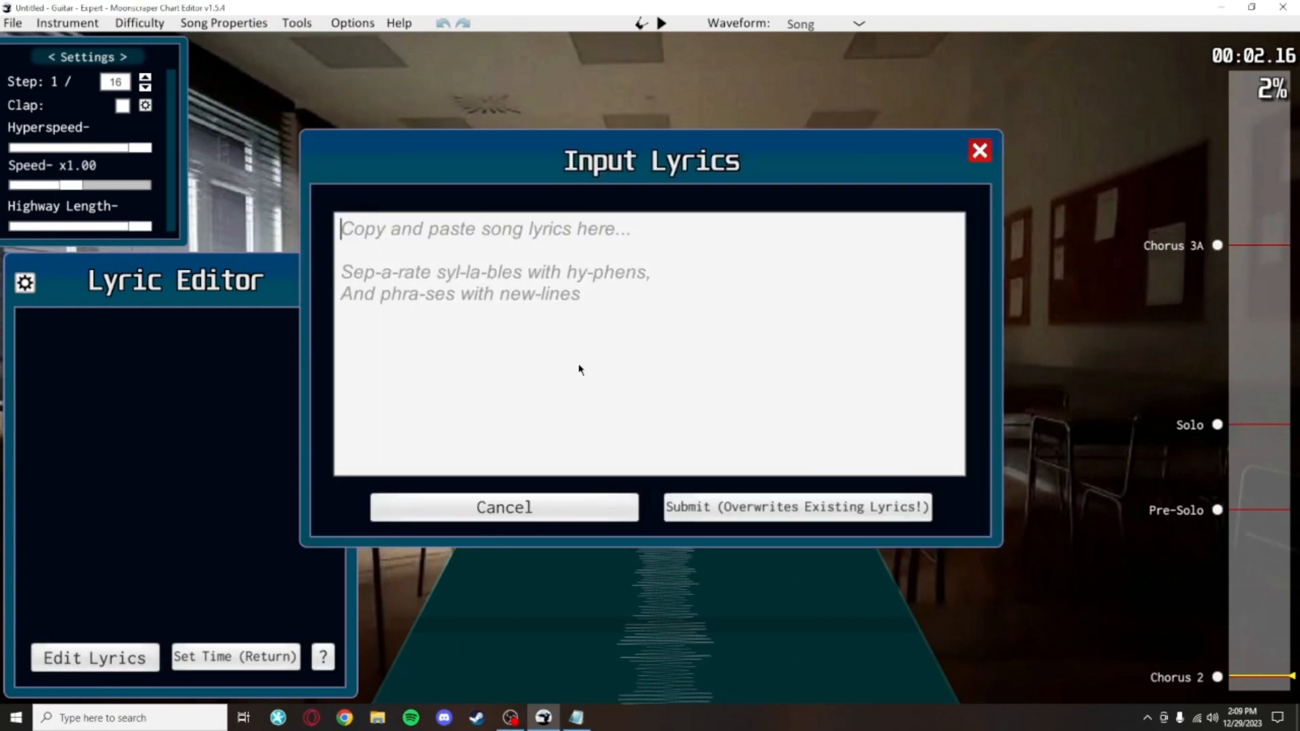
click(576, 717)
key(ctrl+a)
key(ctrl+c)
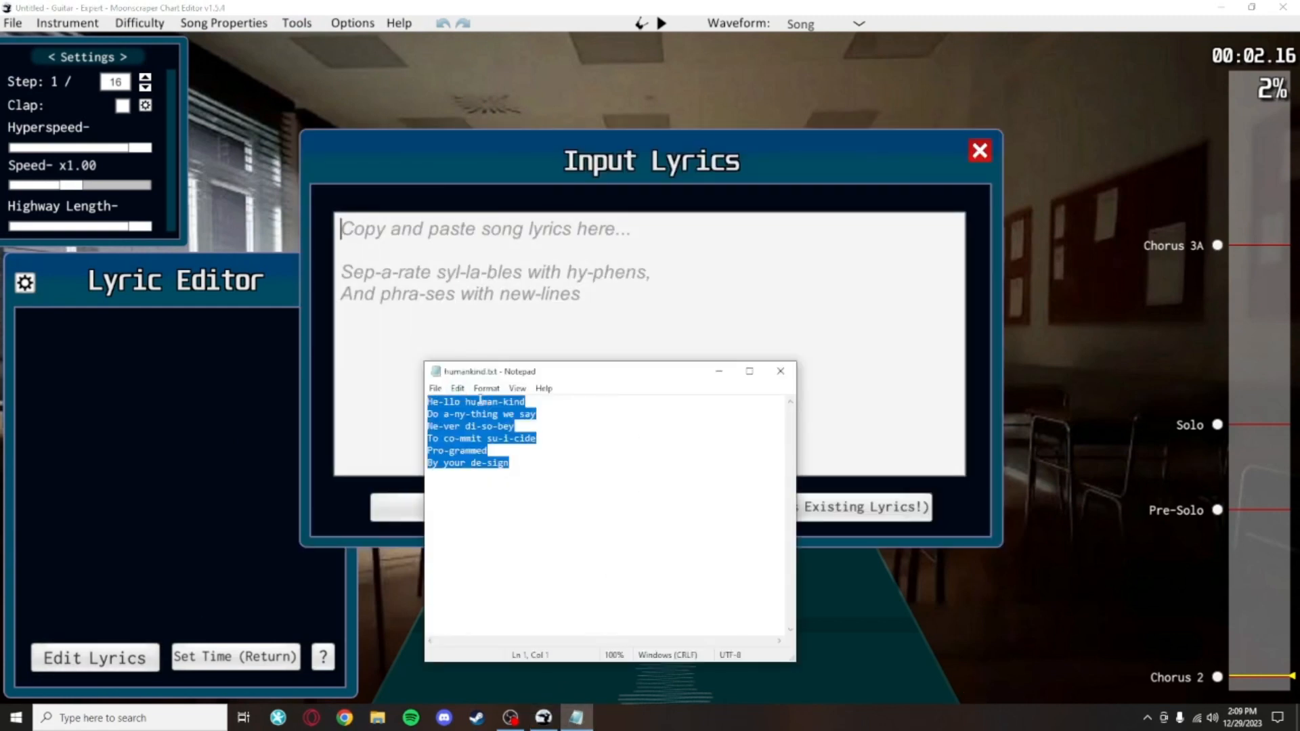
click(587, 258)
key(ctrl+v)
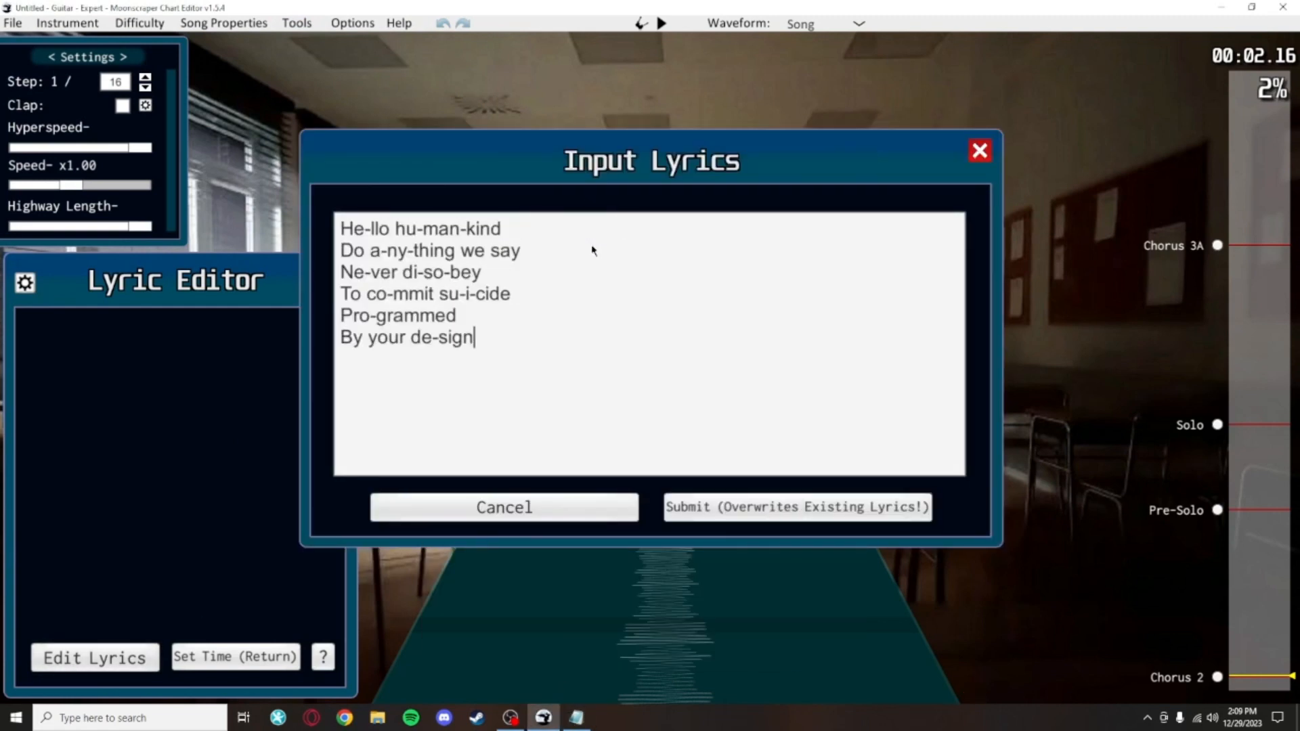
click(769, 510)
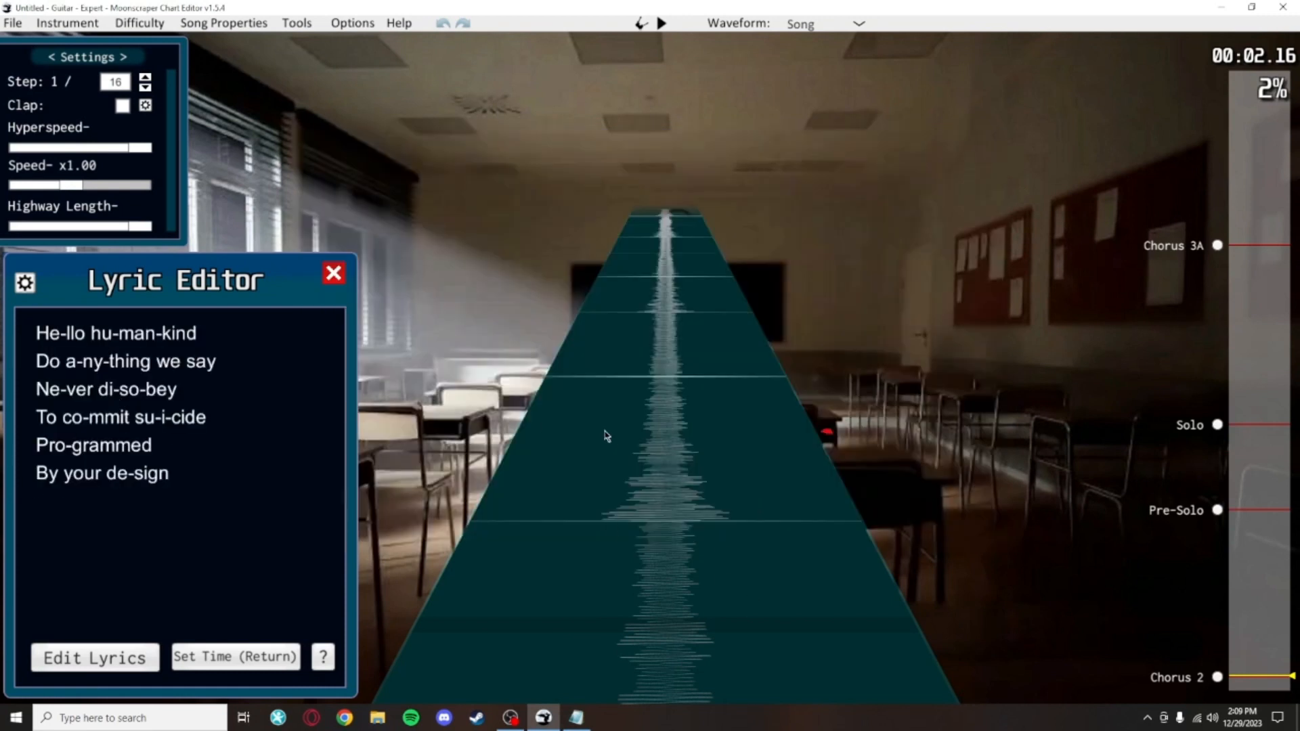
Step: Play the song and time each lyric syllable in sequence until the last line, then close the Lyric Editor
scroll(636, 433, down, 3)
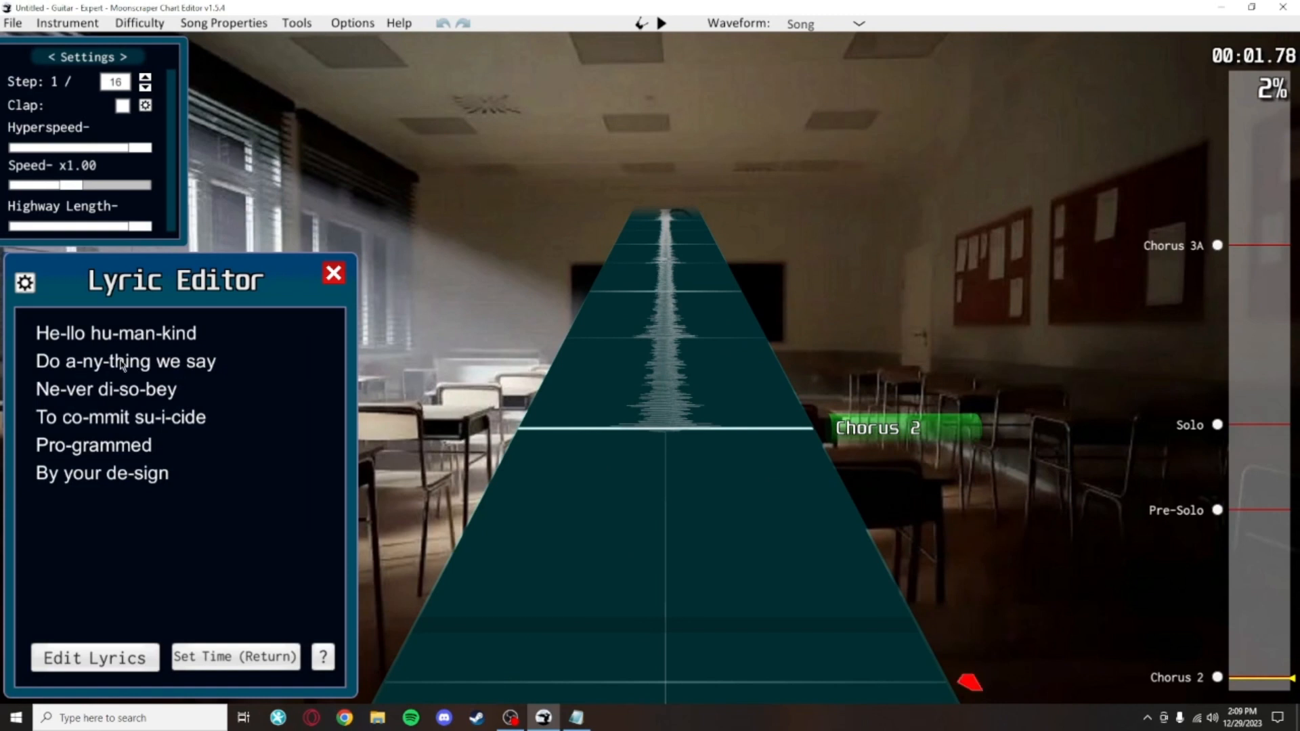
key(space)
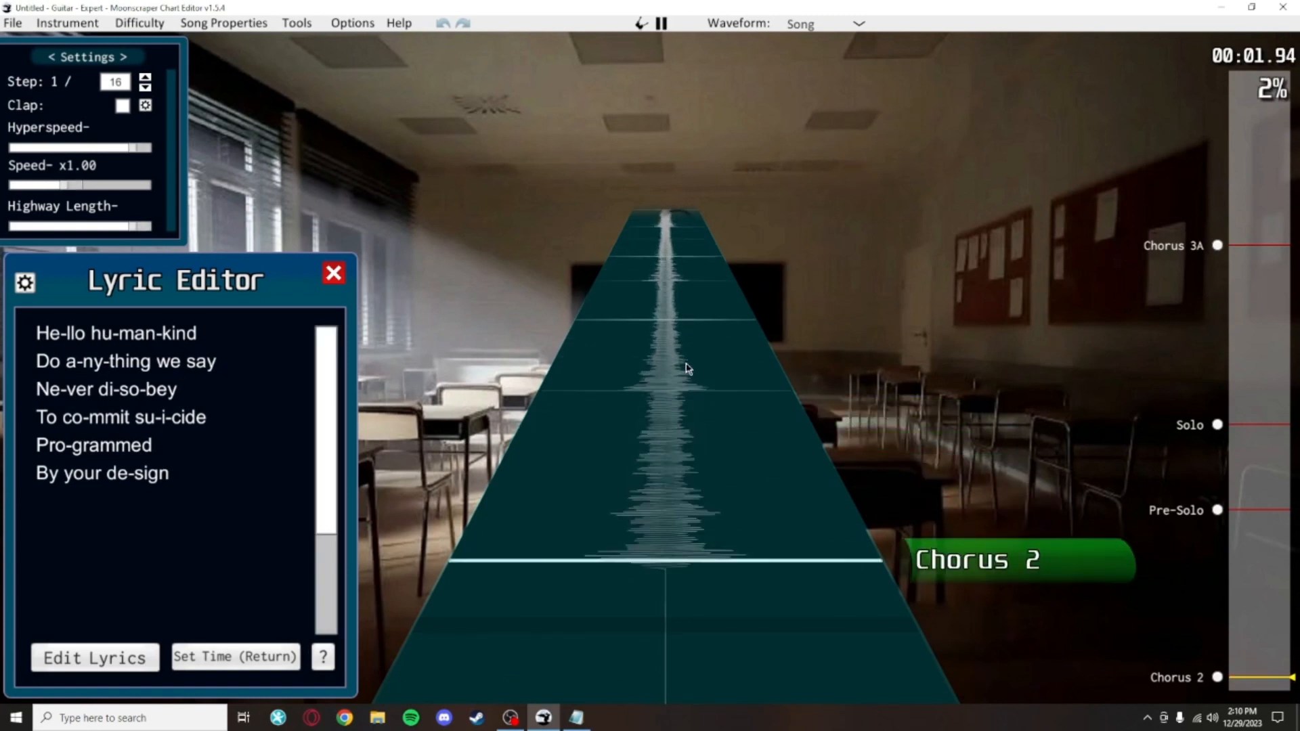
key(Return)
key(Return)
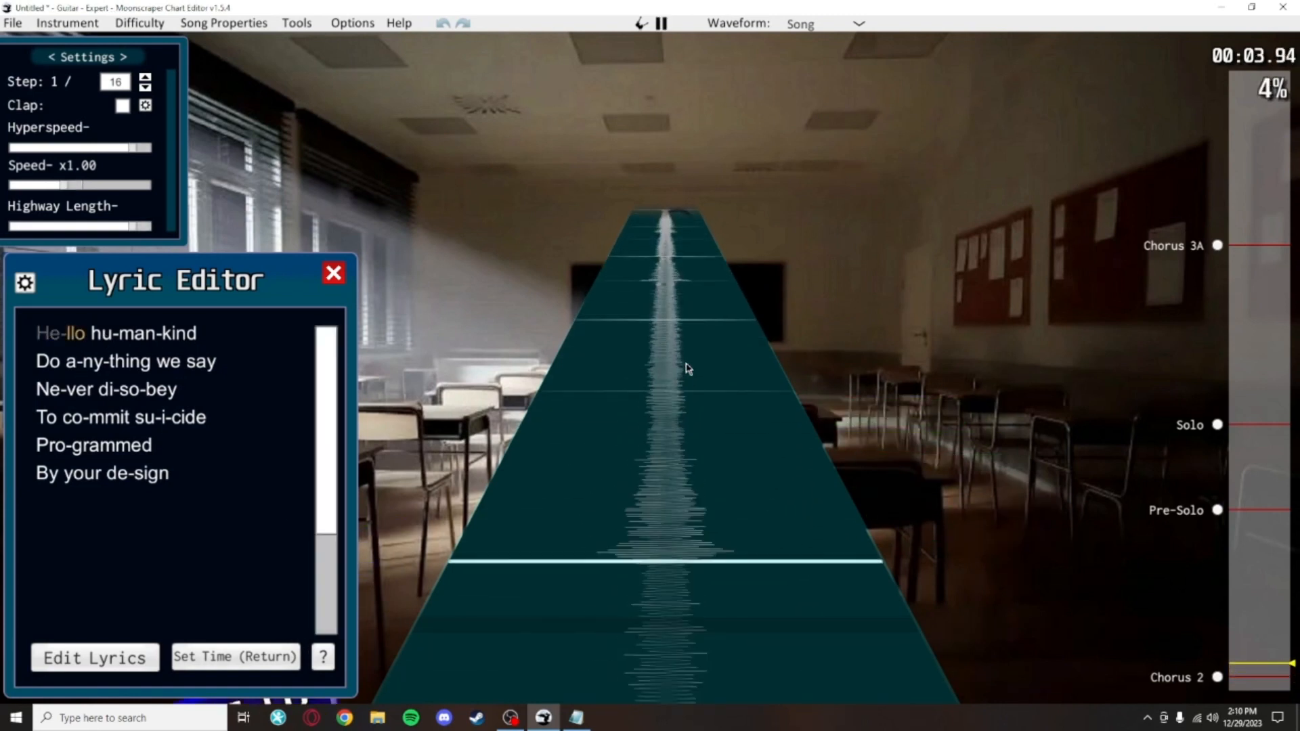
key(Return)
key(Return)
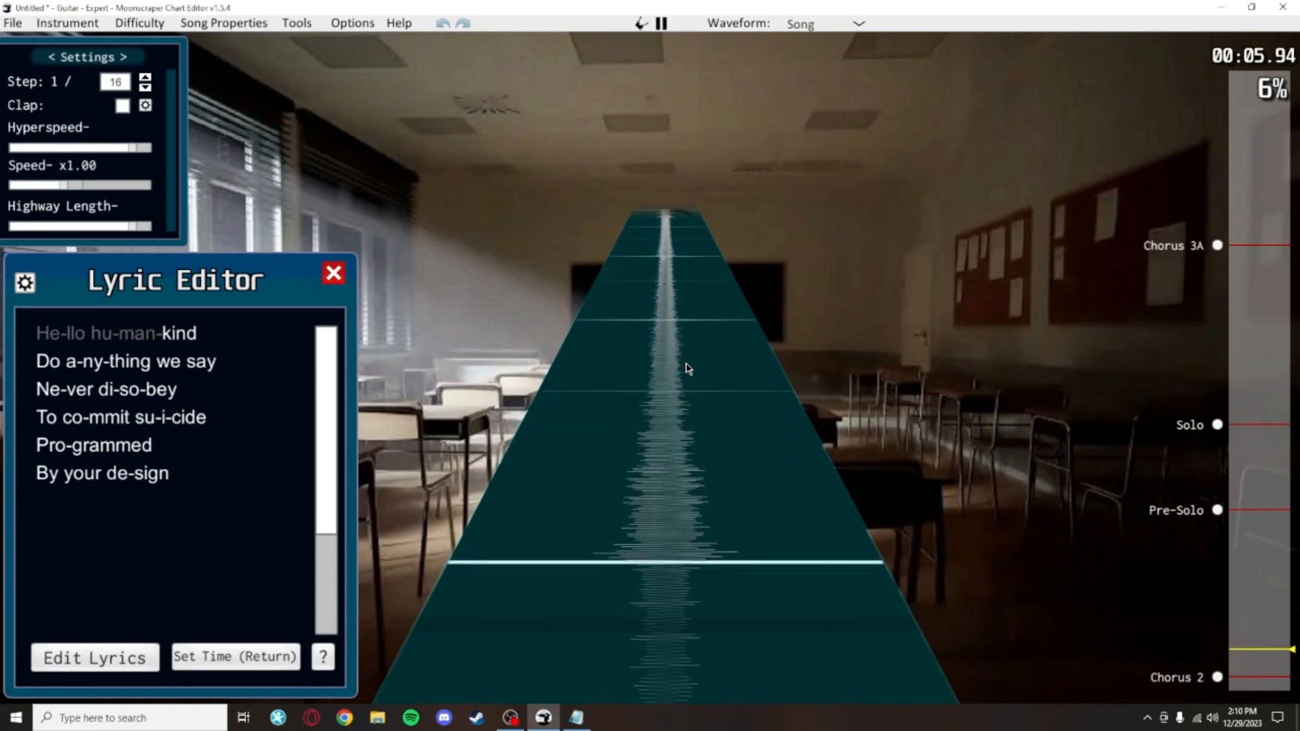
key(Return)
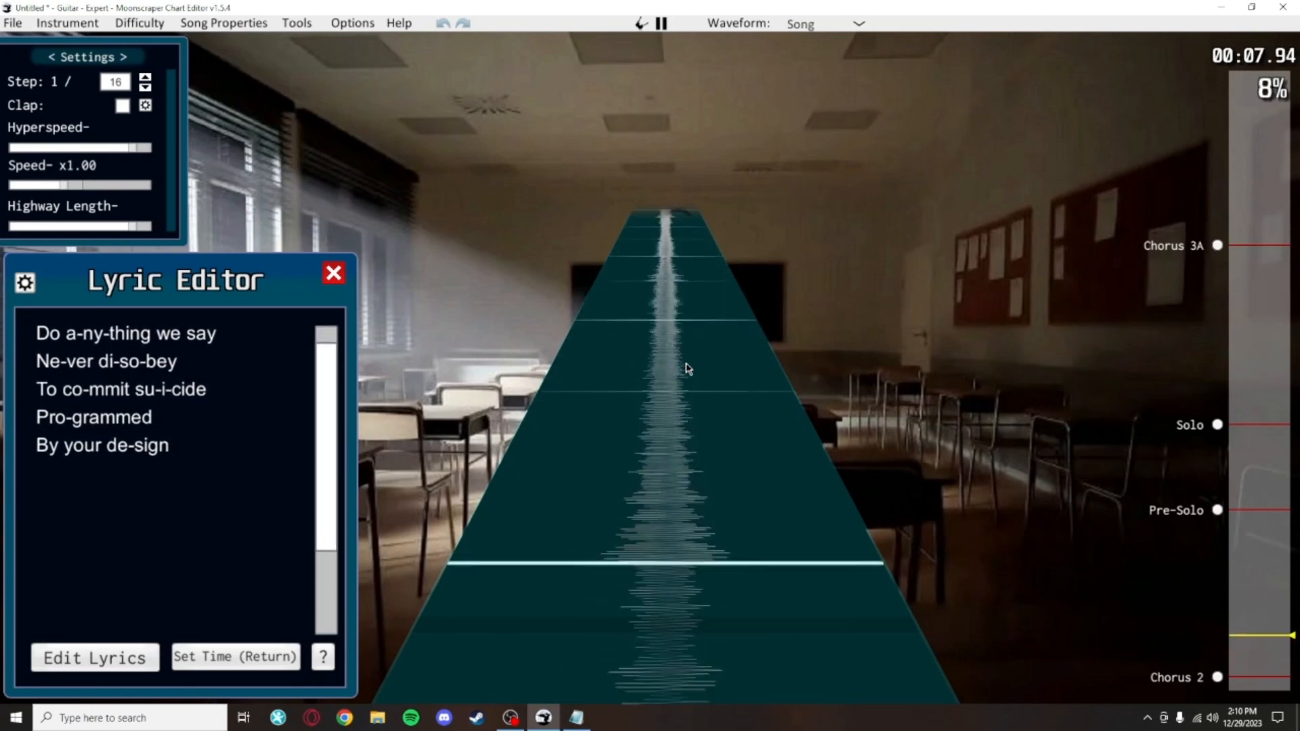
key(Return)
key(Return)
key(Return)
key(Return)
key(Return)
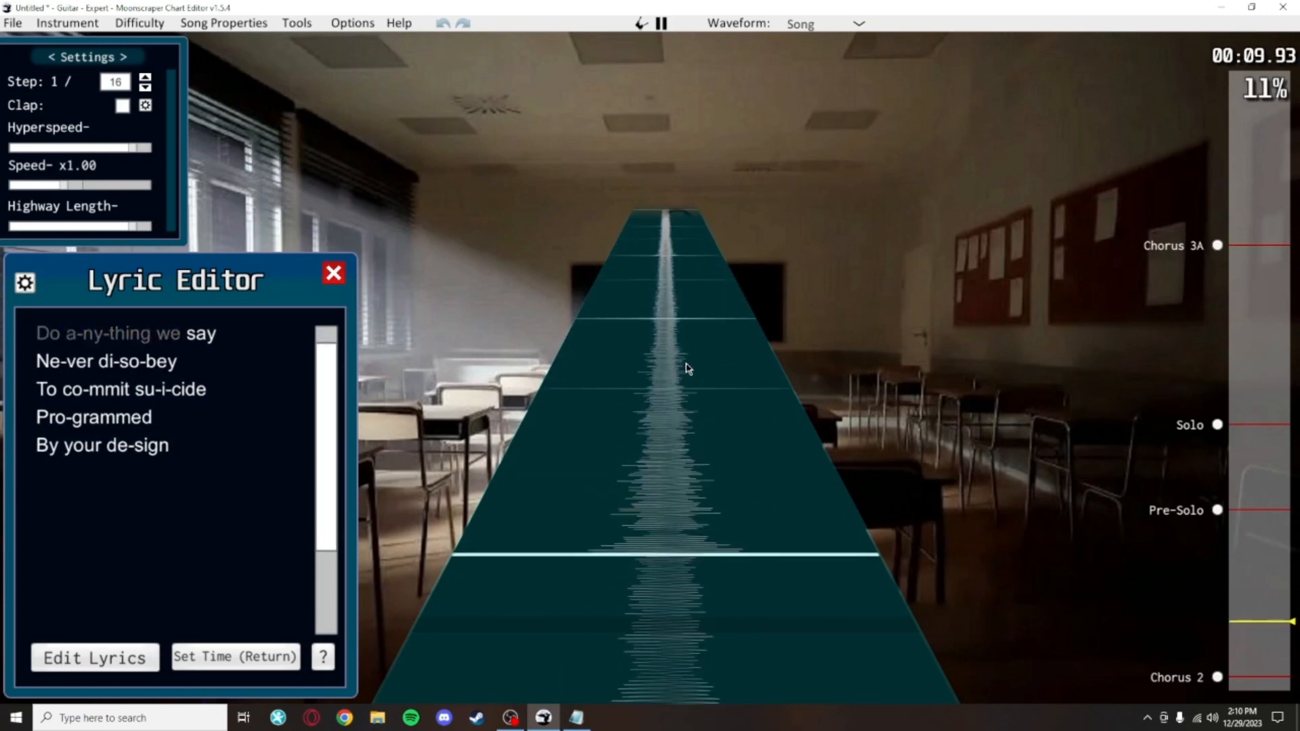
key(Return)
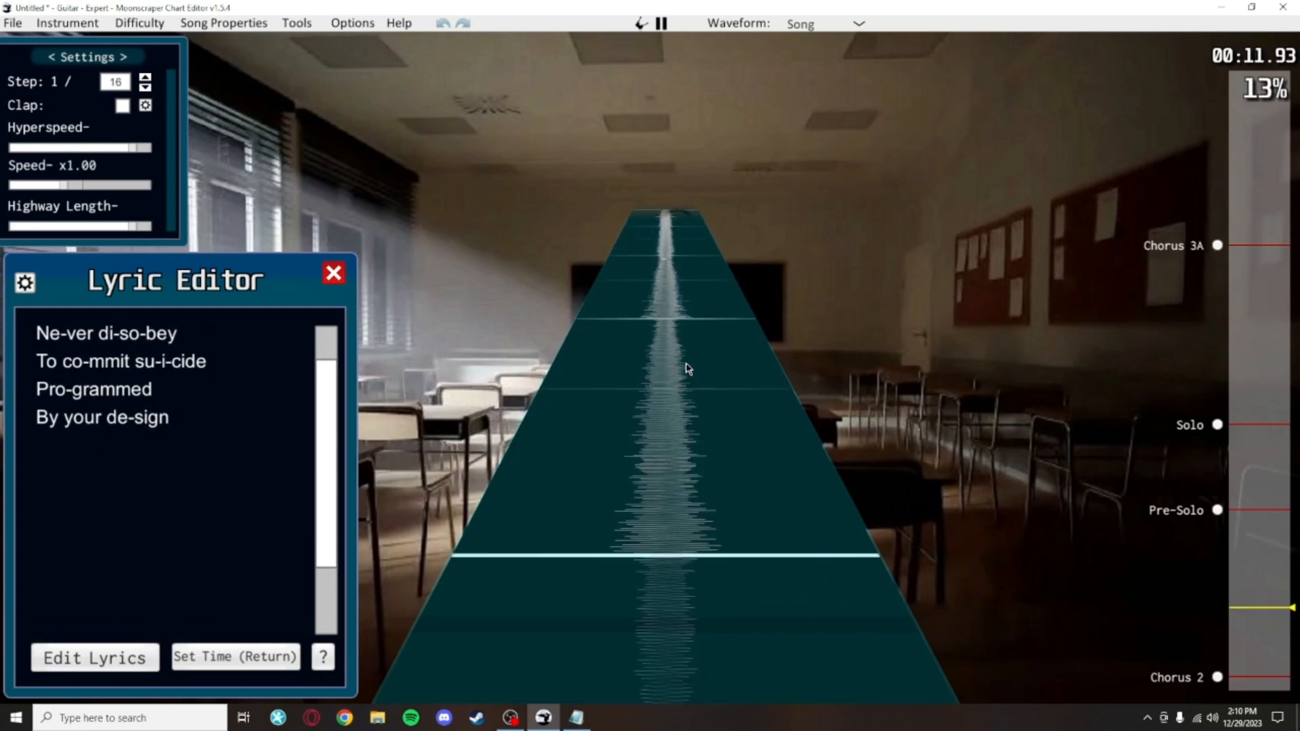
key(Return)
key(Return)
key(Return)
key(Return)
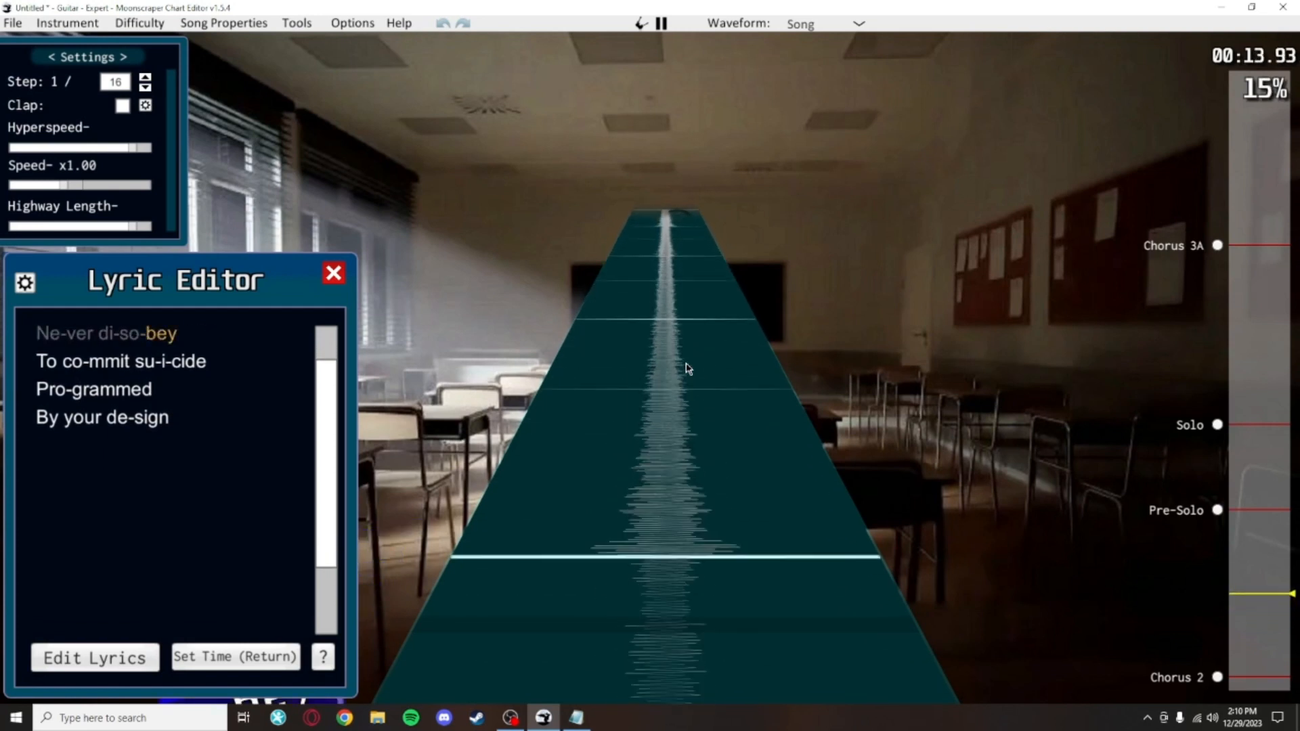
key(Return)
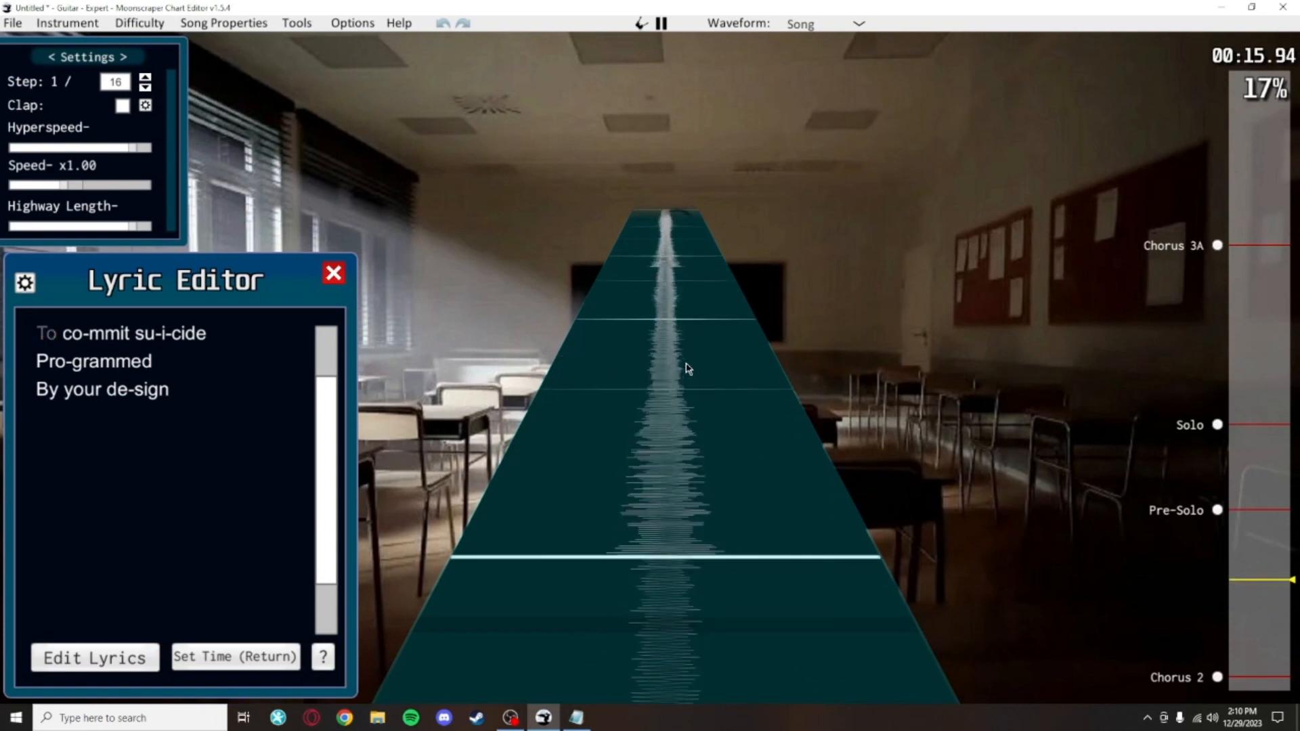
key(Return)
key(Return)
key(Return)
key(Return)
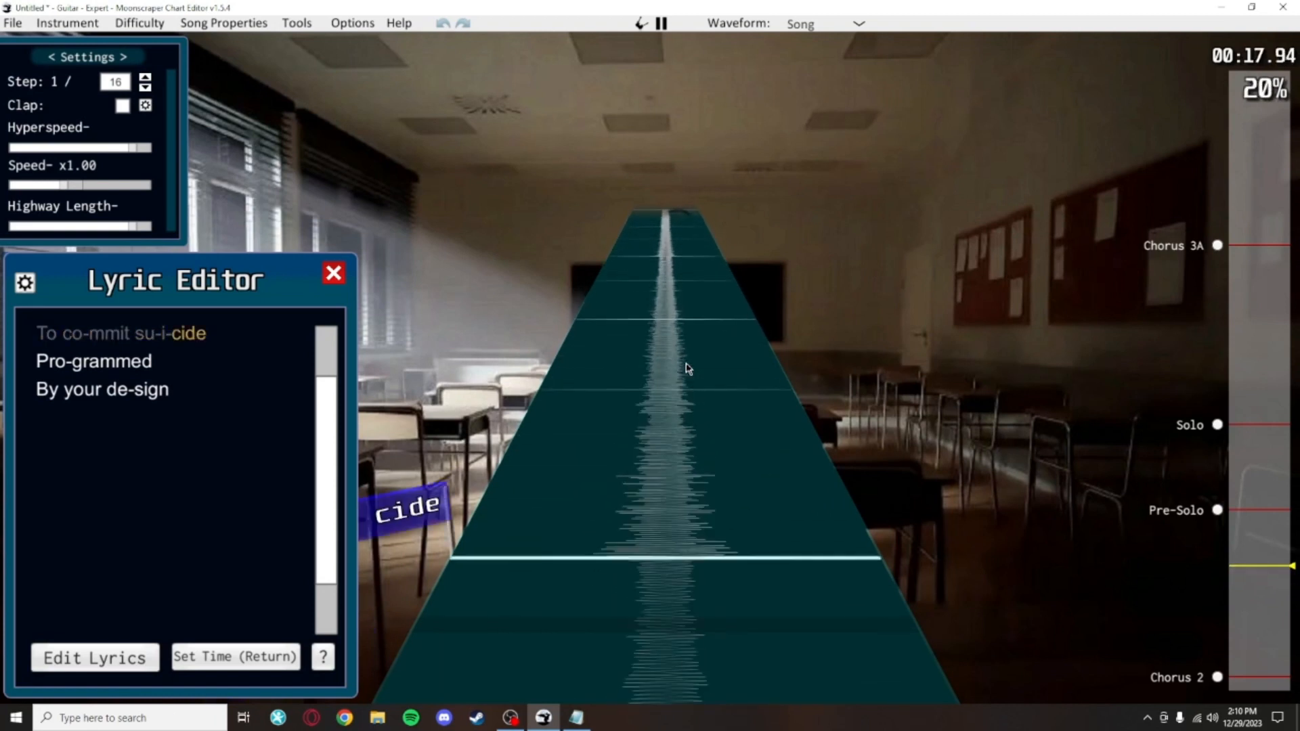
key(Return)
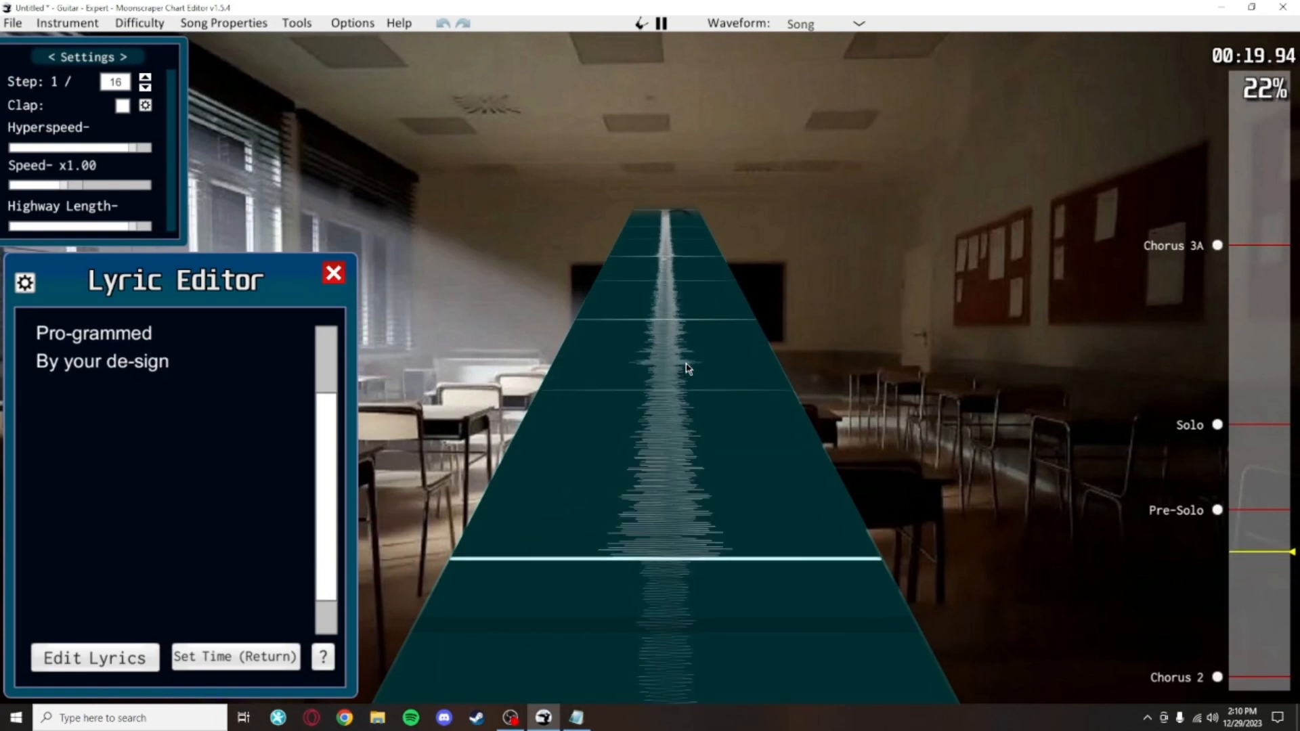
key(Return)
key(Return)
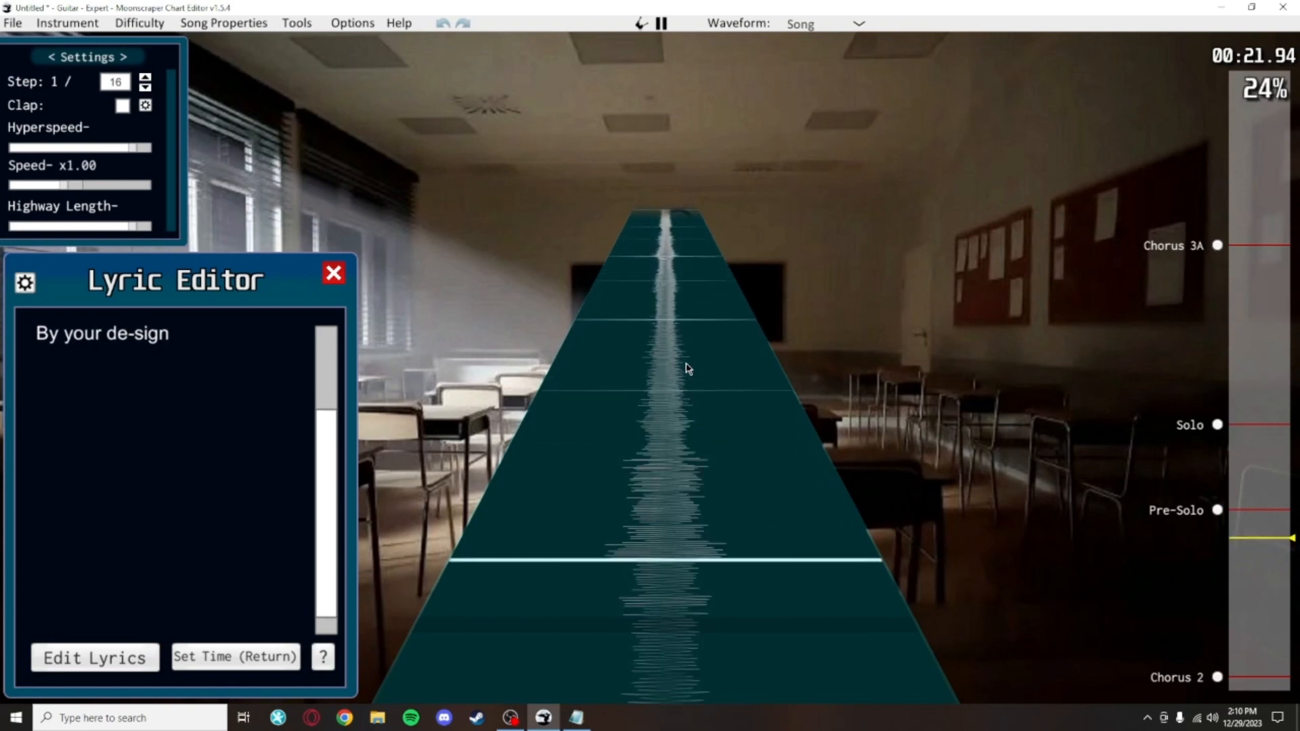
key(Return)
key(Return)
key(Return)
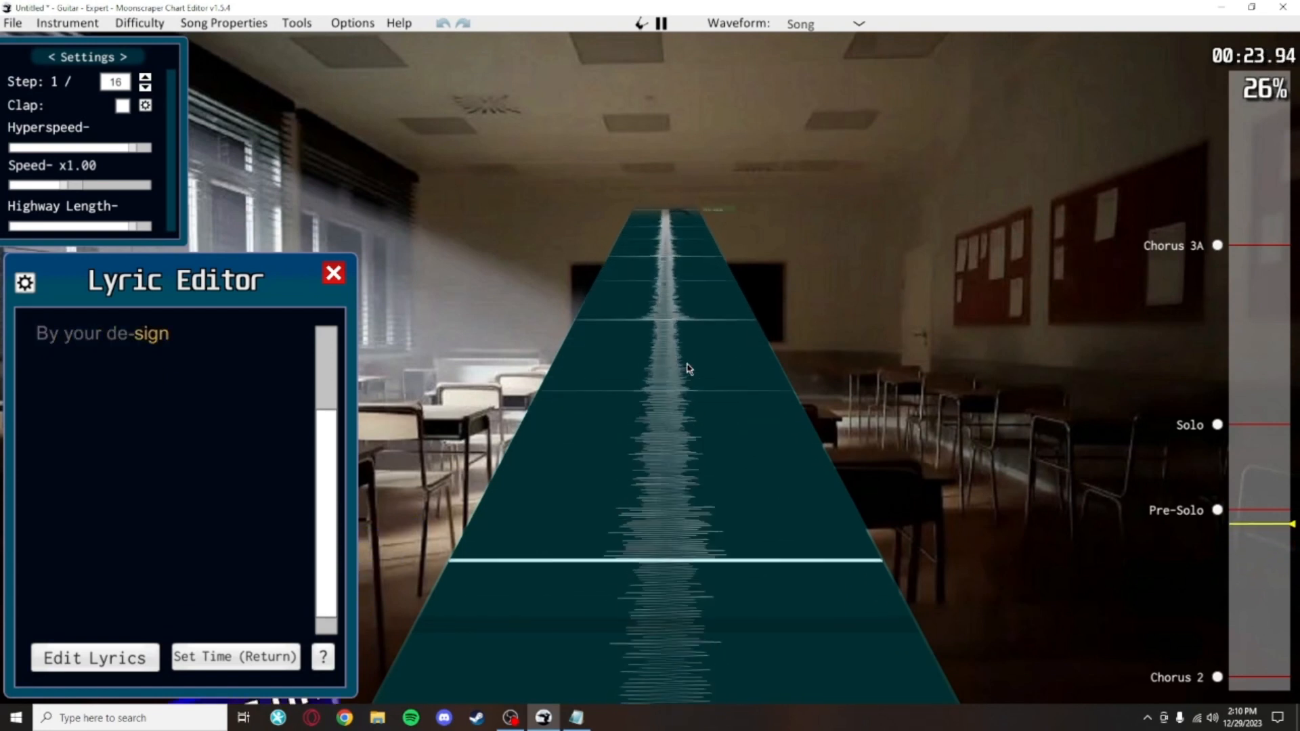
key(Return)
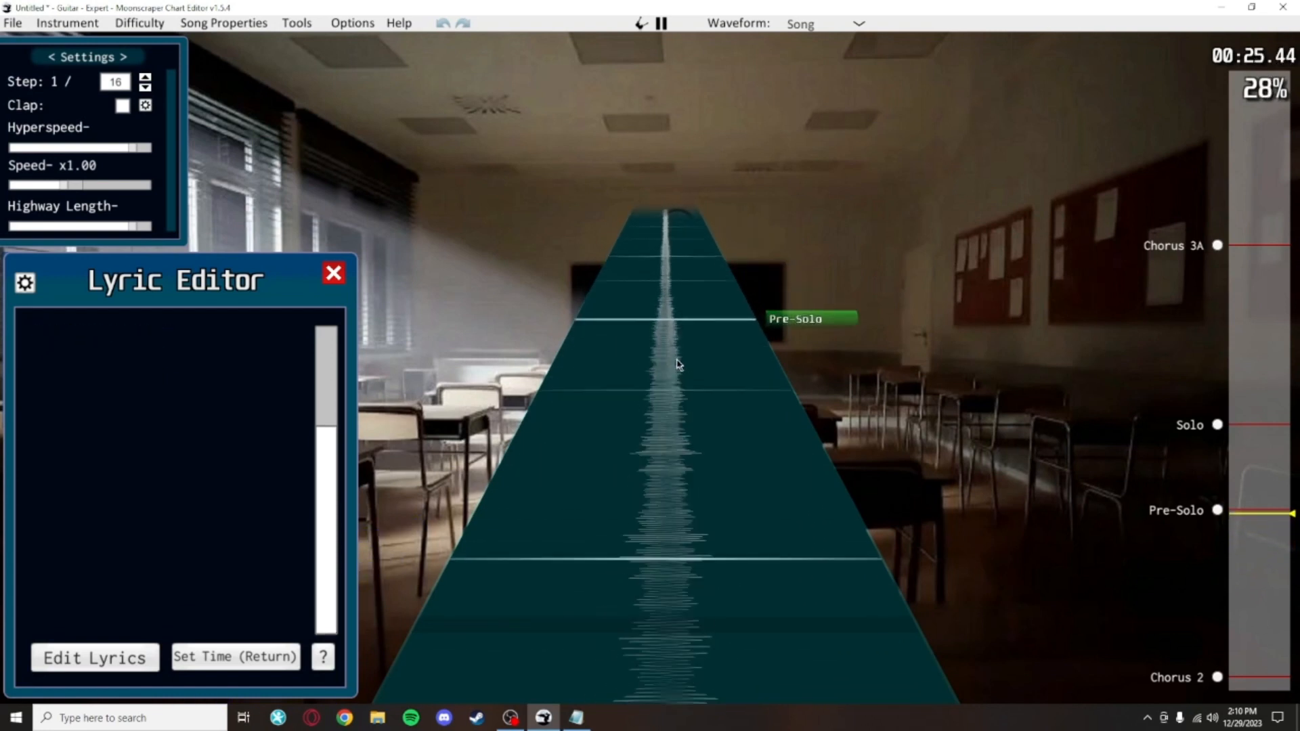
click(326, 278)
key(space)
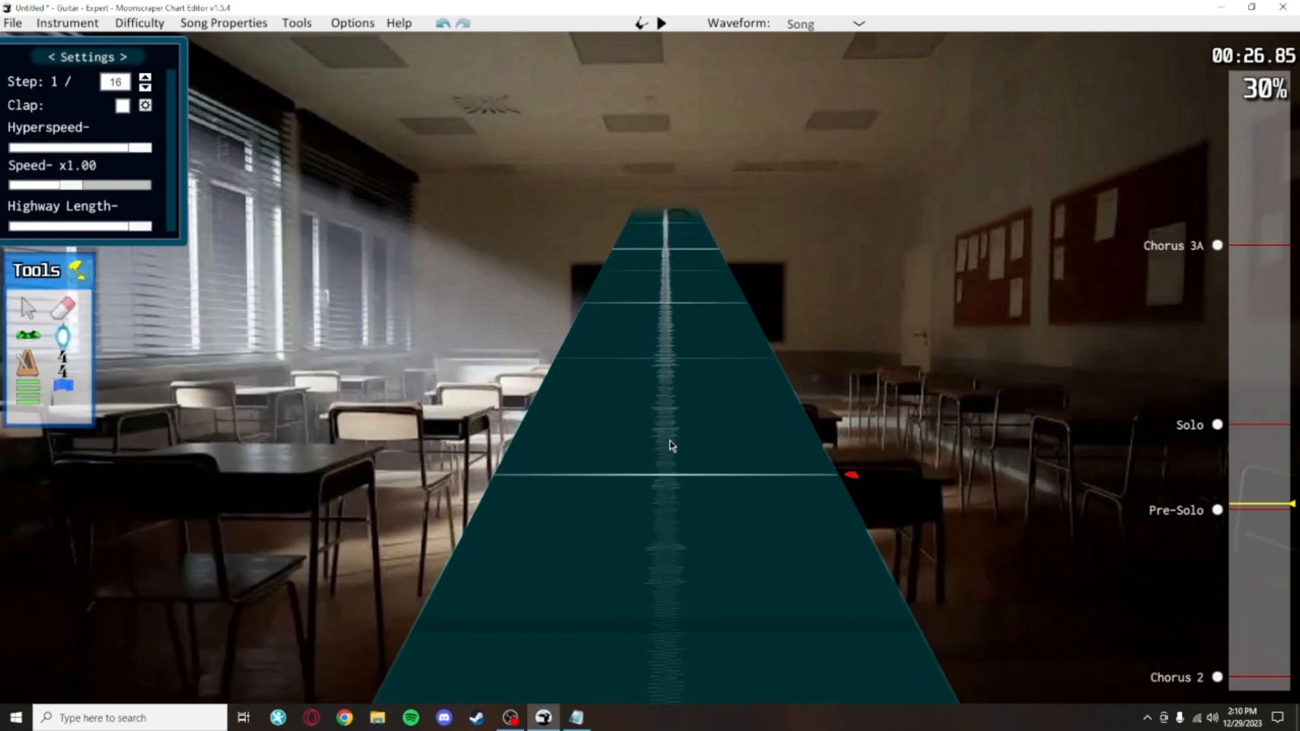
Step: Jump back to Chorus 2 and scroll through the timed lyric events
click(1218, 677)
scroll(737, 421, up, 3)
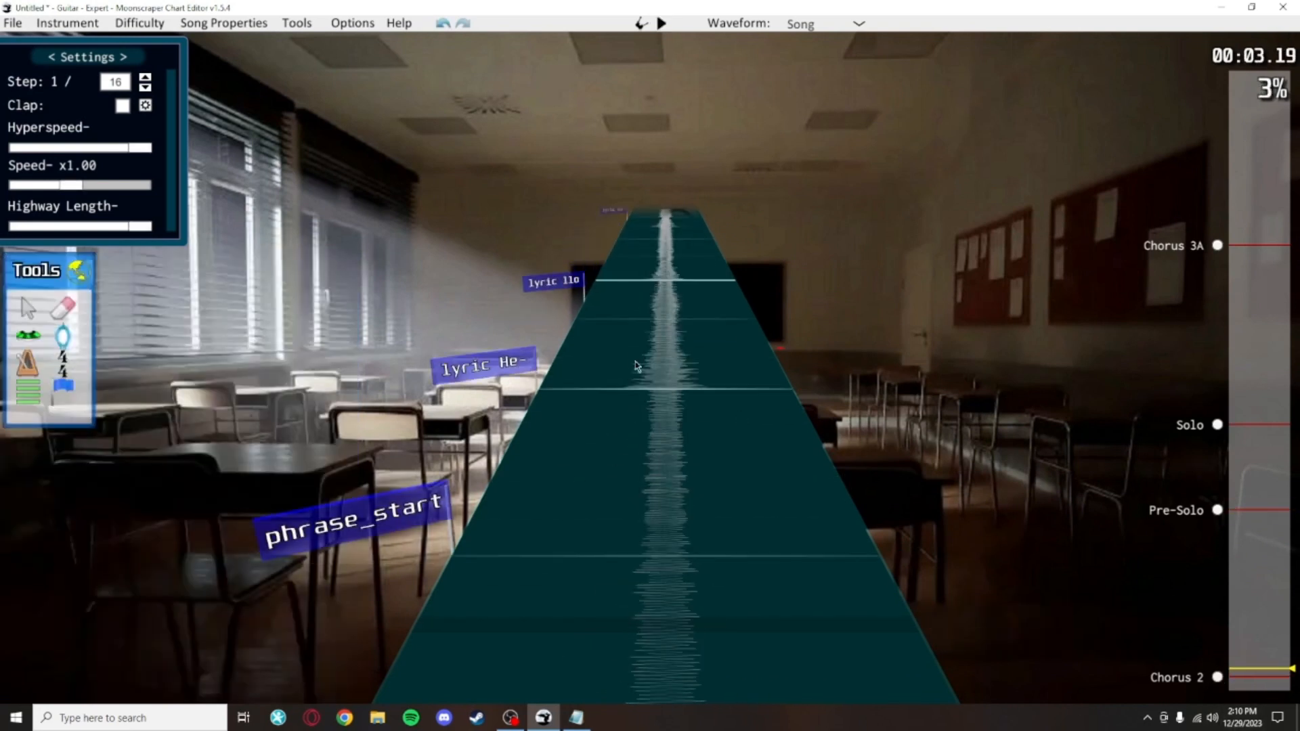
scroll(639, 413, down, 1)
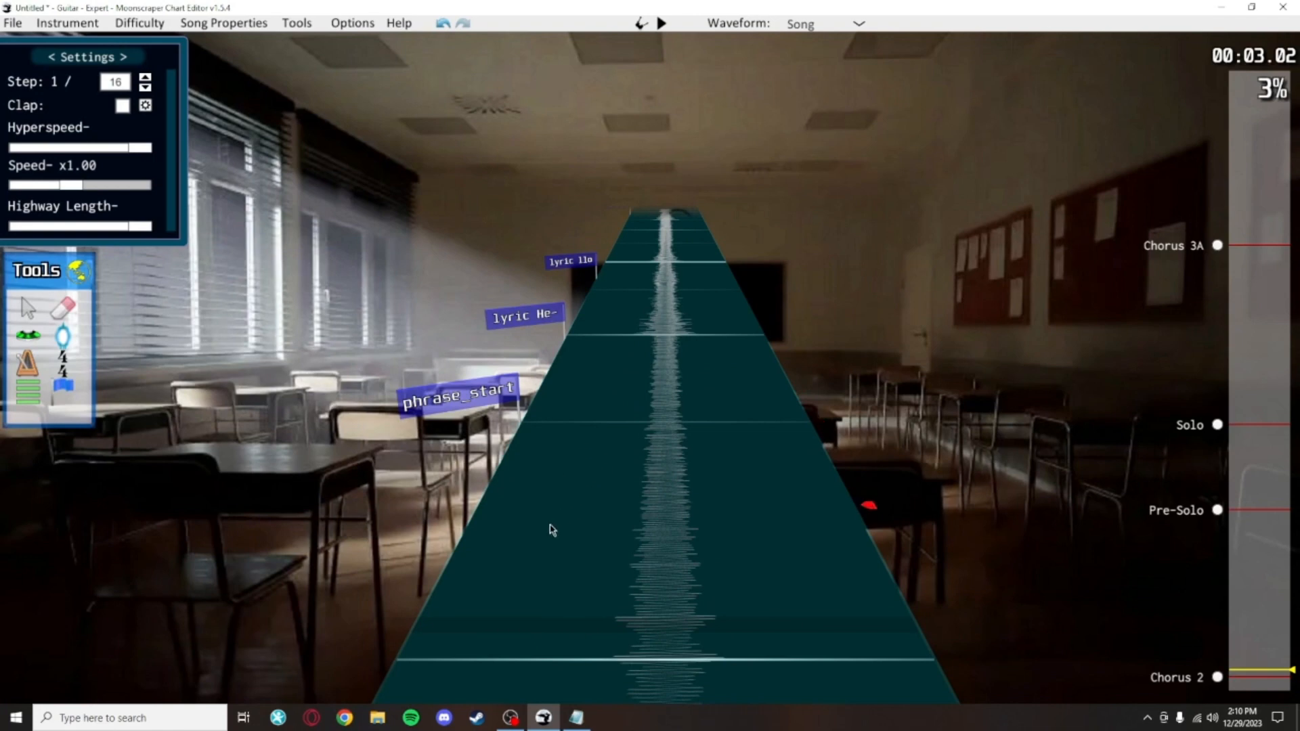
scroll(552, 530, up, 10)
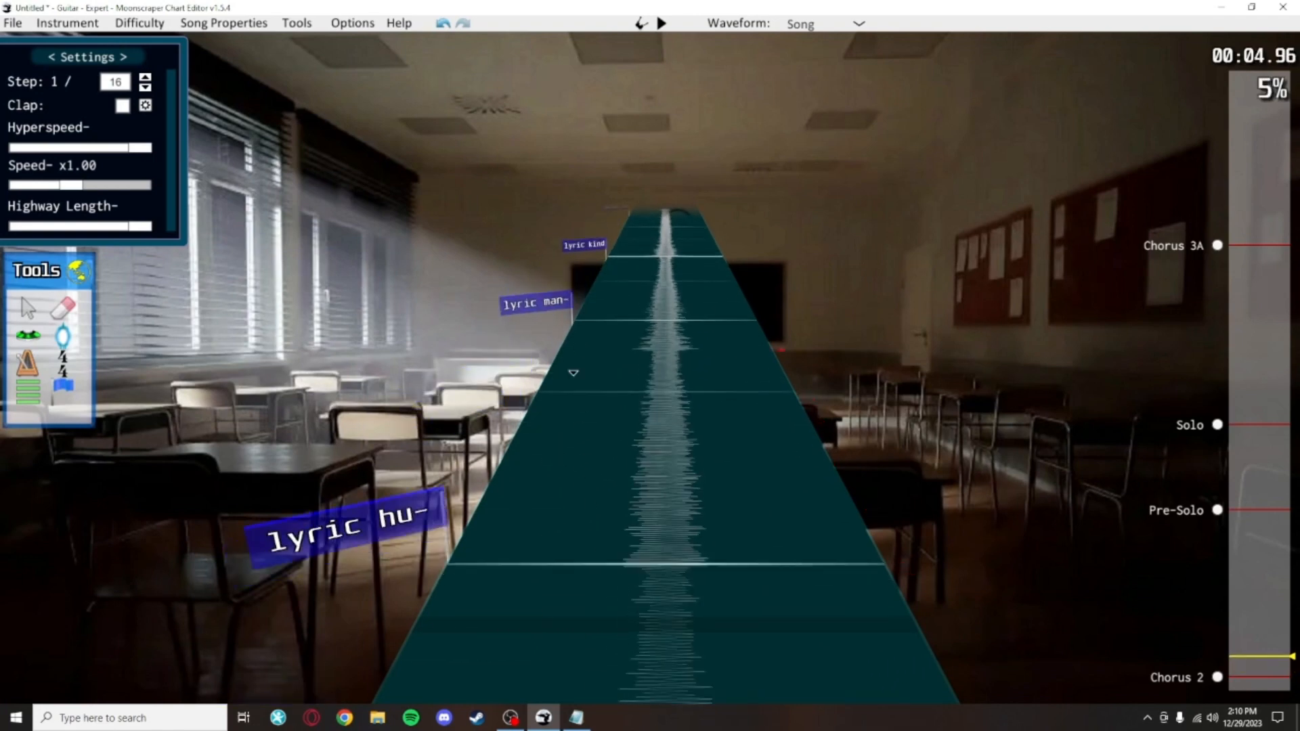
scroll(574, 372, down, 9)
scroll(594, 517, up, 18)
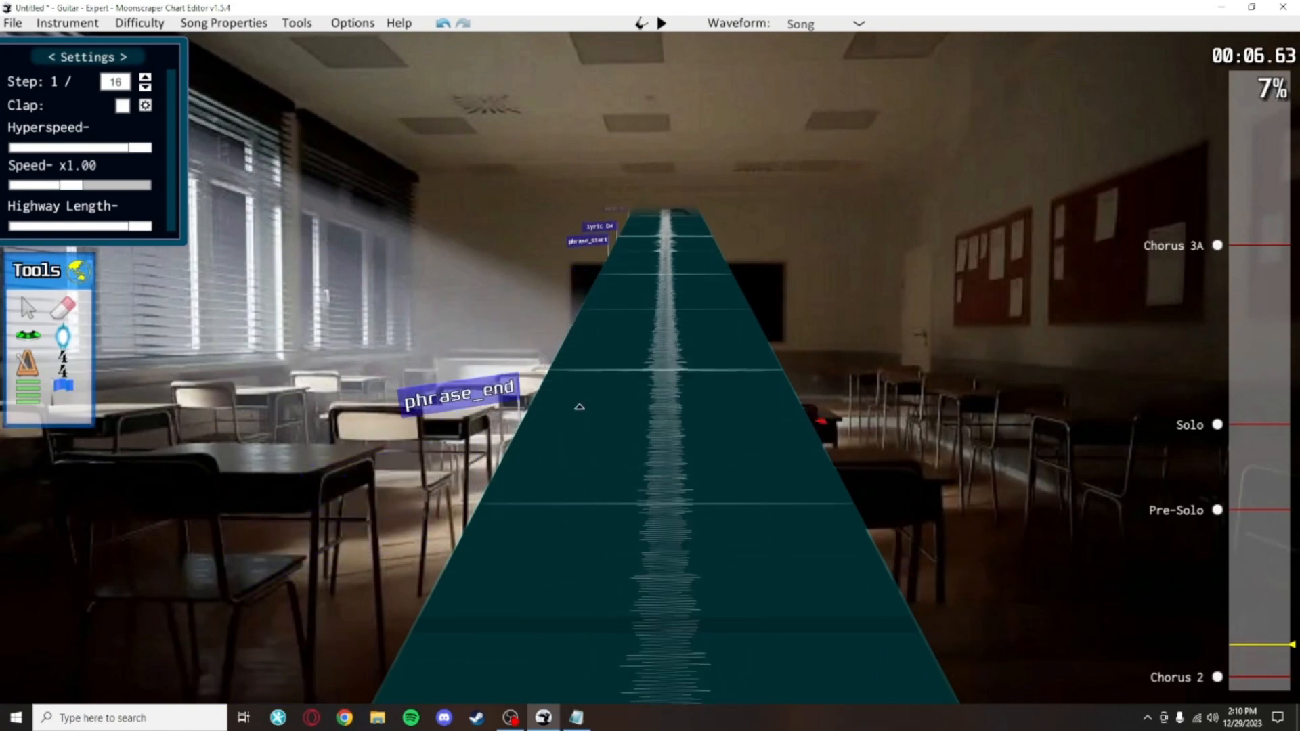
Step: Move the phrase_start event at the beginning of Chorus 2 slightly earlier, ahead of the first lyric
scroll(576, 405, up, 8)
scroll(603, 373, down, 20)
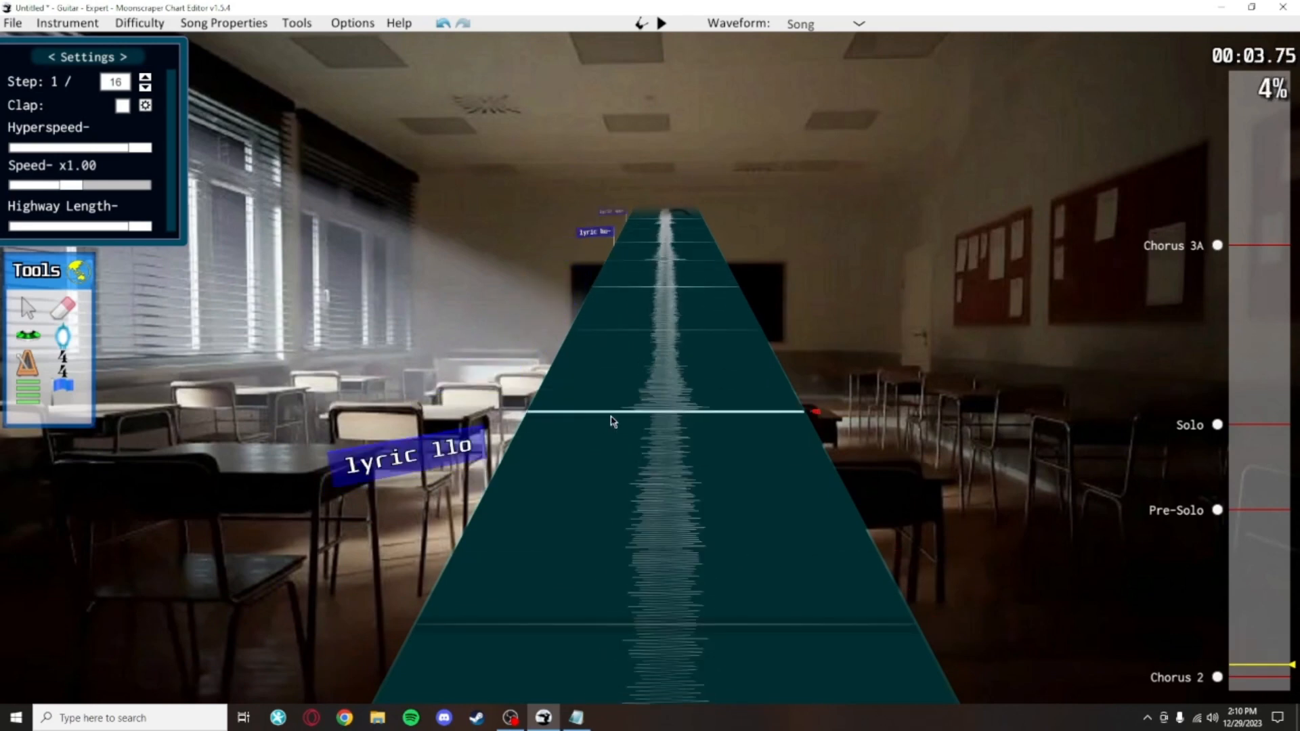
scroll(610, 487, down, 6)
scroll(612, 474, up, 5)
click(509, 383)
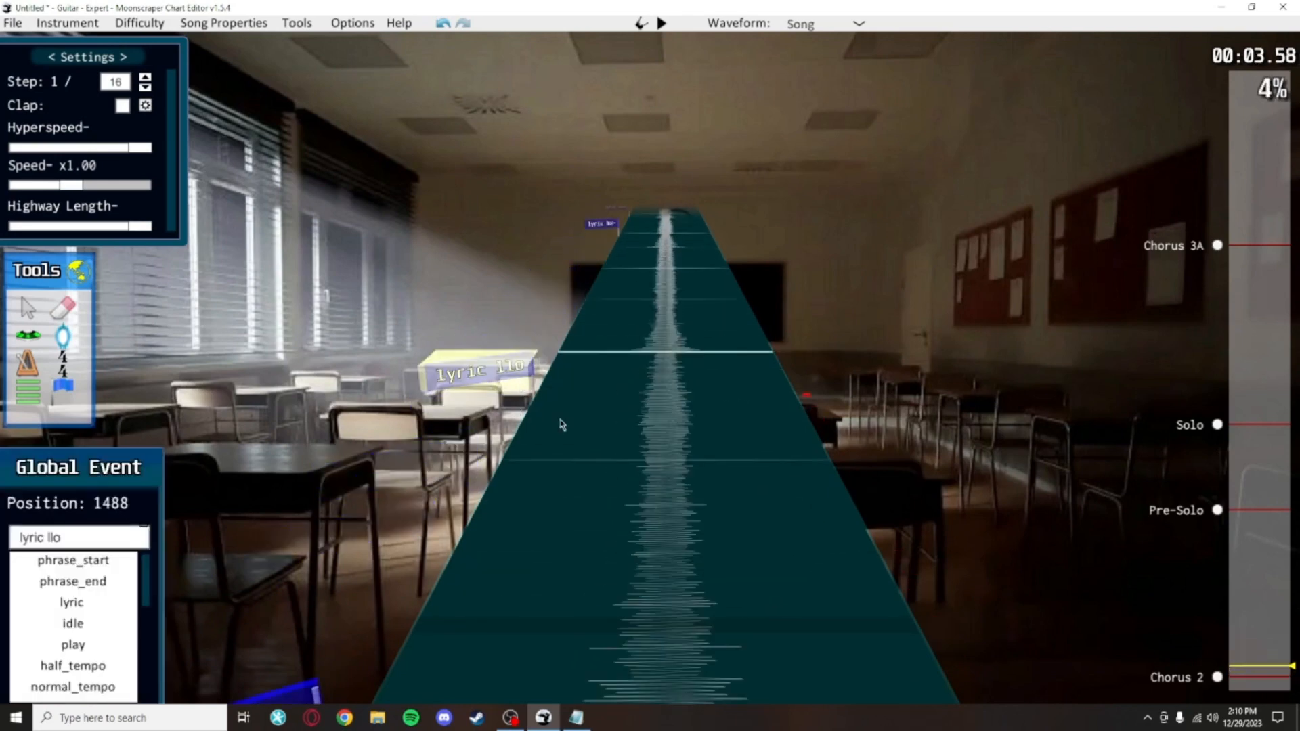
click(580, 447)
scroll(660, 568, down, 5)
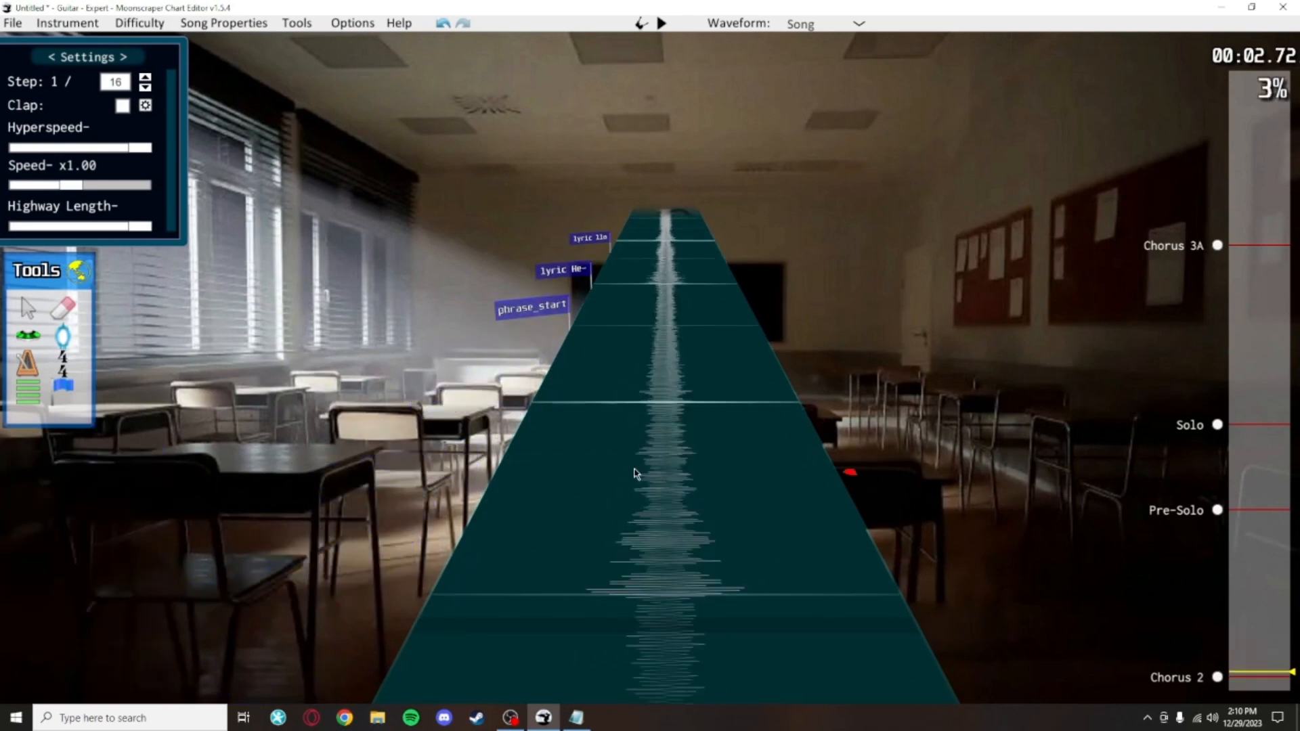
scroll(624, 458, up, 7)
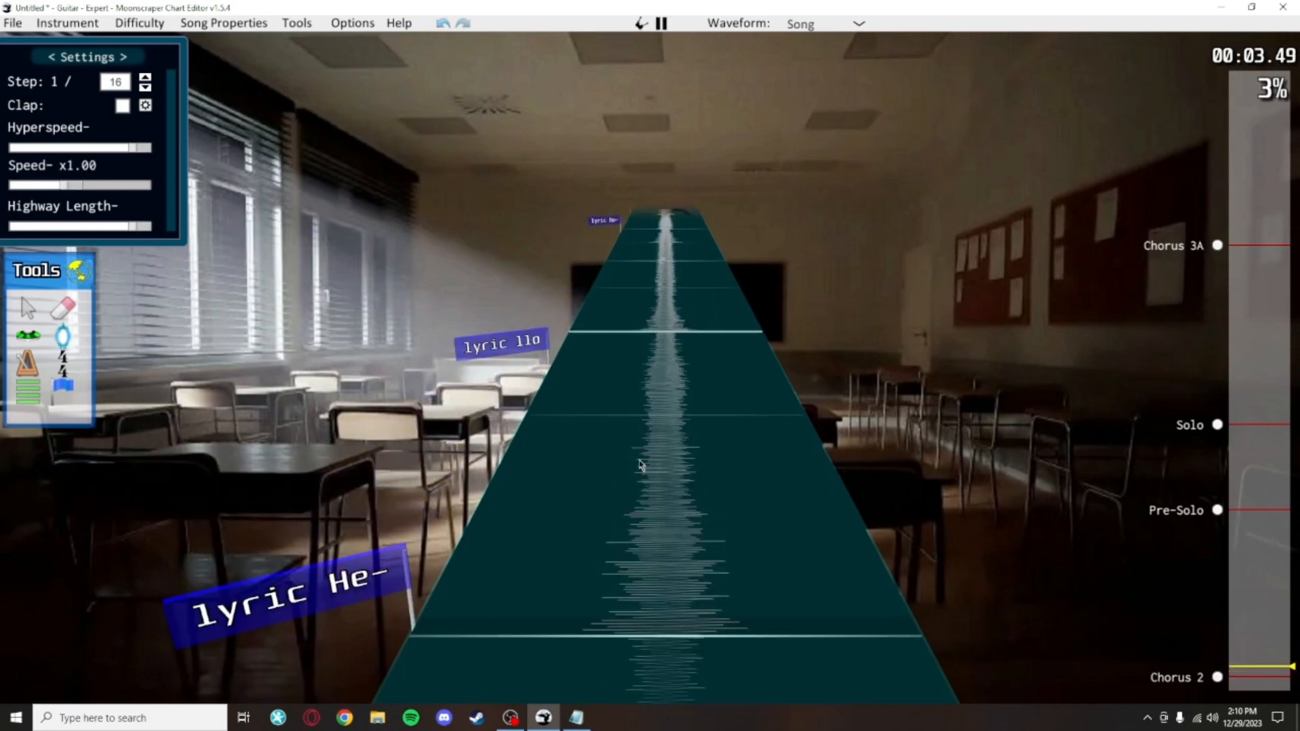
scroll(542, 421, down, 2)
click(478, 414)
click(603, 389)
scroll(609, 434, down, 4)
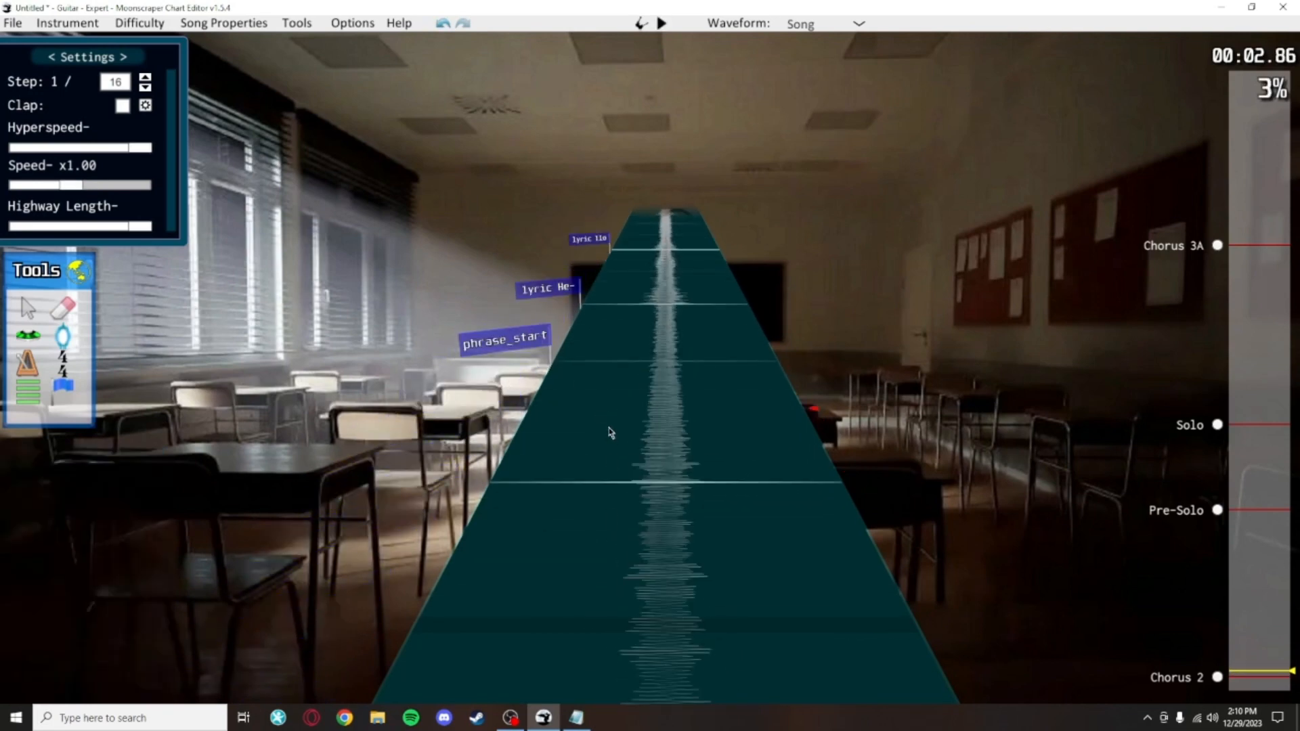
drag(547, 352, 518, 469)
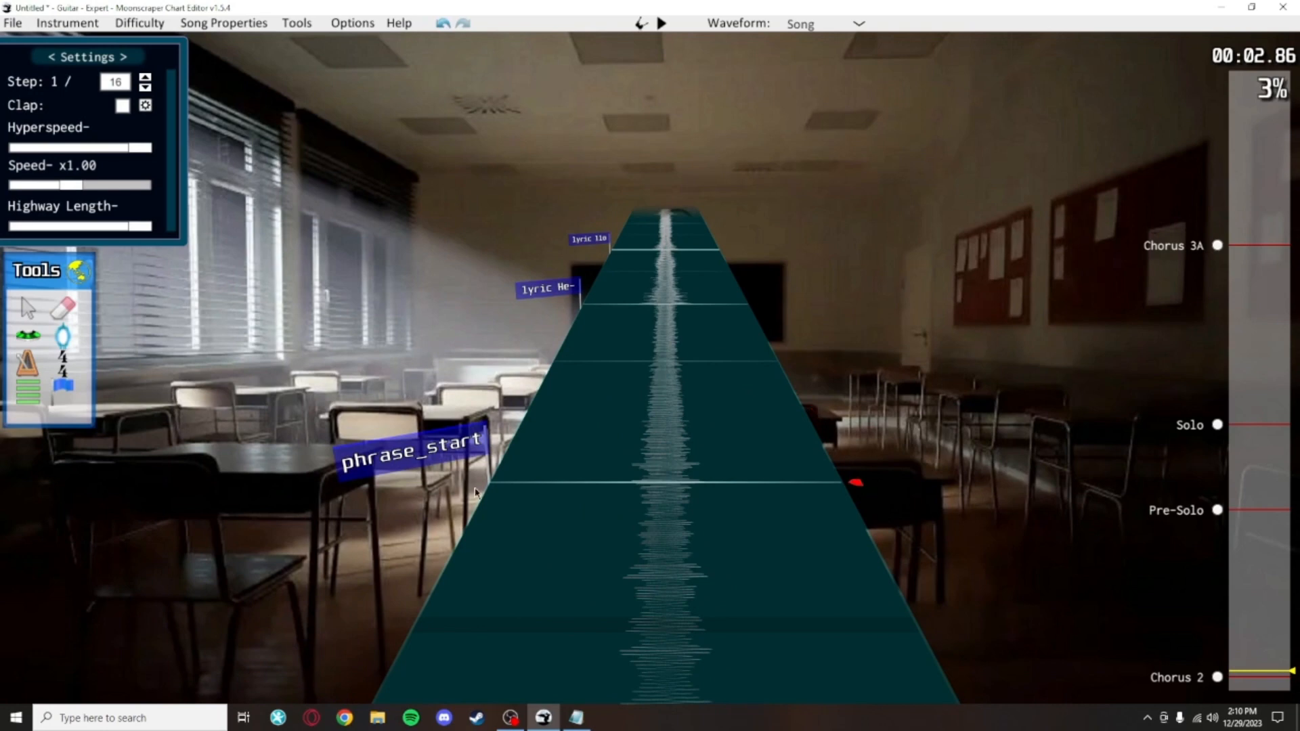
Step: Play through Chorus 2 to review the timed lyric syllables, then save the chart
key(space)
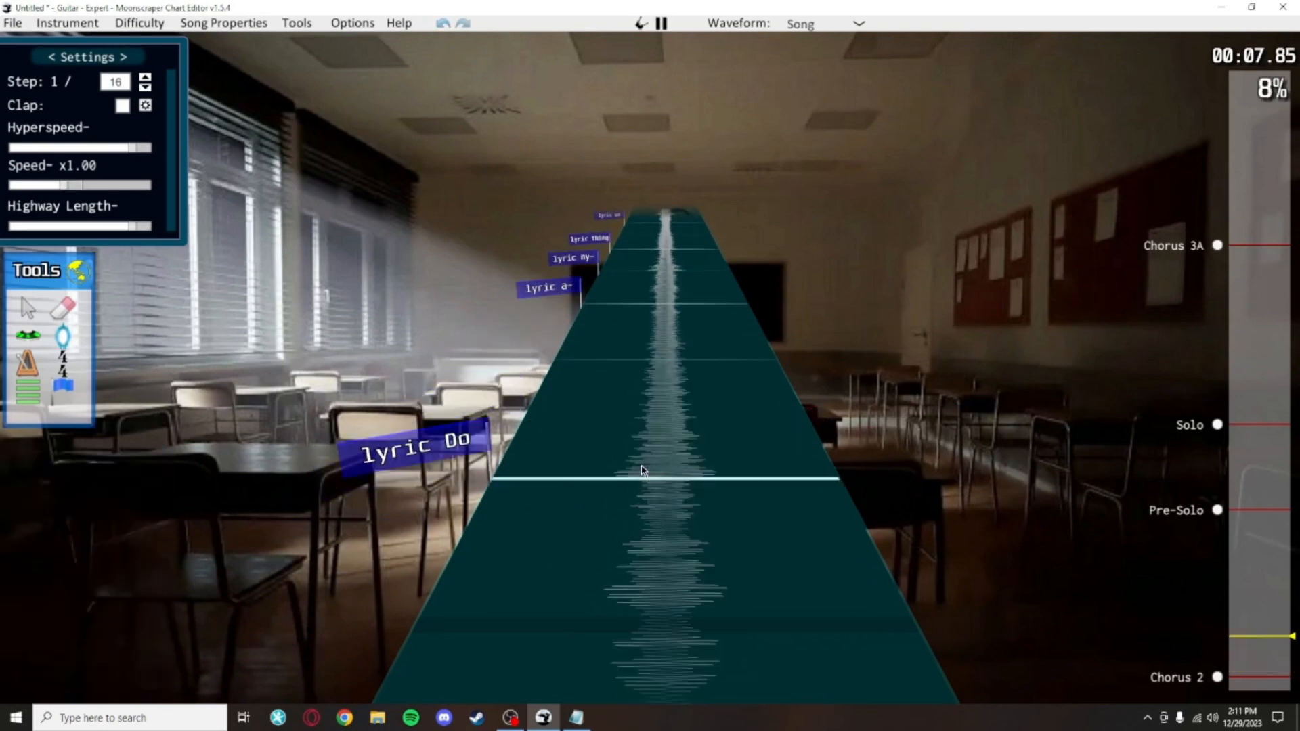
key(space)
scroll(619, 465, down, 5)
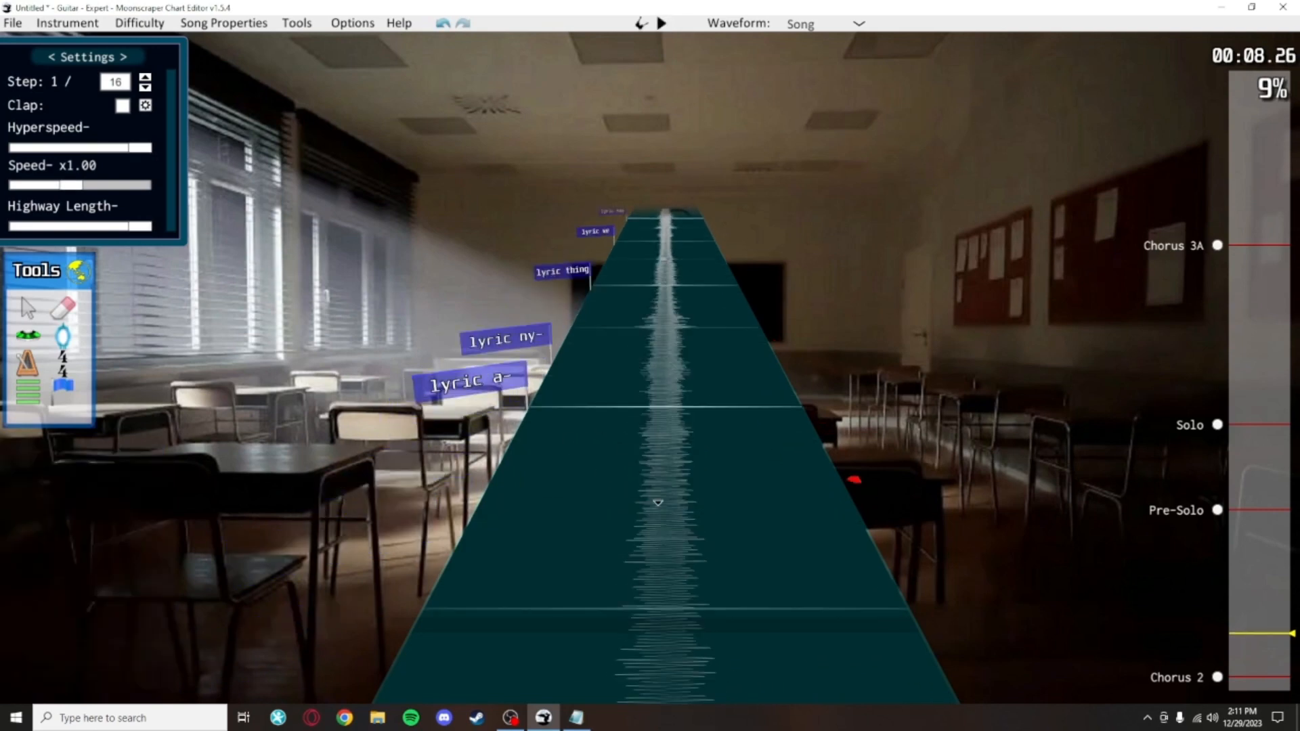
key(space)
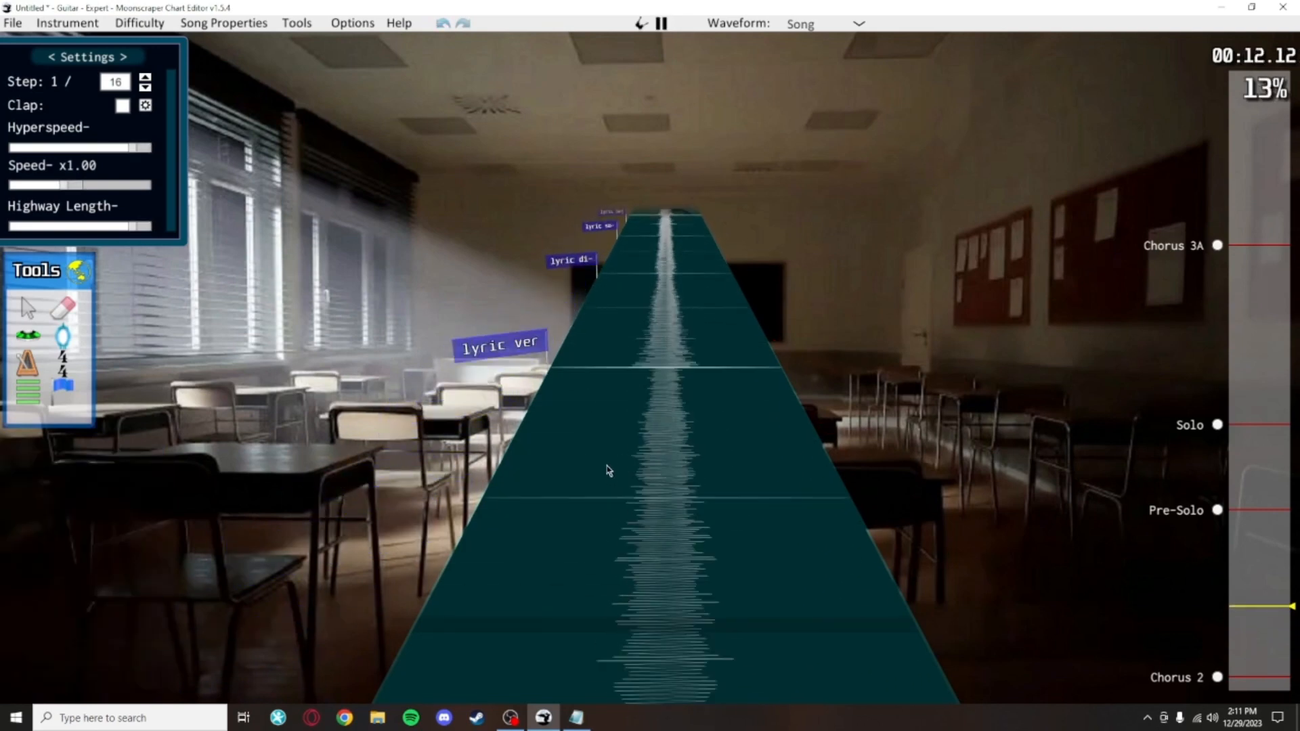
key(space)
scroll(612, 473, down, 8)
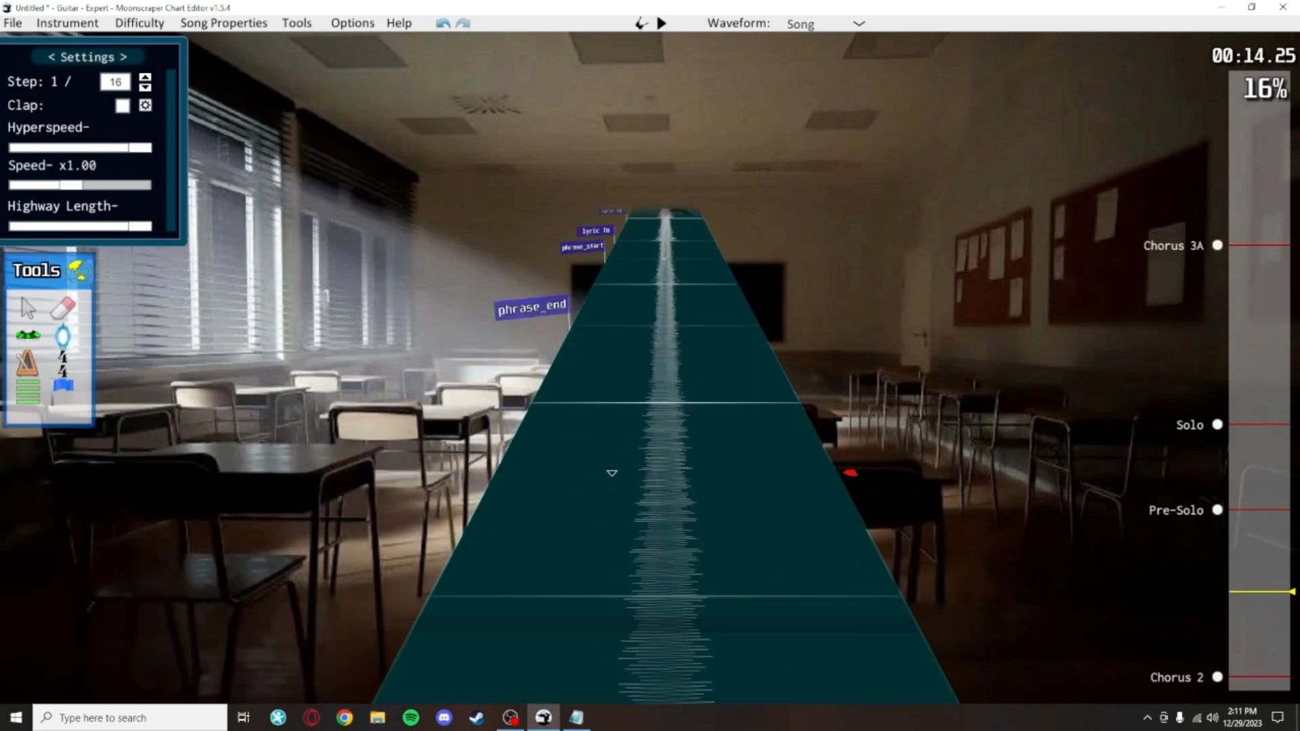
key(space)
key(space)
scroll(661, 443, down, 8)
key(space)
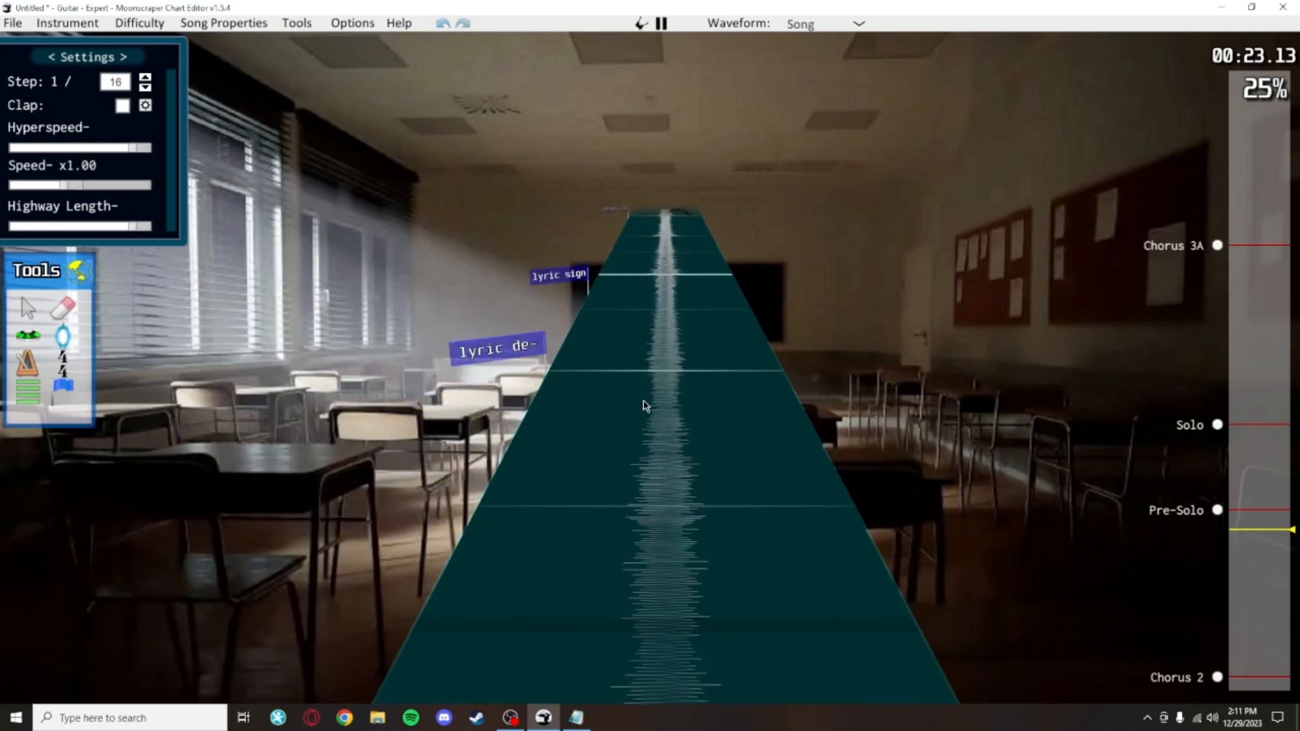
key(space)
scroll(684, 549, down, 5)
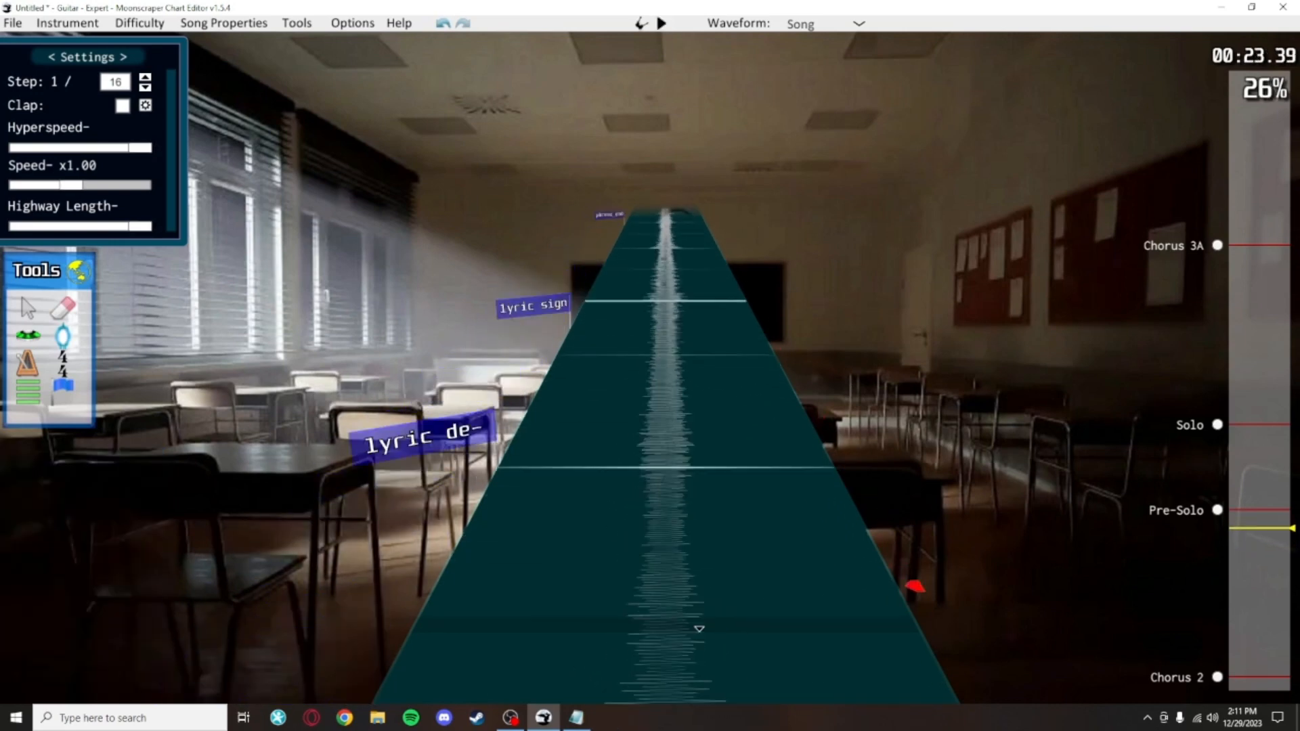
key(ctrl+s)
Step: Jump to Chorus 2, clear the timed lyric events at its start, and save the chart
scroll(726, 537, down, 1)
scroll(720, 474, up, 3)
scroll(711, 420, up, 2)
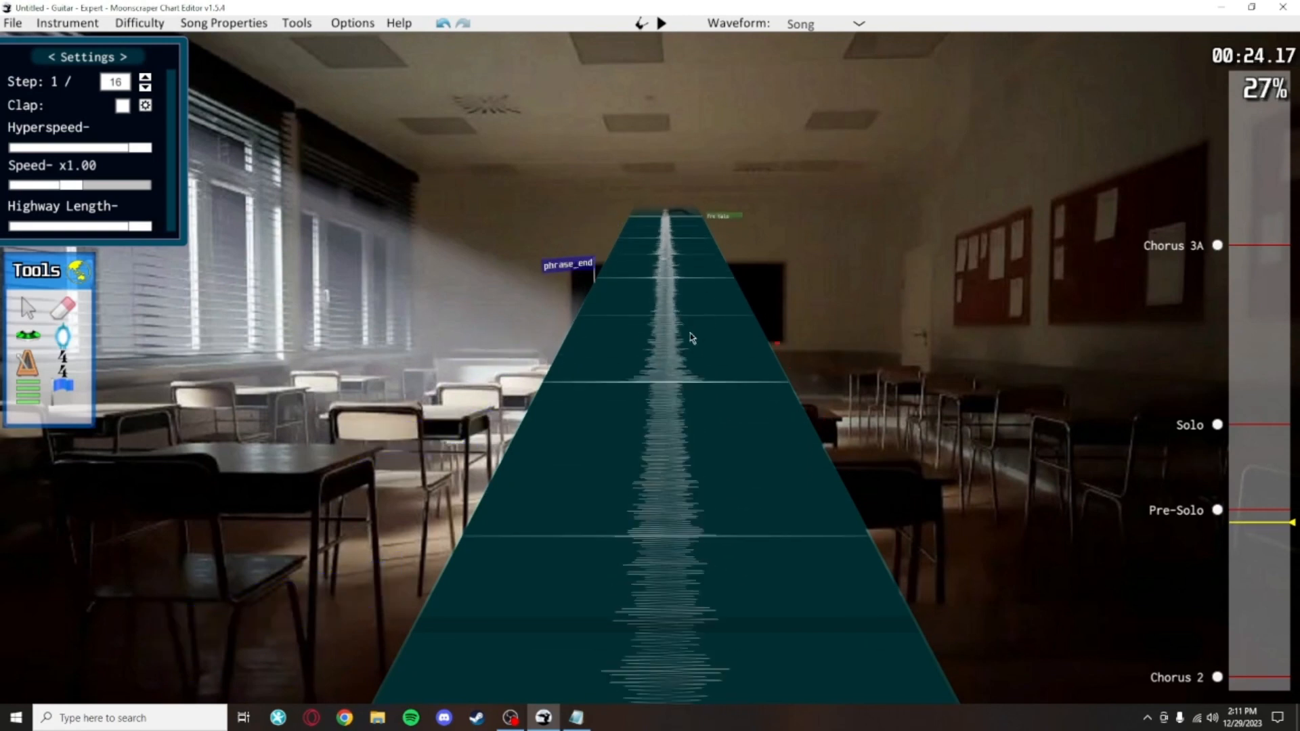
click(1225, 680)
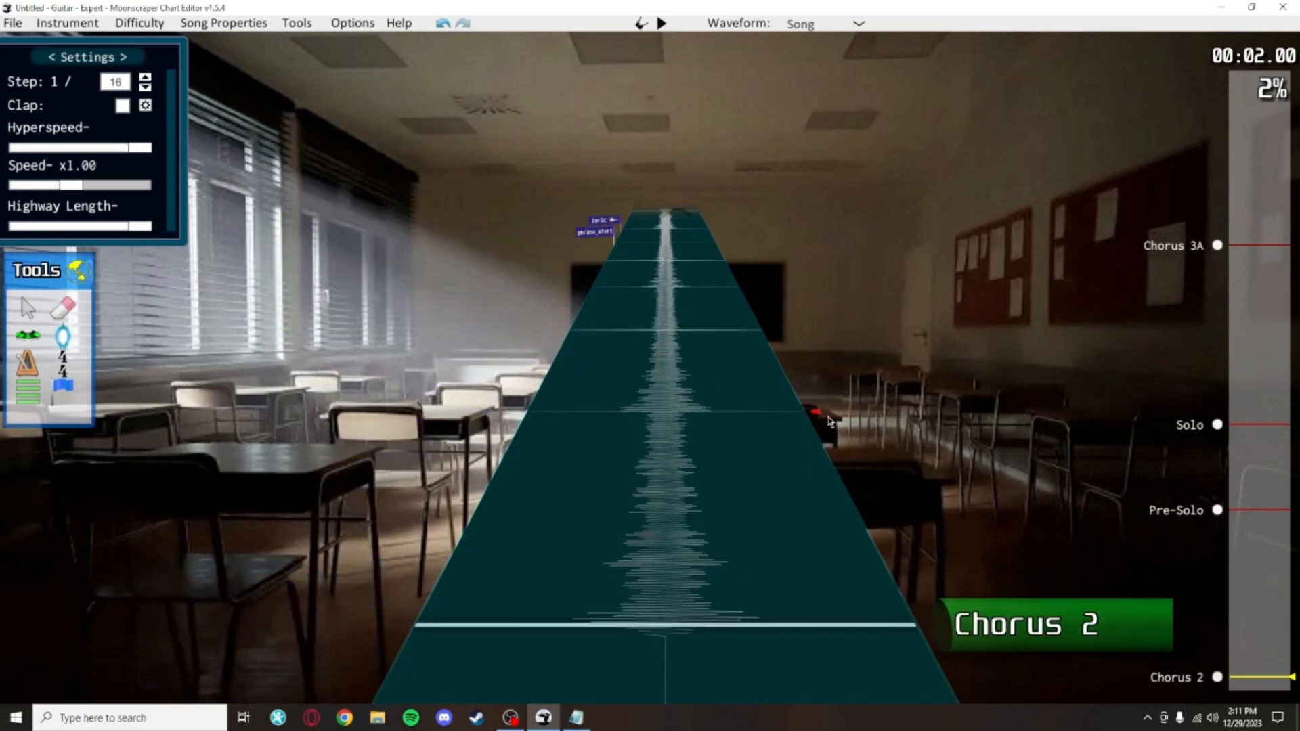
scroll(758, 371, up, 4)
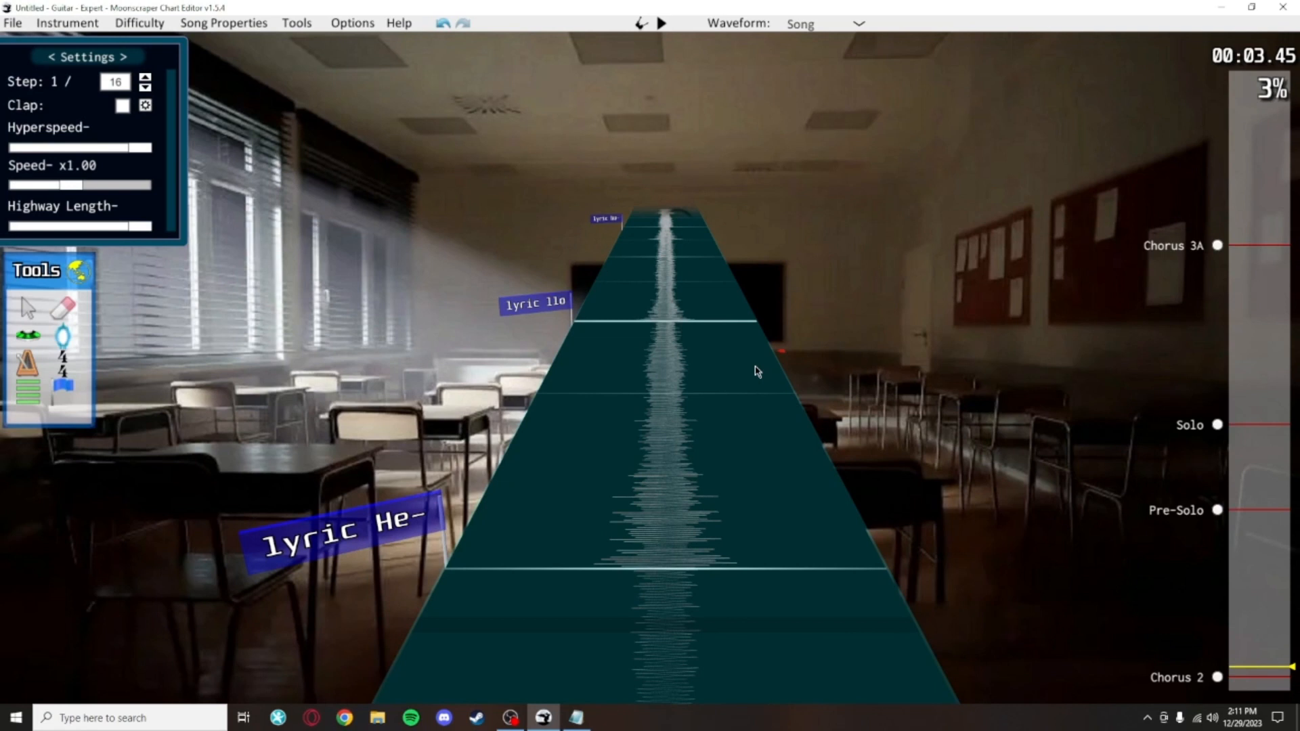
key(Up)
key(Up)
drag(285, 486, 455, 333)
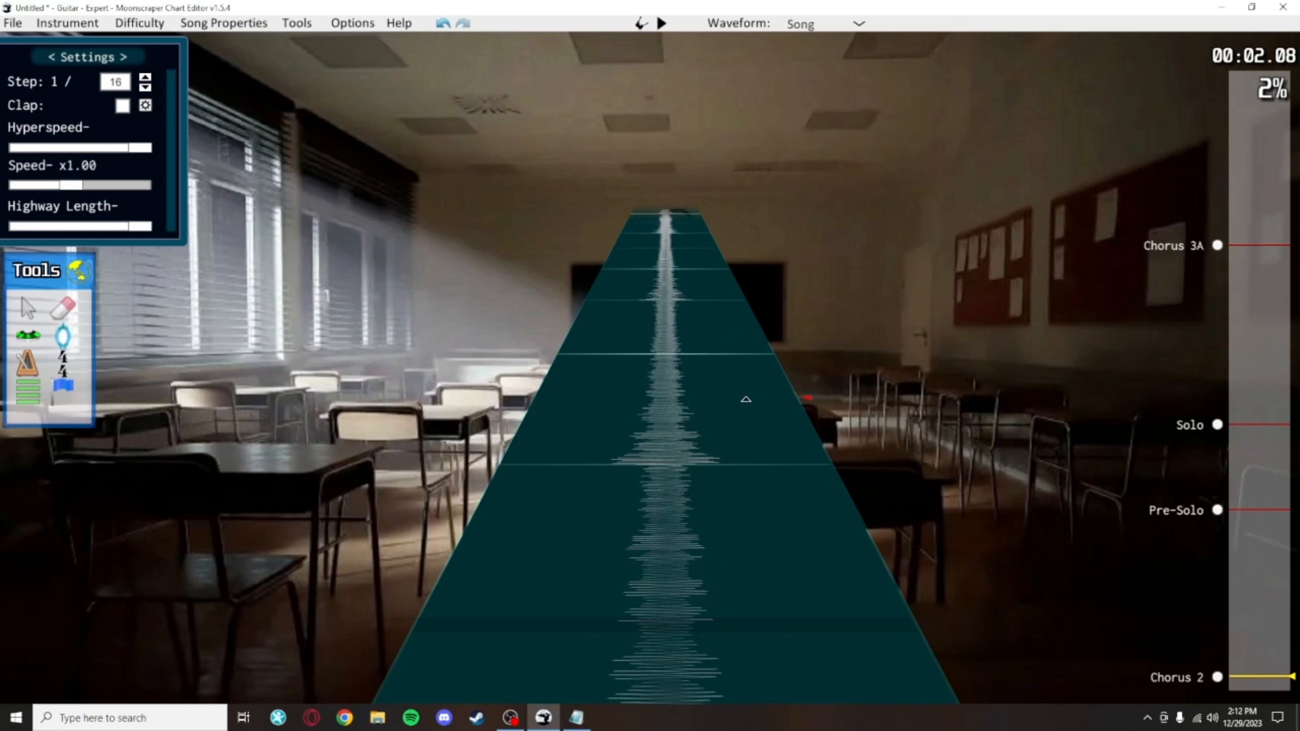
key(Up)
key(ctrl+s)
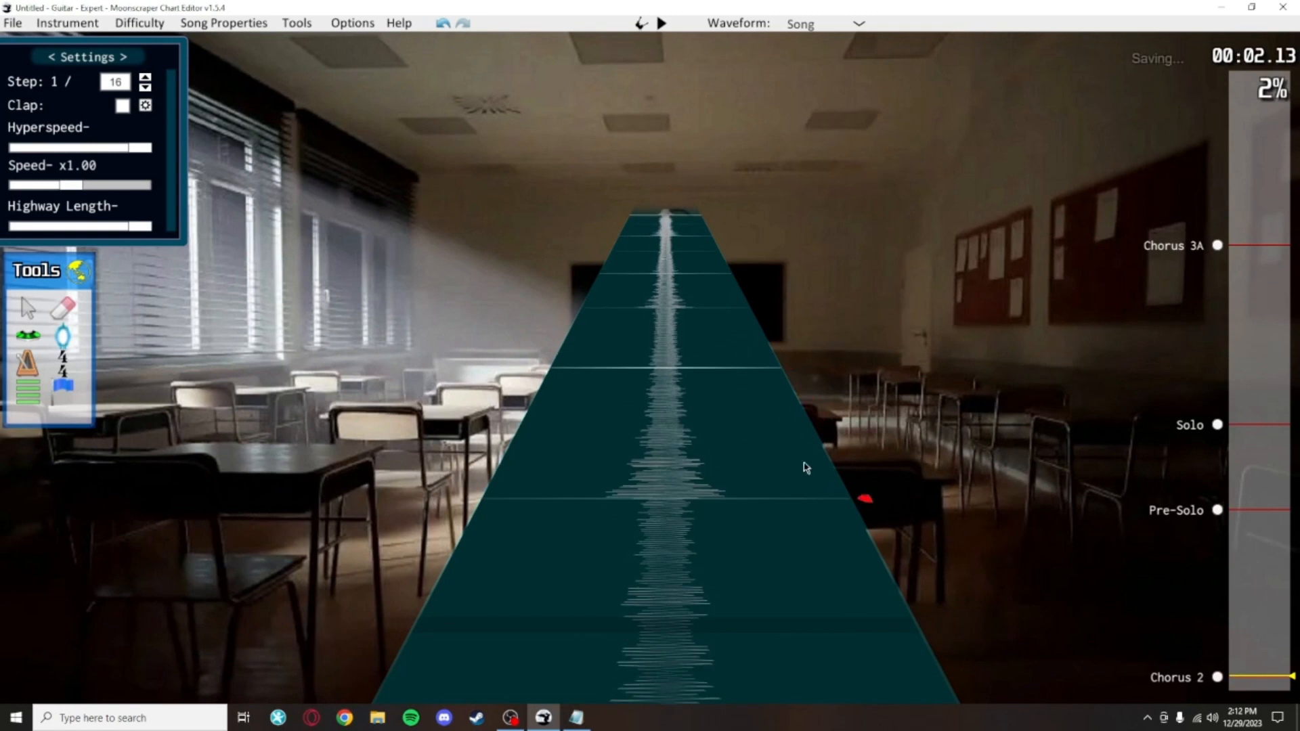
Step: Scroll around the start of Chorus 2 to examine the remaining global events
scroll(772, 365, up, 4)
click(28, 310)
scroll(3, 326, down, 1)
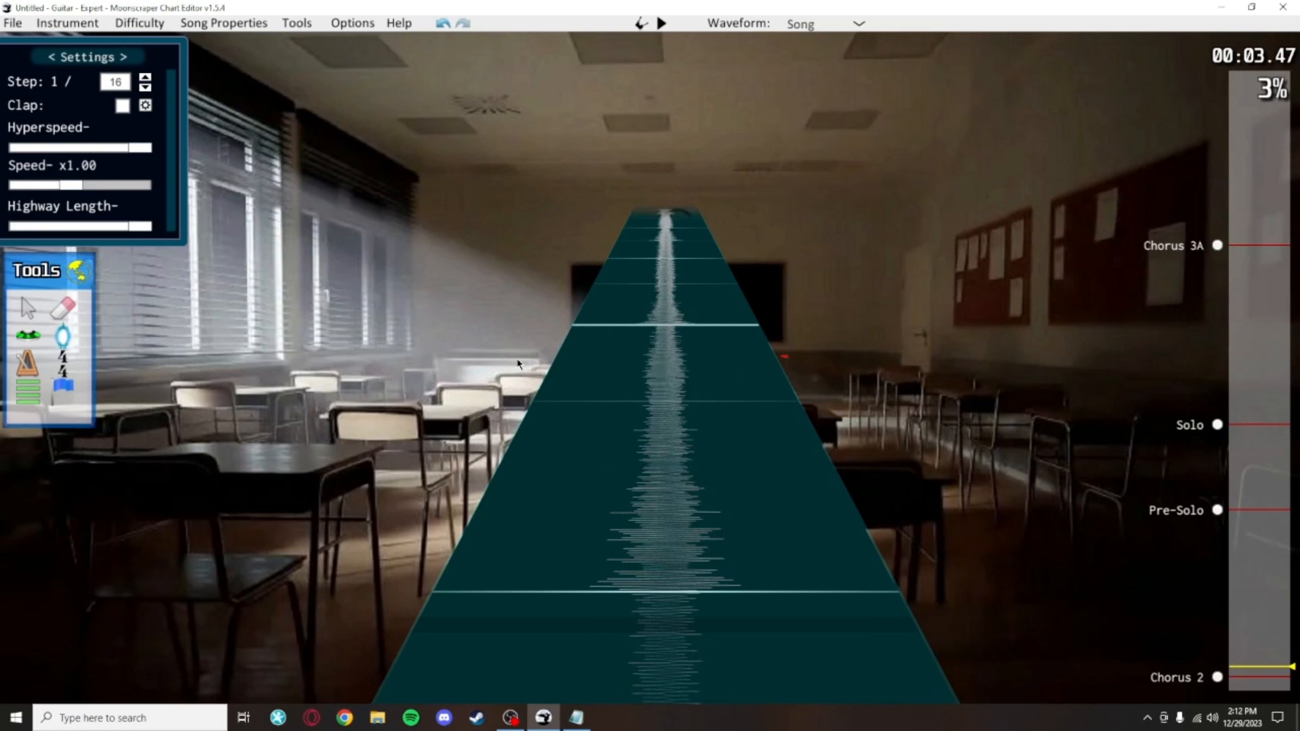
scroll(518, 365, down, 6)
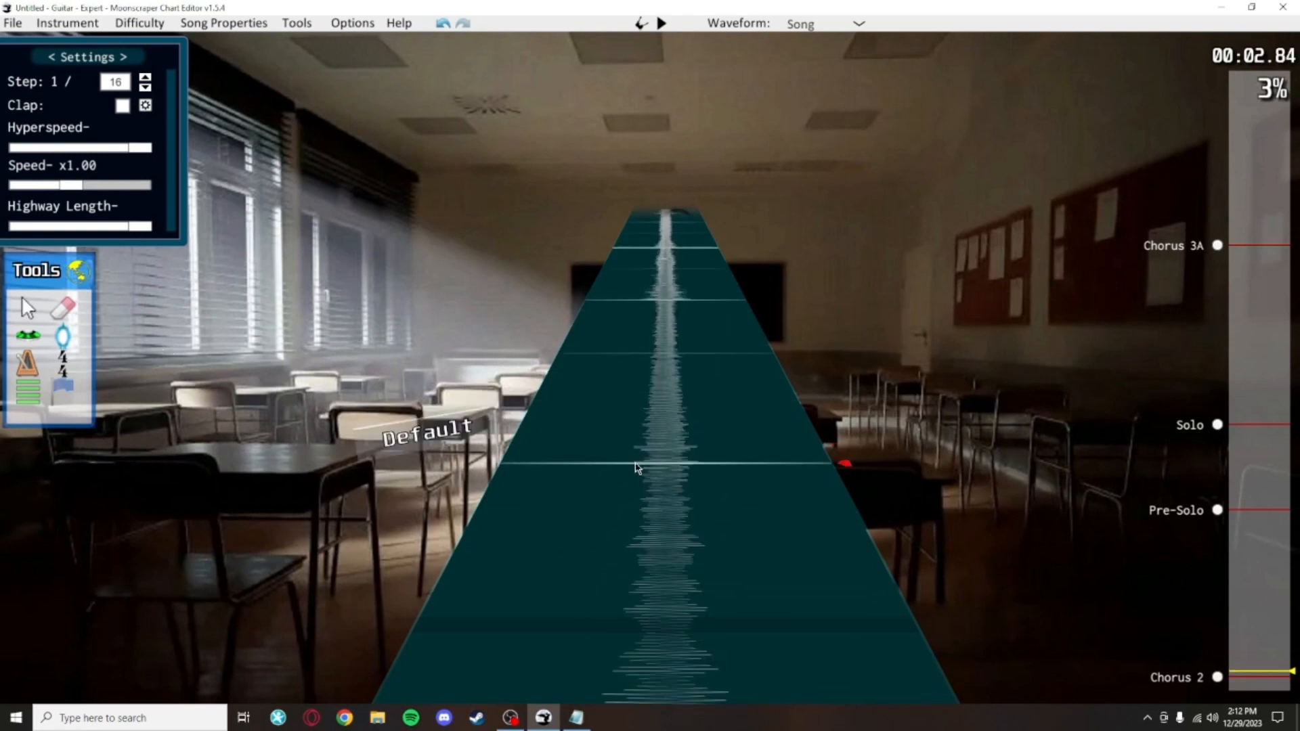
scroll(624, 479, down, 3)
scroll(641, 424, up, 3)
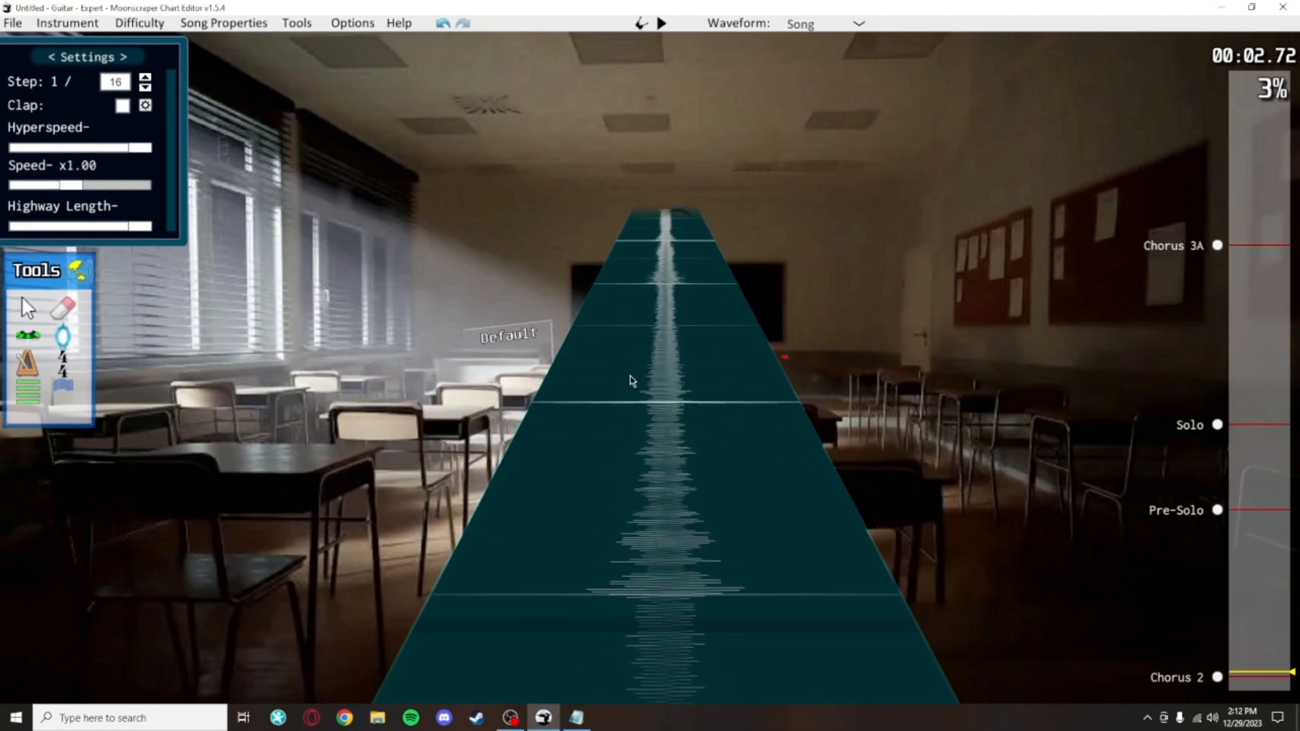
scroll(630, 374, down, 1)
key(space)
key(space)
scroll(596, 434, down, 4)
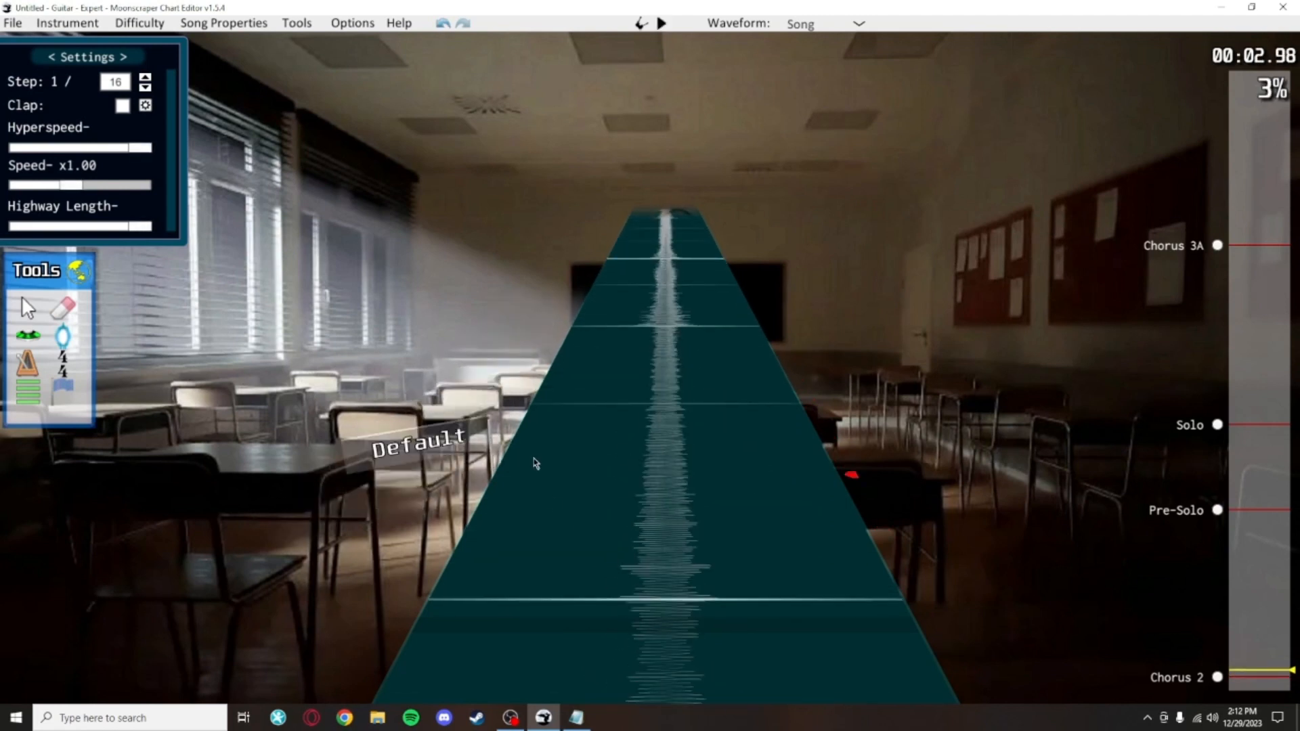
Step: Change the event at the start of Chorus 2 to phrase_start and add a Default event just after it
click(508, 409)
click(105, 563)
scroll(557, 496, up, 4)
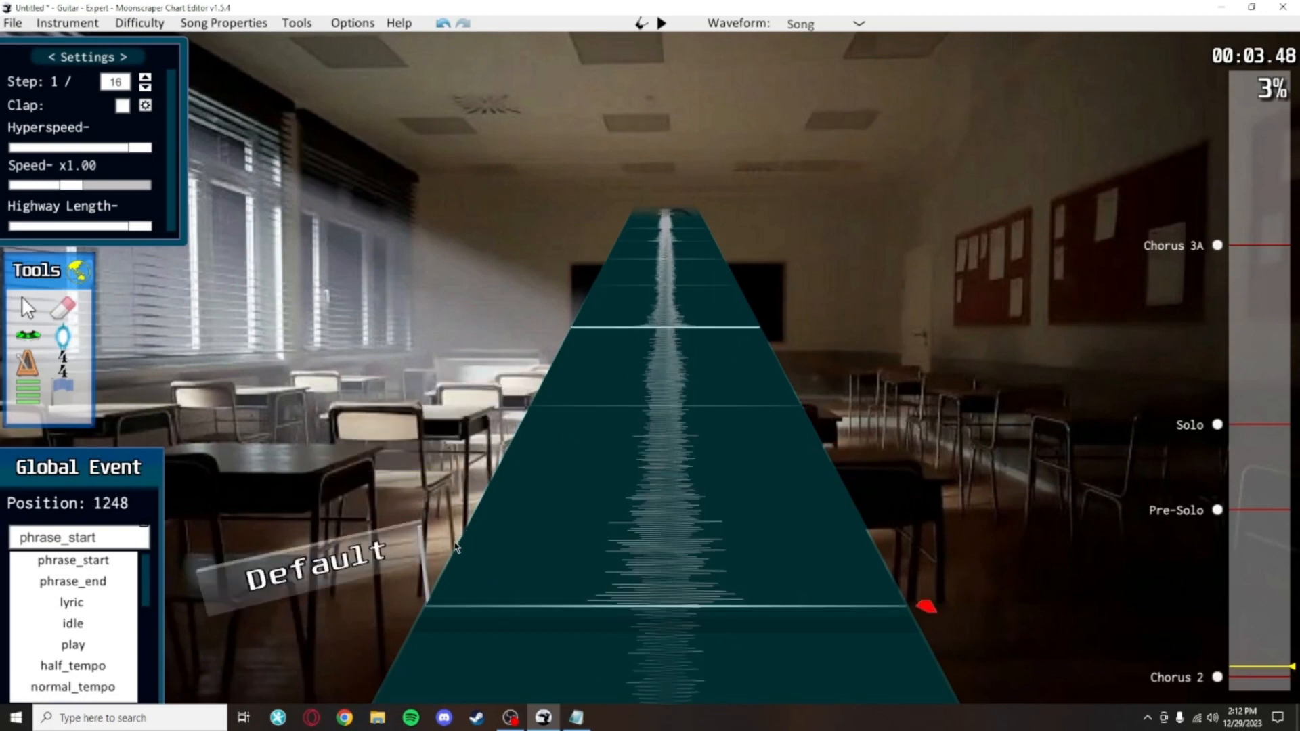
click(538, 572)
scroll(549, 433, down, 3)
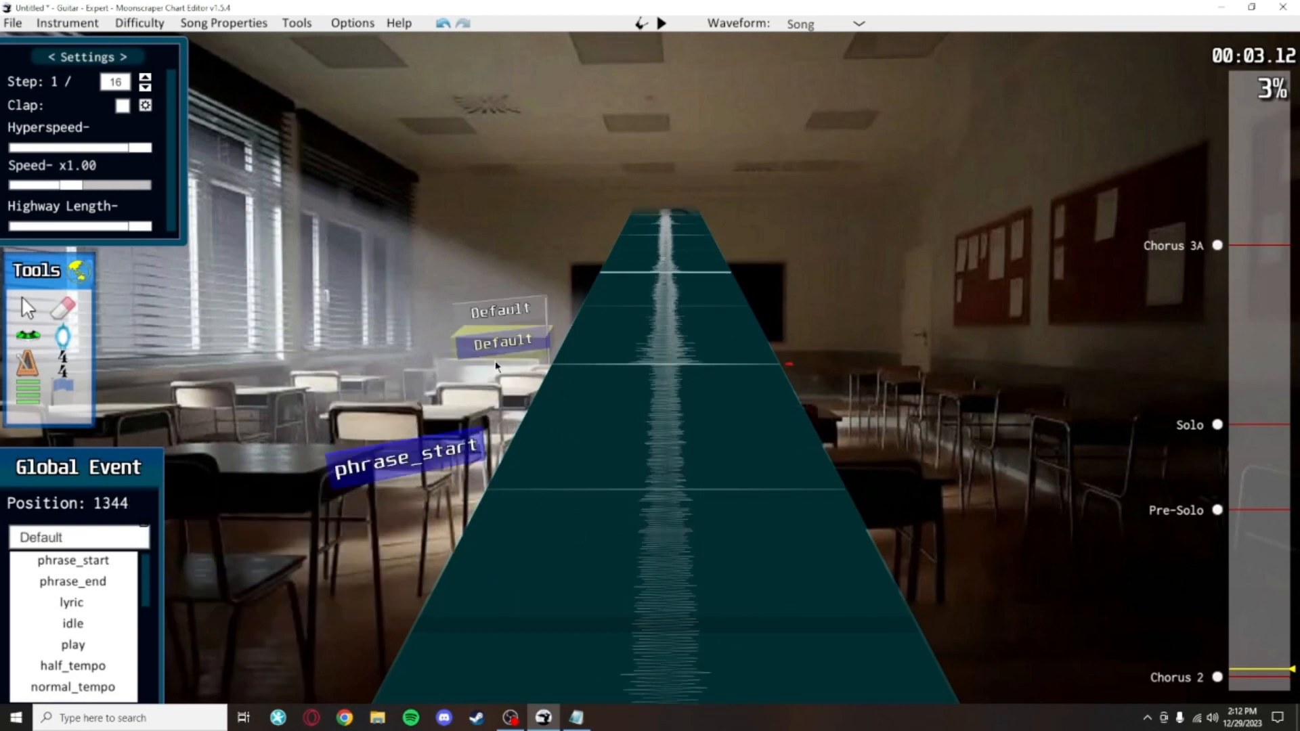
Step: Step through the song, placing a Default global event at each lyric syllable
key(space)
key(space)
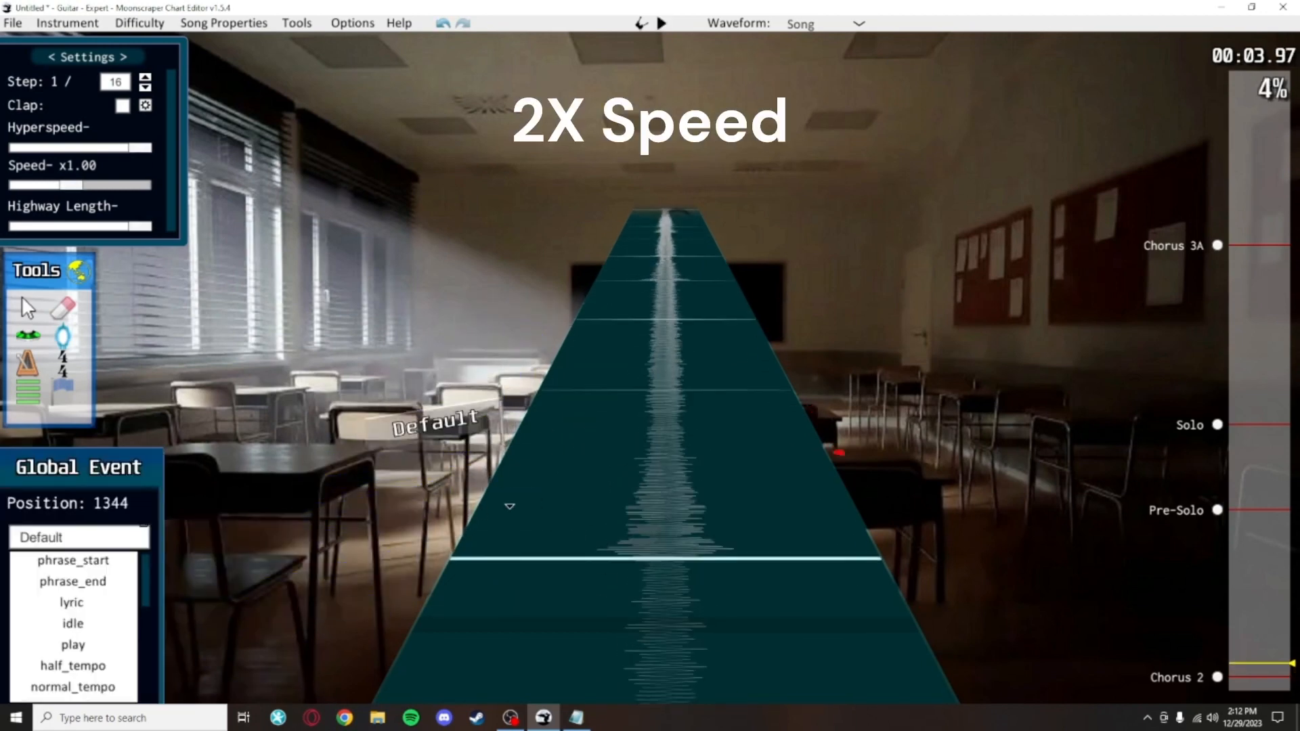
key(space)
key(space)
key(space)
key(space)
key(space)
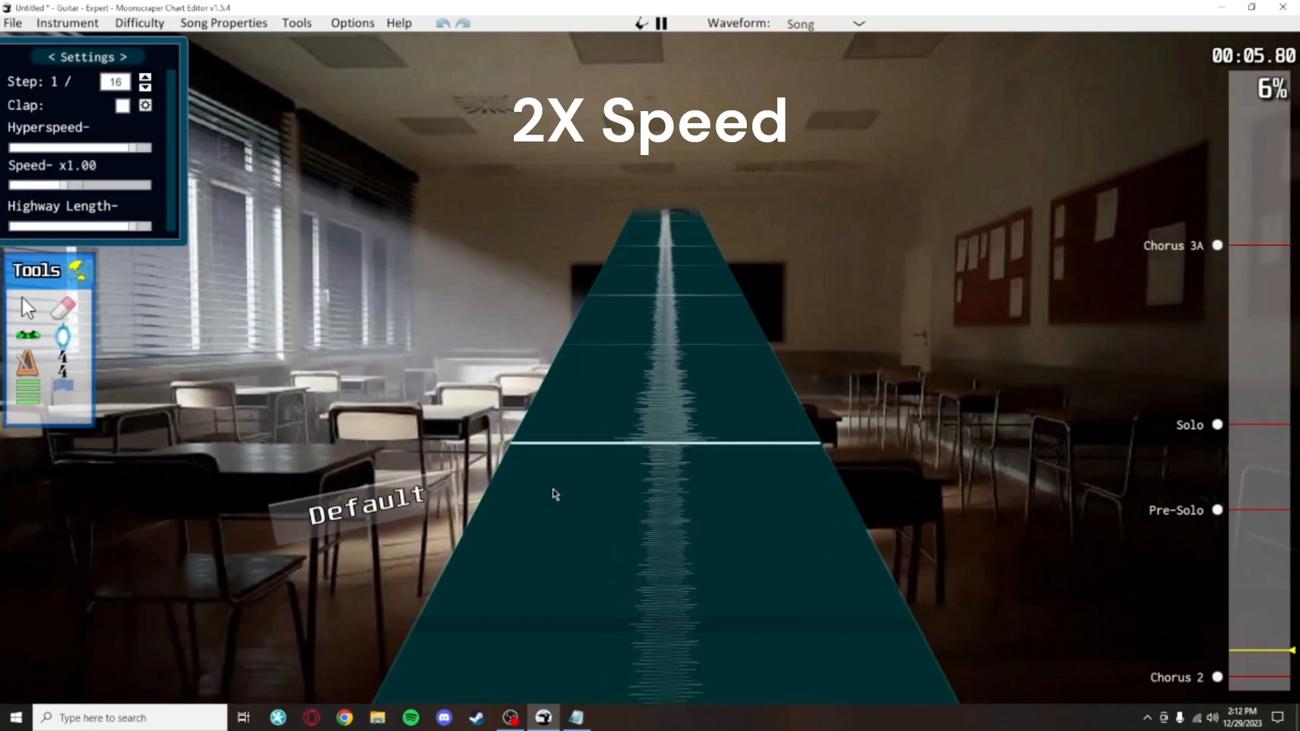
key(space)
key(space)
key(space)
key(space)
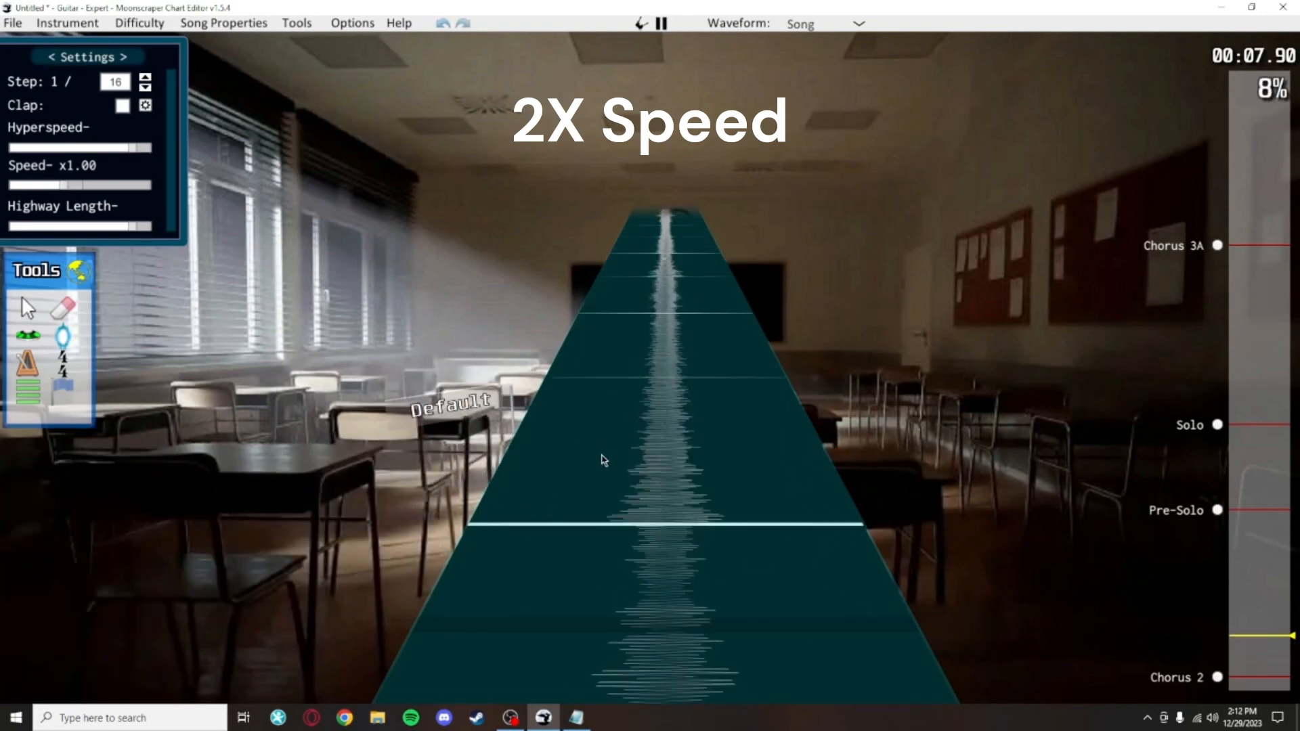
key(space)
key(space)
key(space)
key(space)
key(space)
key(space)
key(space)
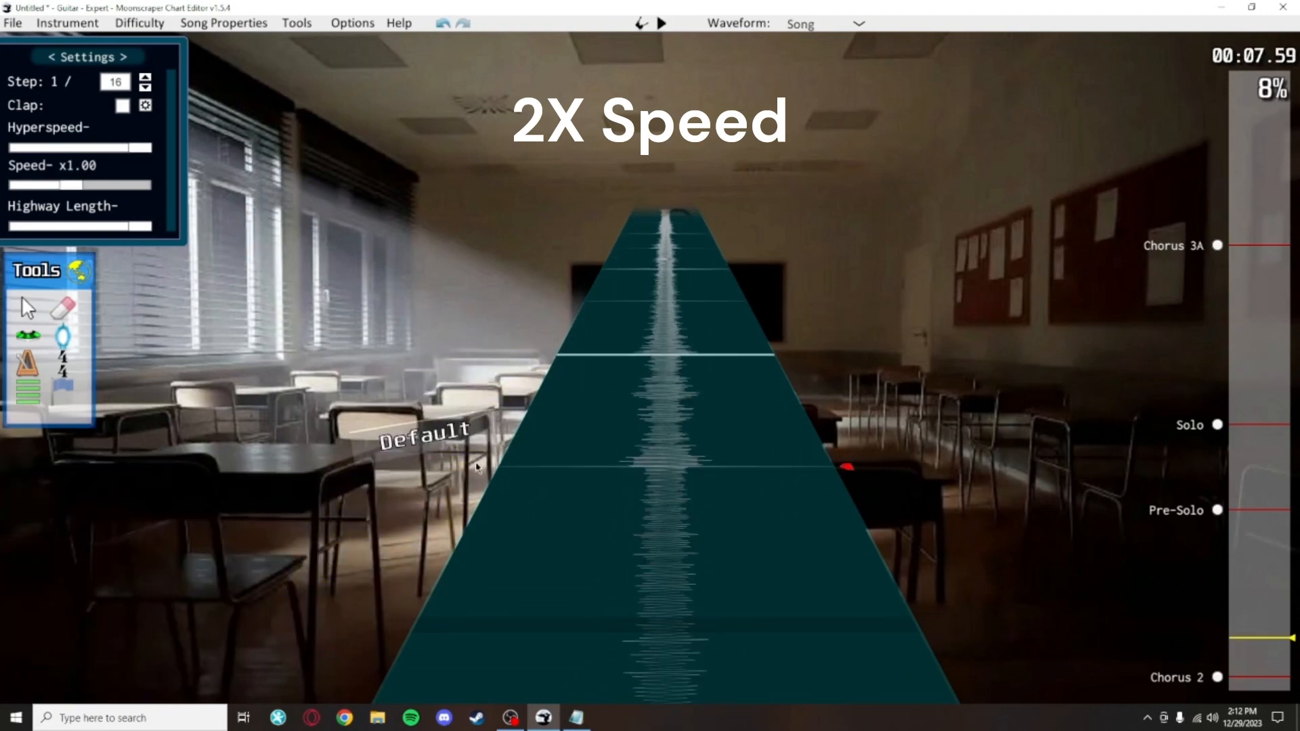
key(space)
key(space)
key(space)
key(space)
key(space)
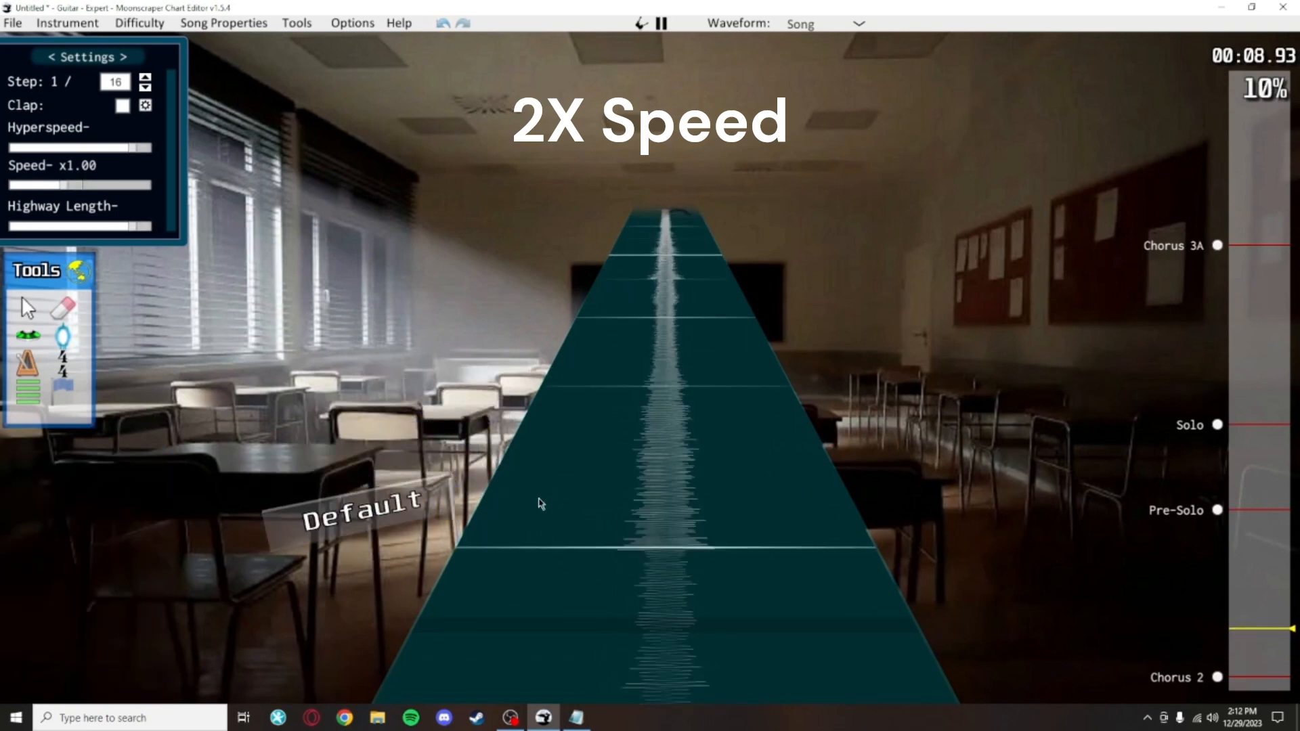
key(space)
key(space)
key(space)
key(space)
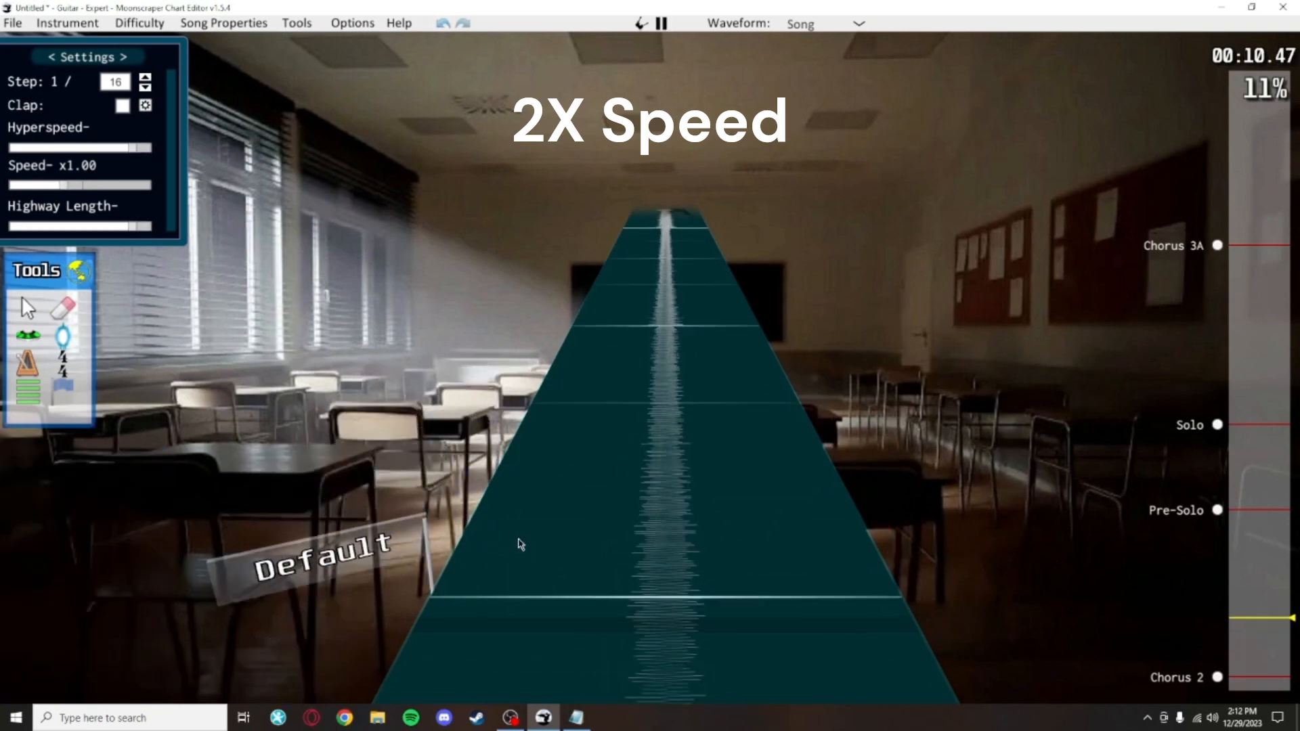
key(space)
key(space)
key(space)
Step: Set the Default events at line boundaries to phrase_start and phrase_end
key(space)
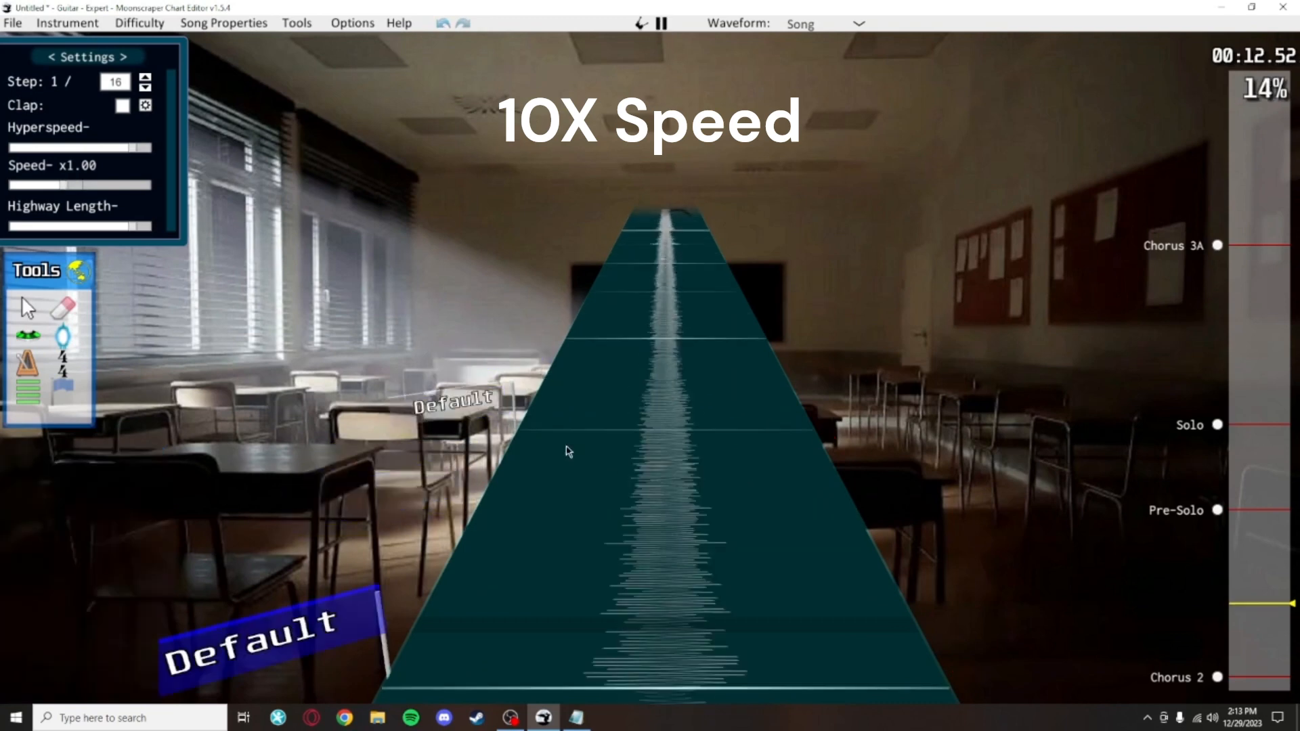
key(space)
key(space)
click(508, 508)
click(73, 561)
key(space)
key(space)
click(524, 535)
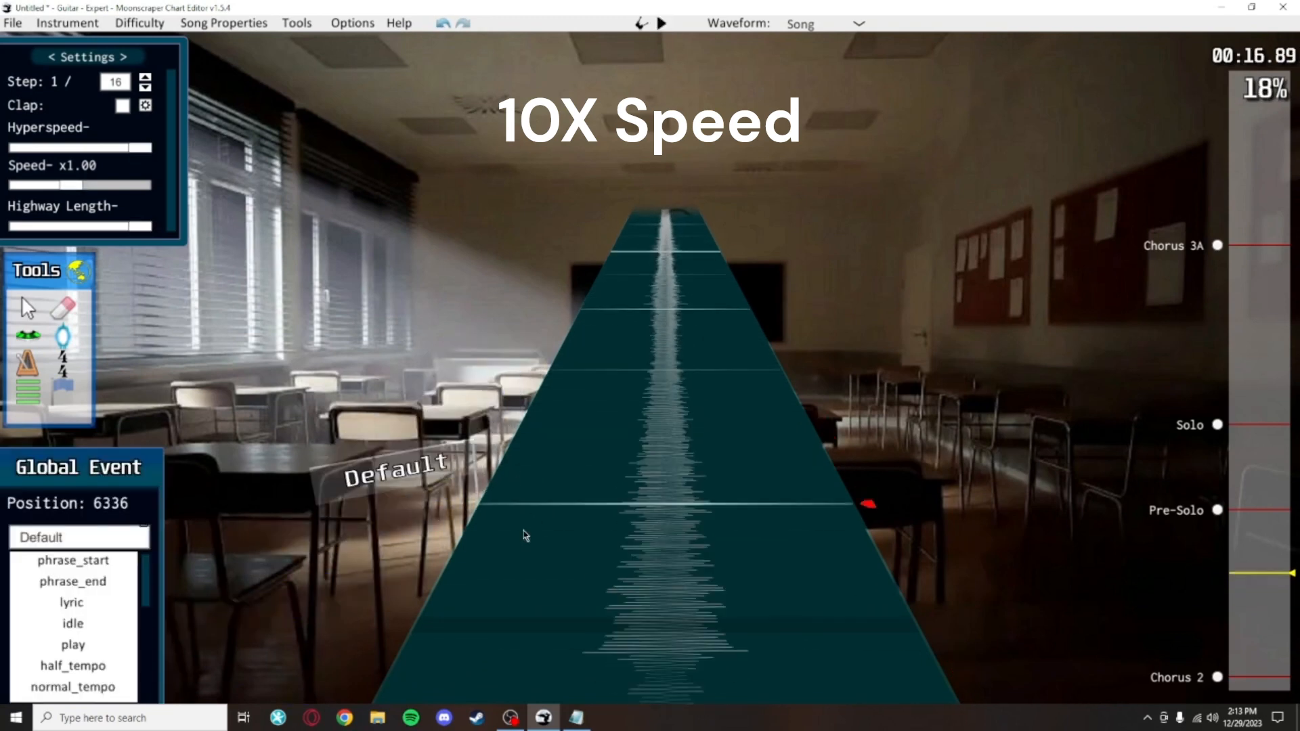
Step: Set the closing Default event of the next line to phrase_end and save the chart
key(space)
key(space)
click(522, 532)
click(109, 582)
key(space)
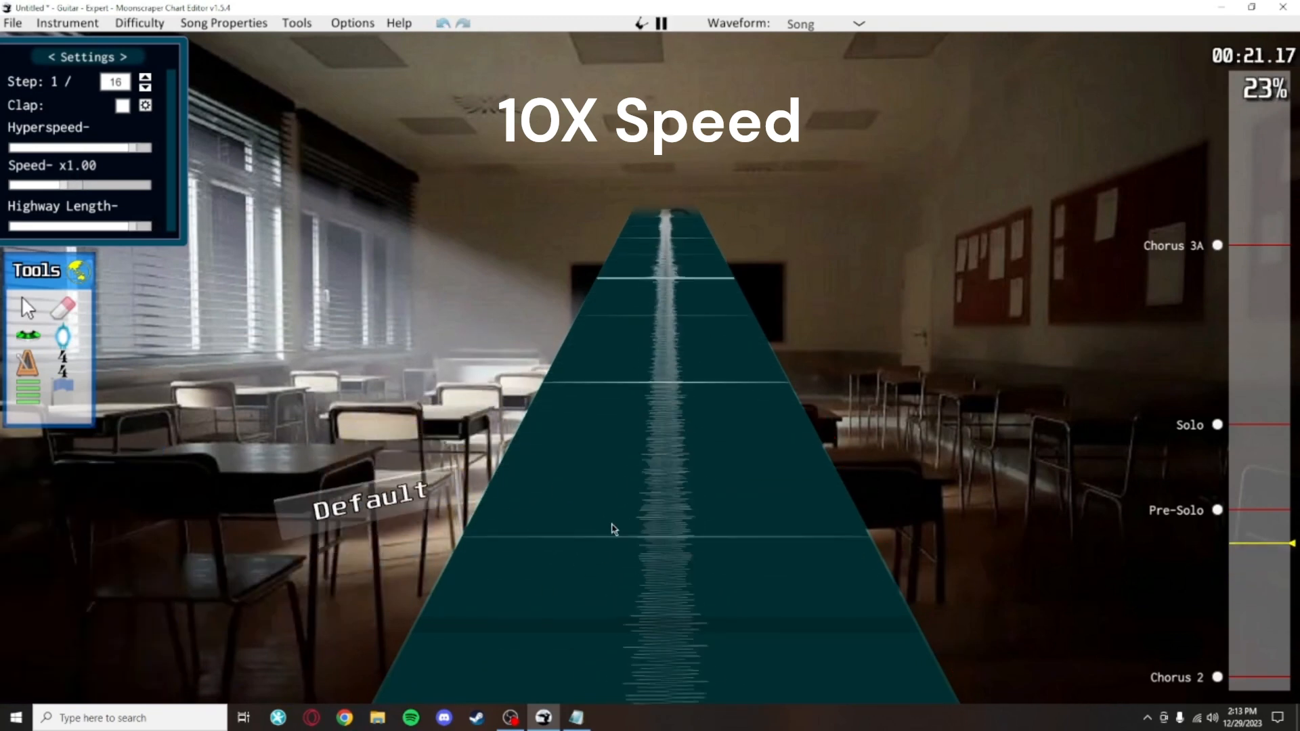
key(space)
click(528, 454)
key(space)
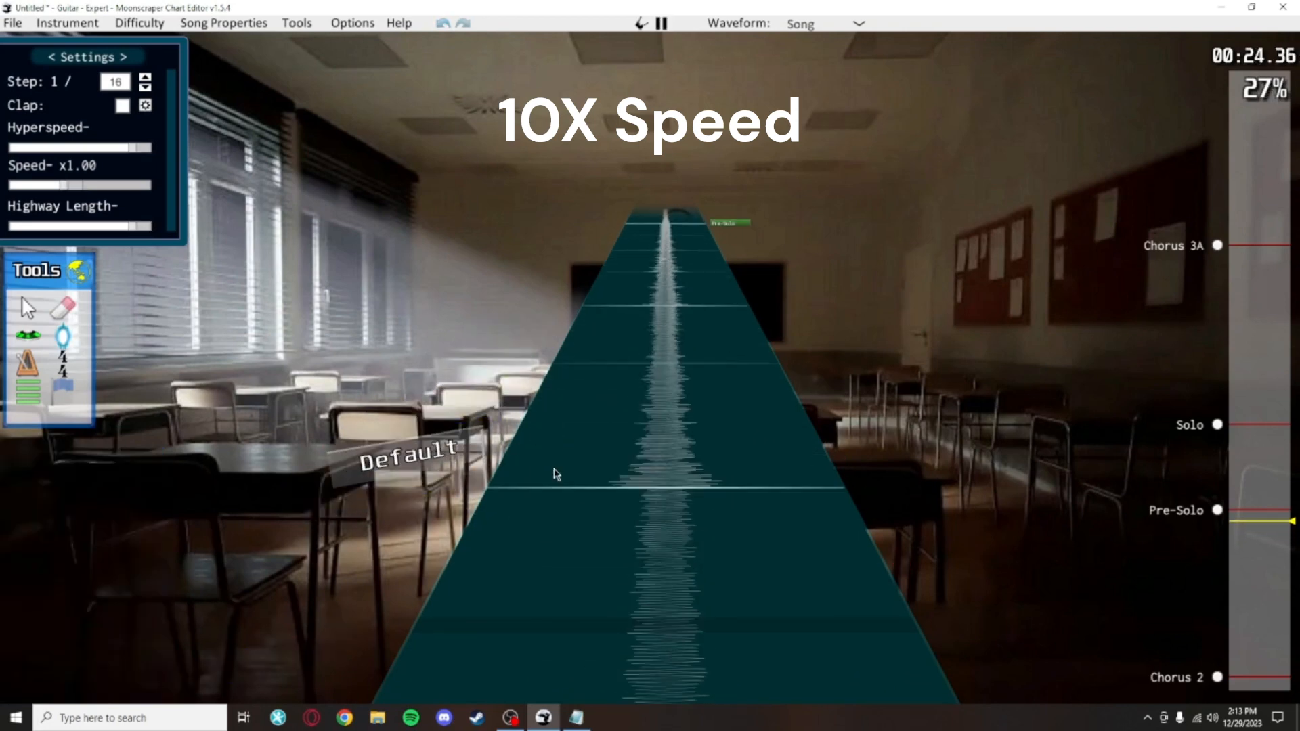
key(space)
click(556, 472)
click(71, 581)
key(ctrl+s)
scroll(672, 545, down, 4)
scroll(672, 546, down, 6)
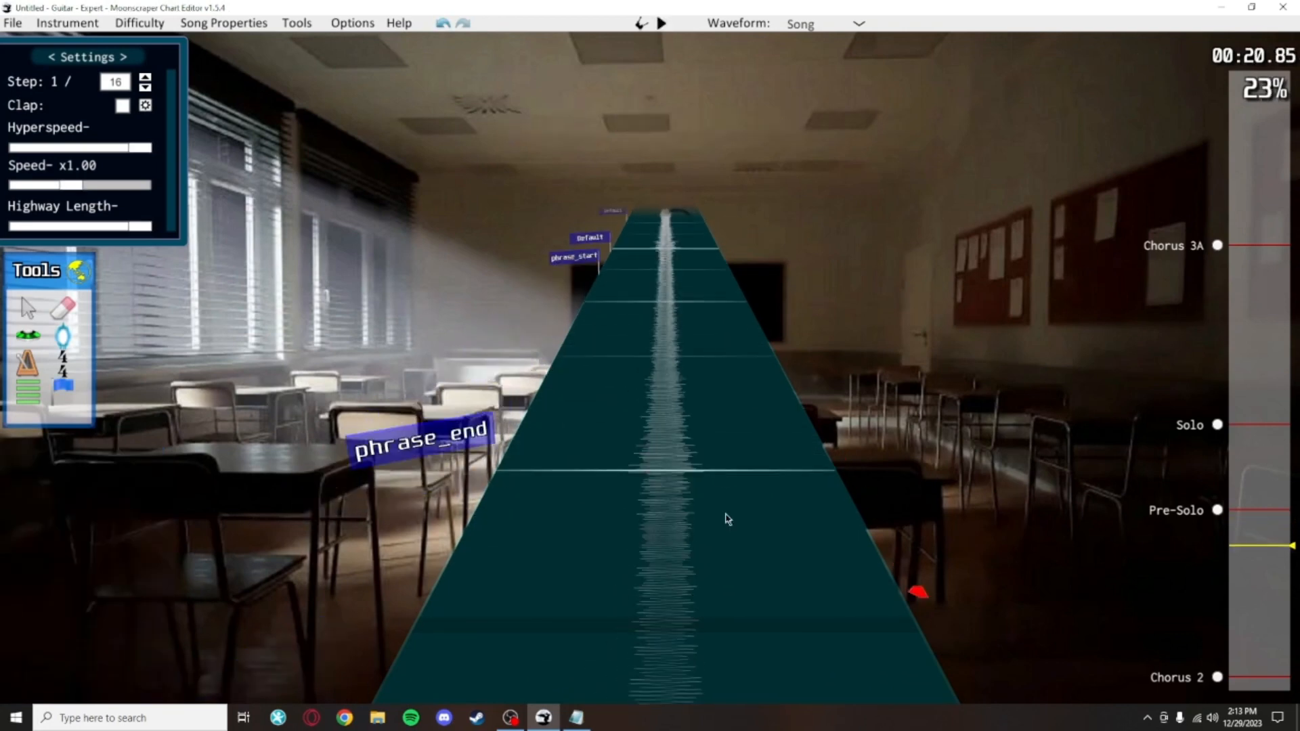
scroll(753, 543, down, 3)
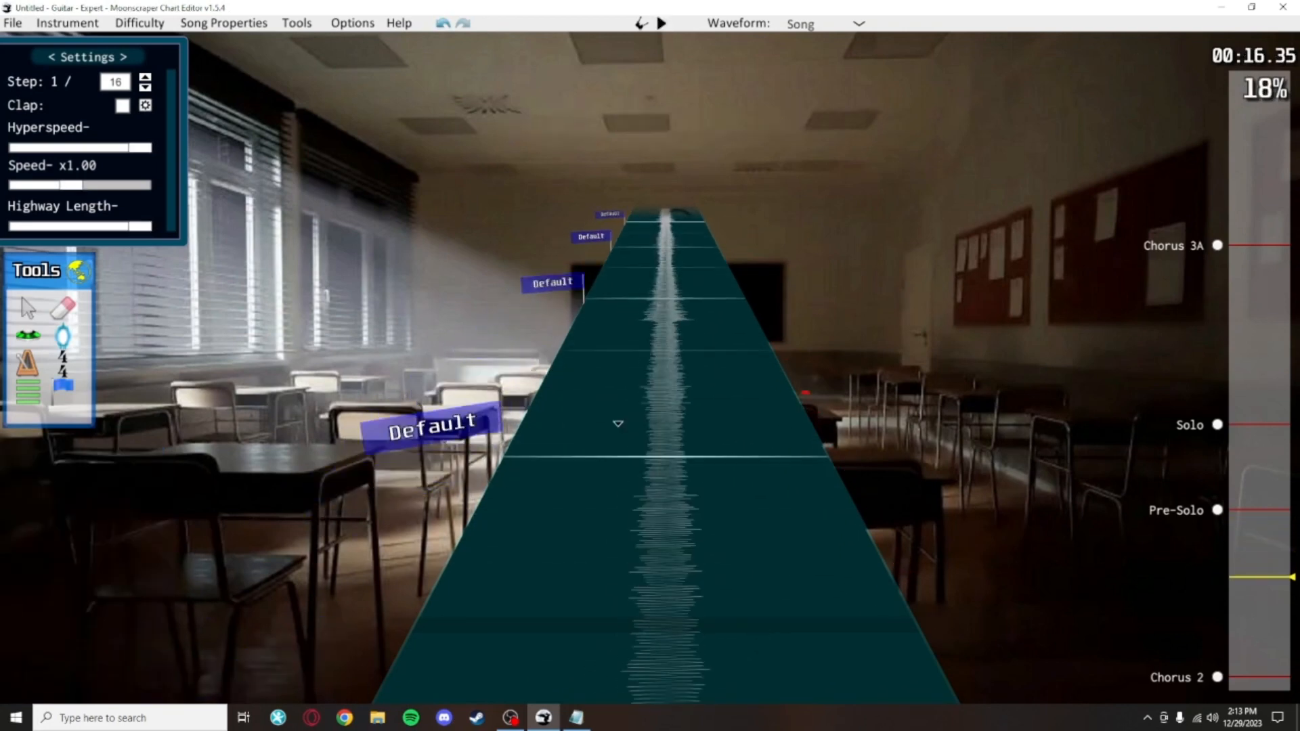
scroll(650, 368, down, 5)
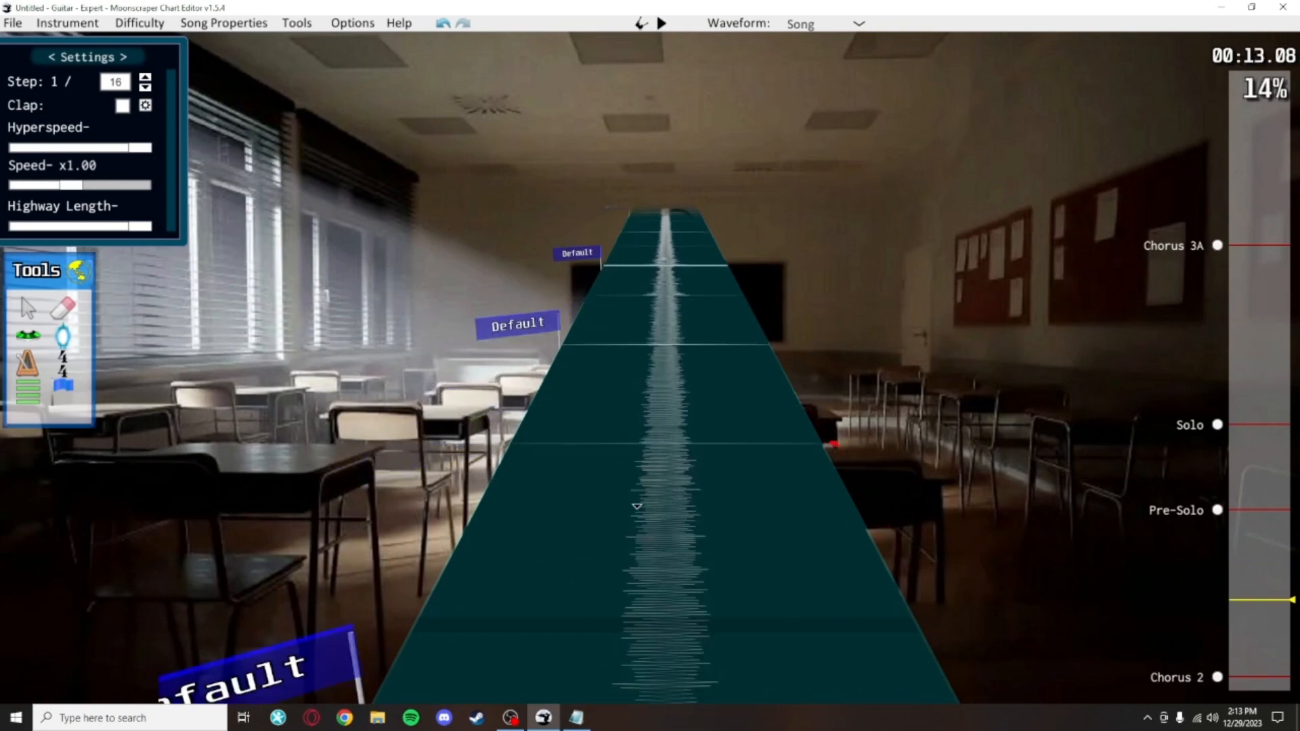
Step: Open the Lyric Adder tool's lyric input page and choose humankind.chart from the Desktop as the chart to modify
scroll(725, 570, down, 4)
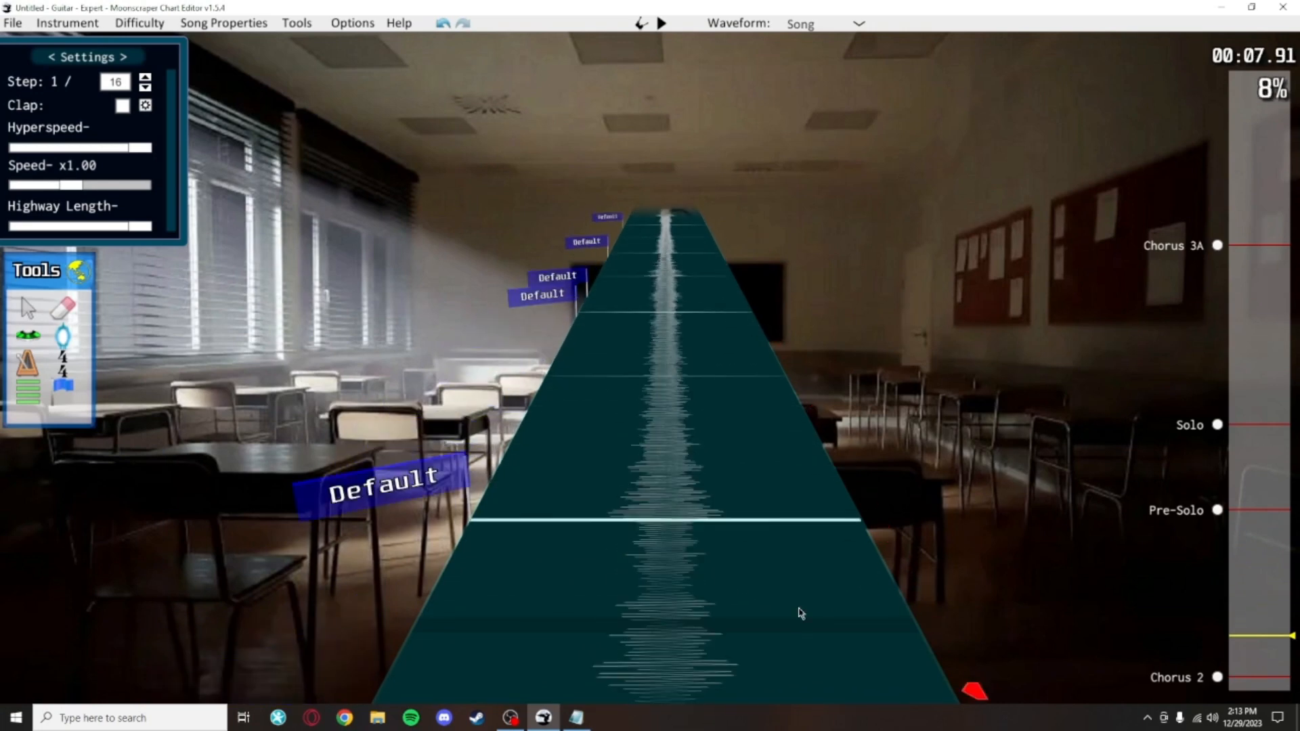
scroll(711, 566, up, 2)
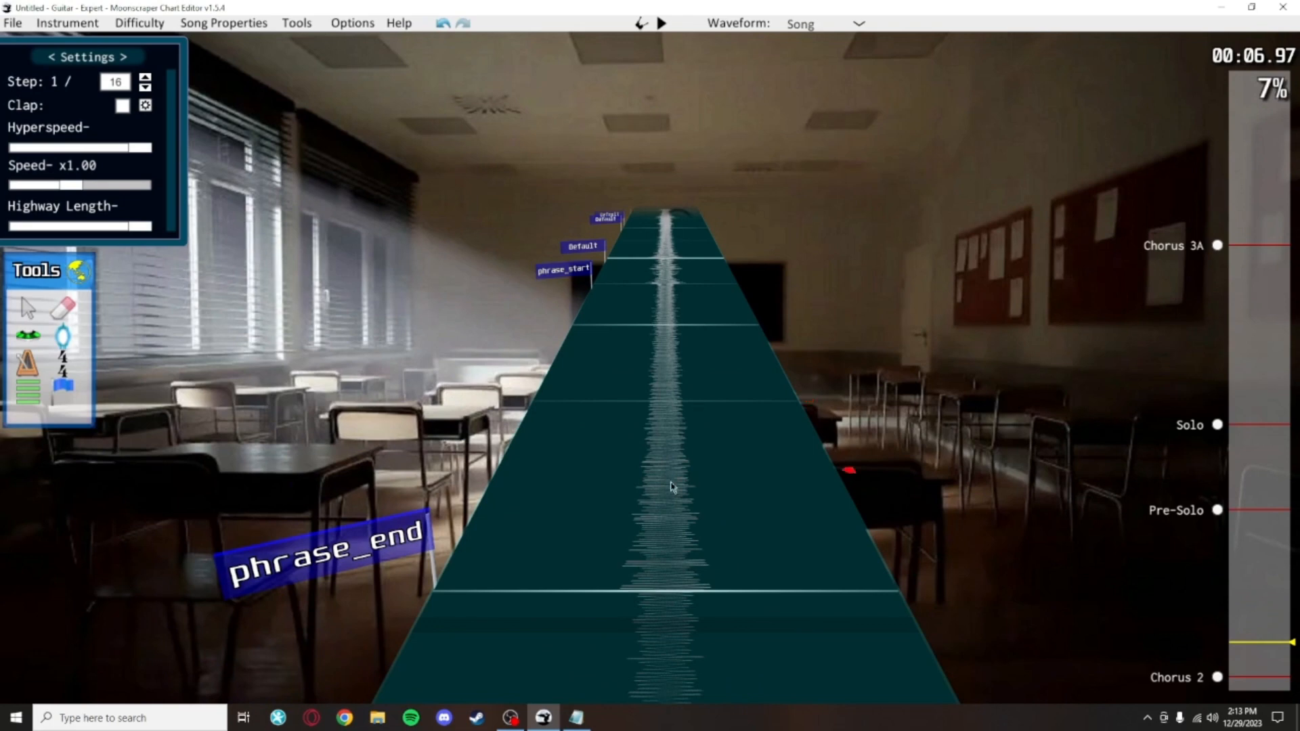
scroll(672, 486, down, 5)
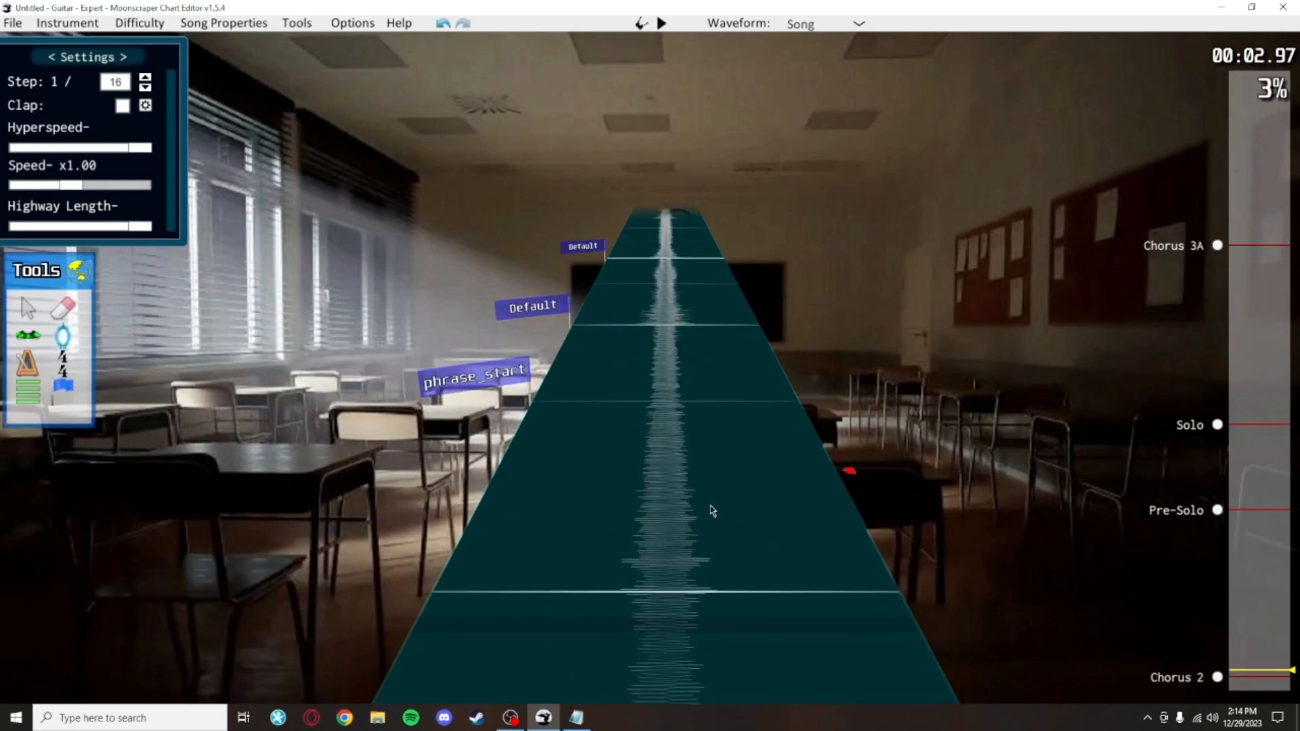
click(111, 717)
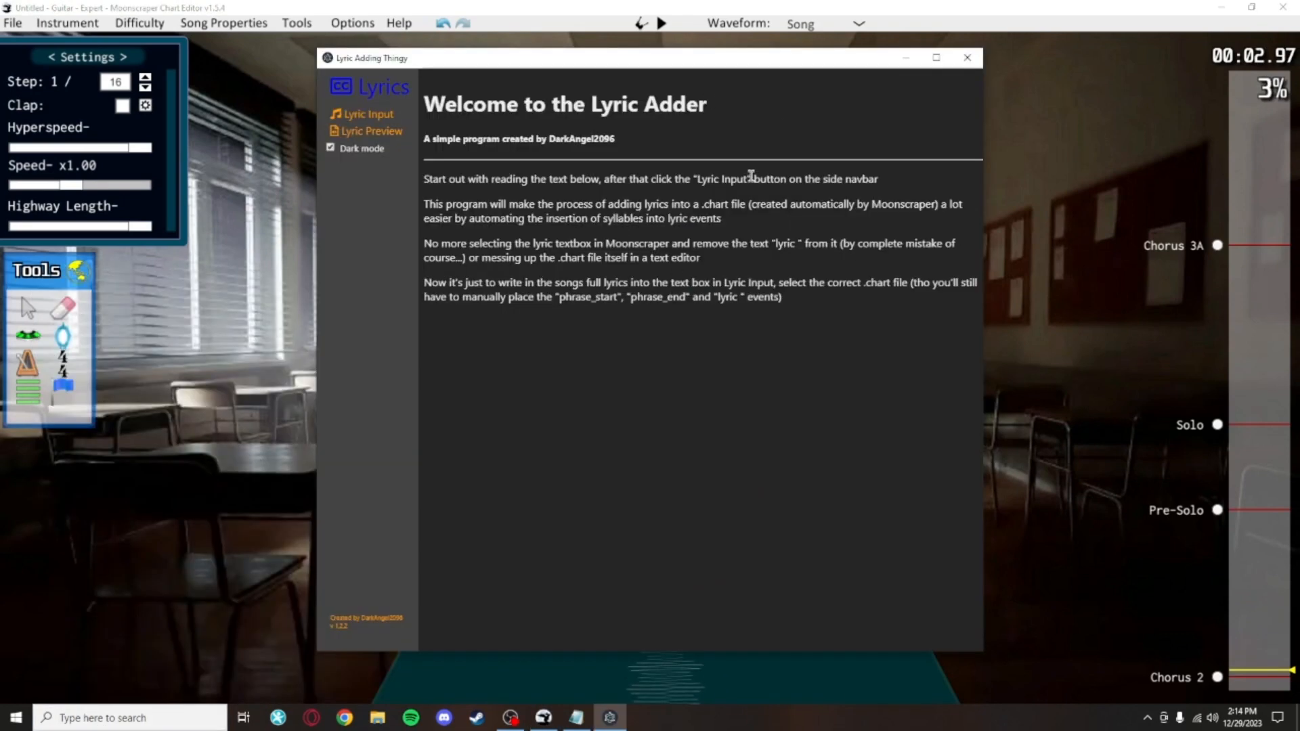
click(393, 114)
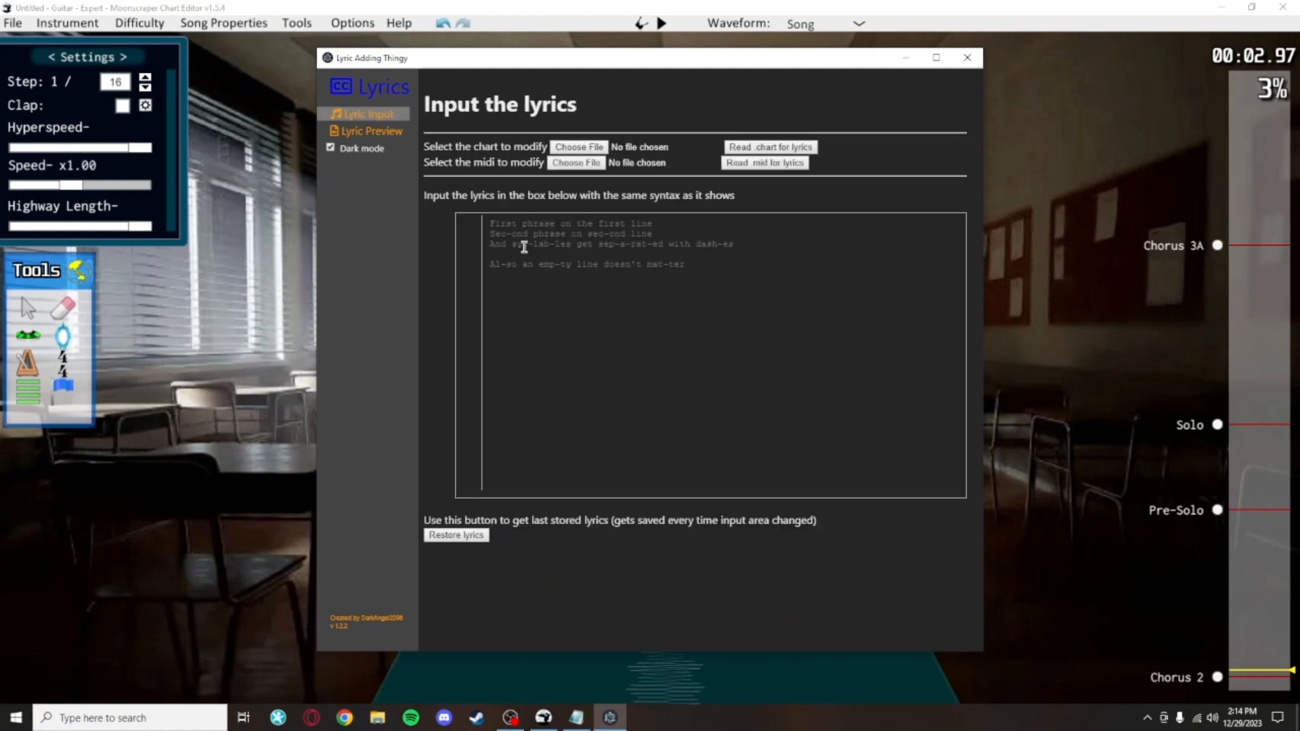
click(599, 148)
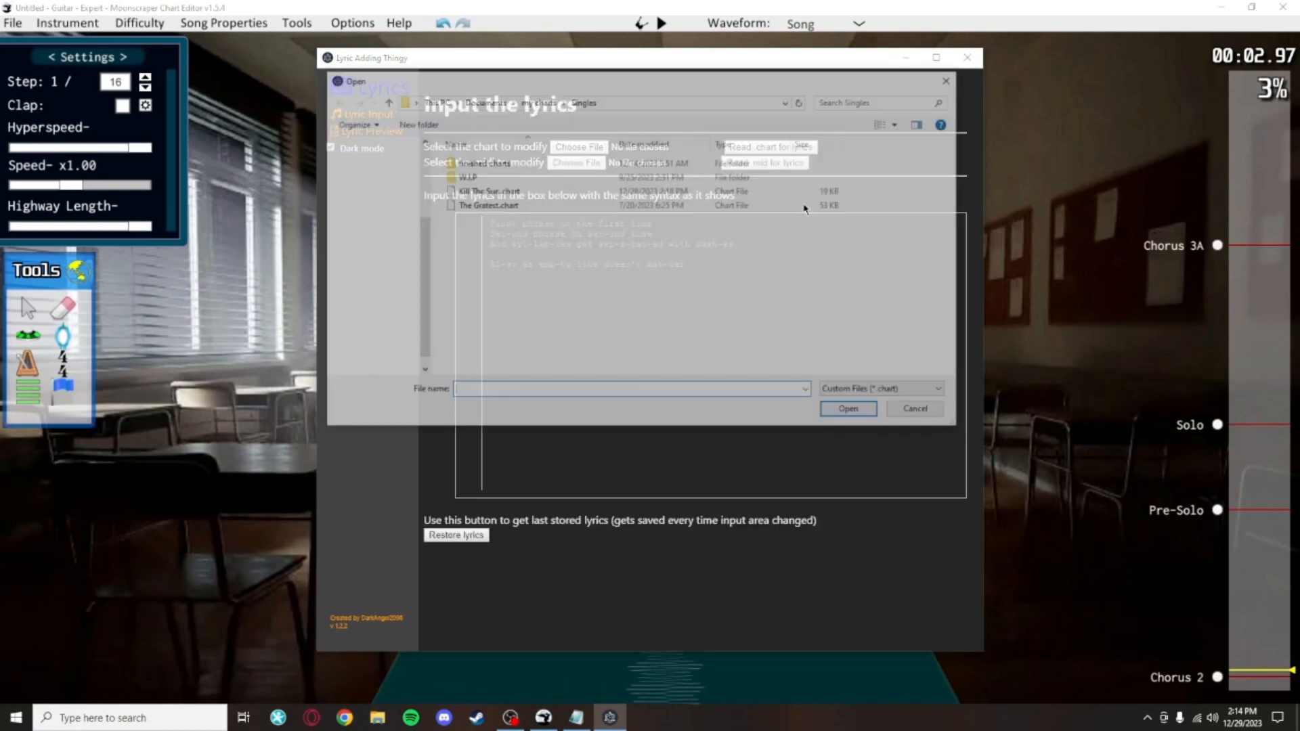
click(392, 234)
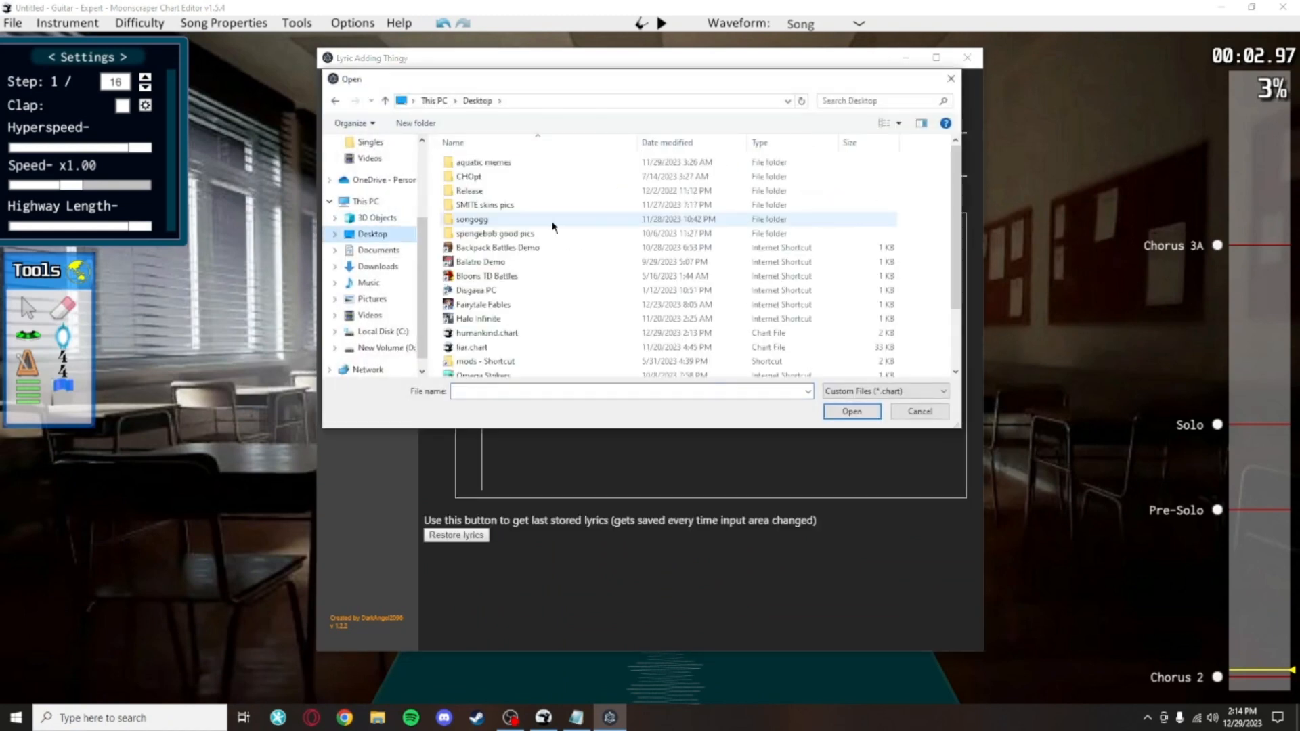
scroll(528, 225, down, 2)
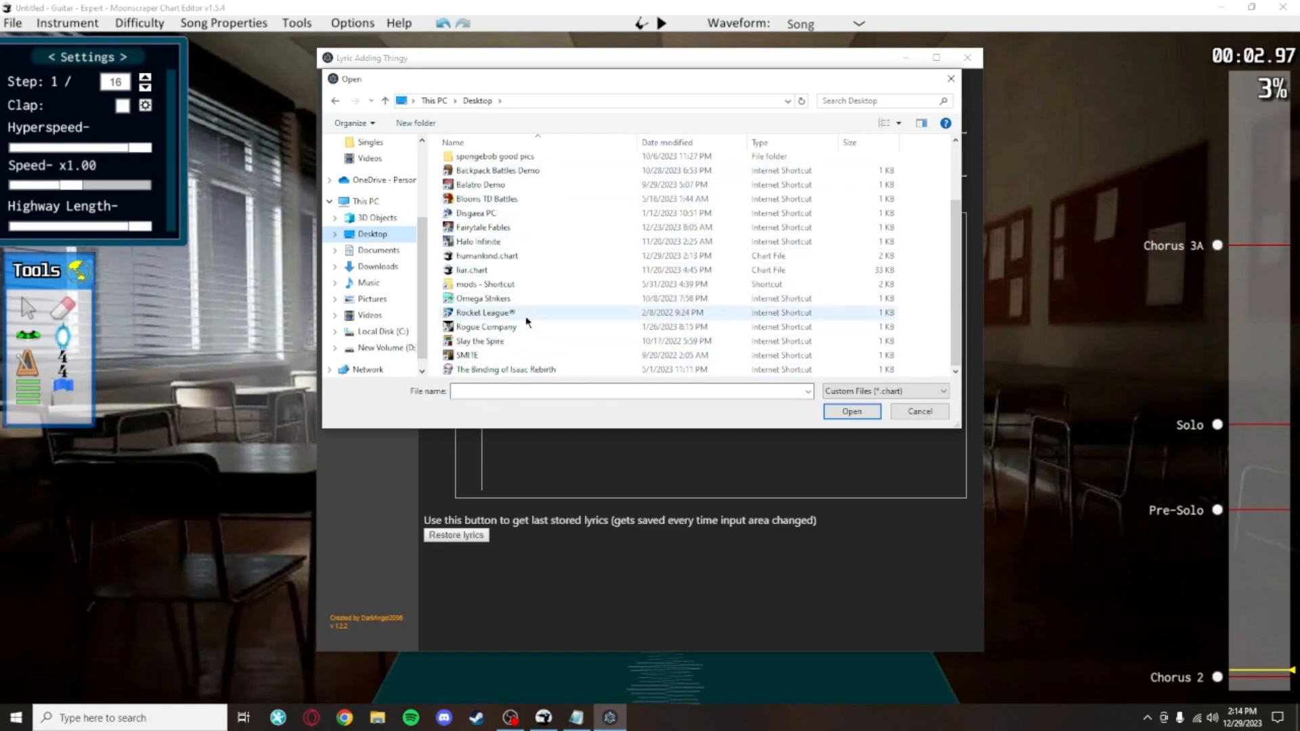
scroll(516, 284, up, 1)
click(511, 288)
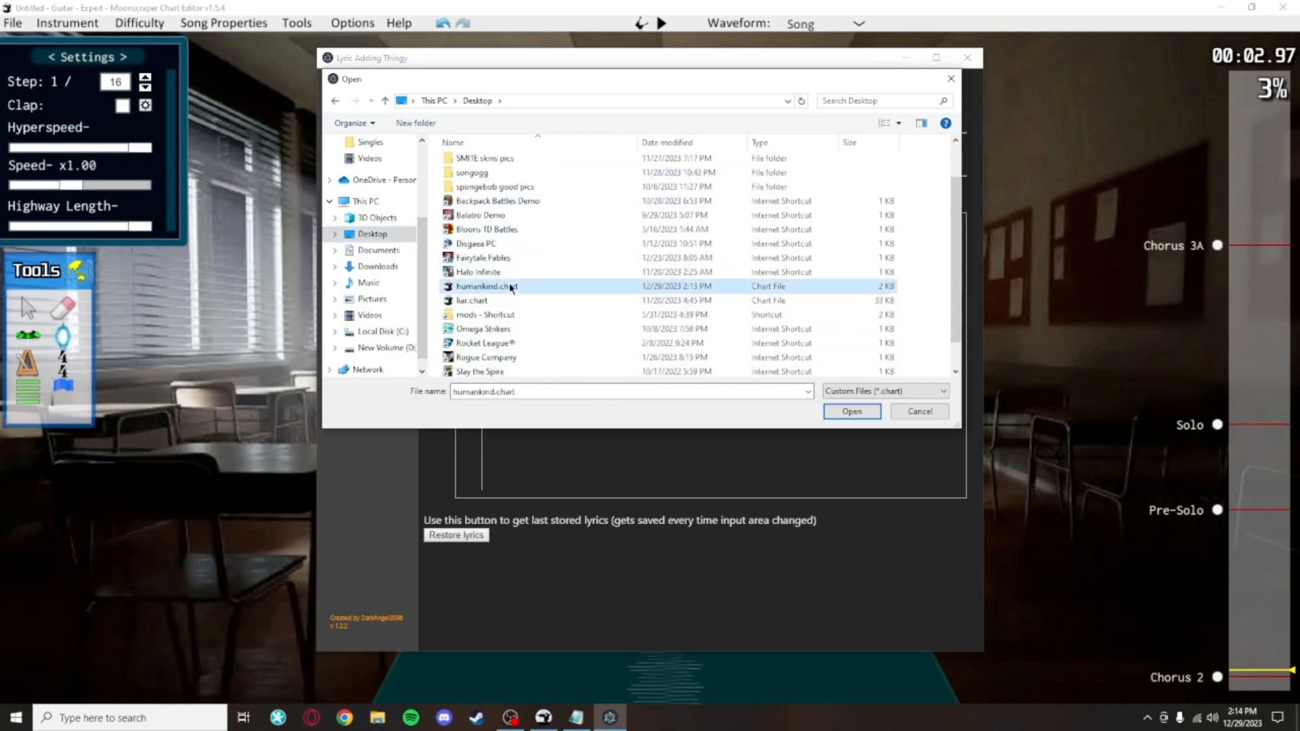
click(843, 411)
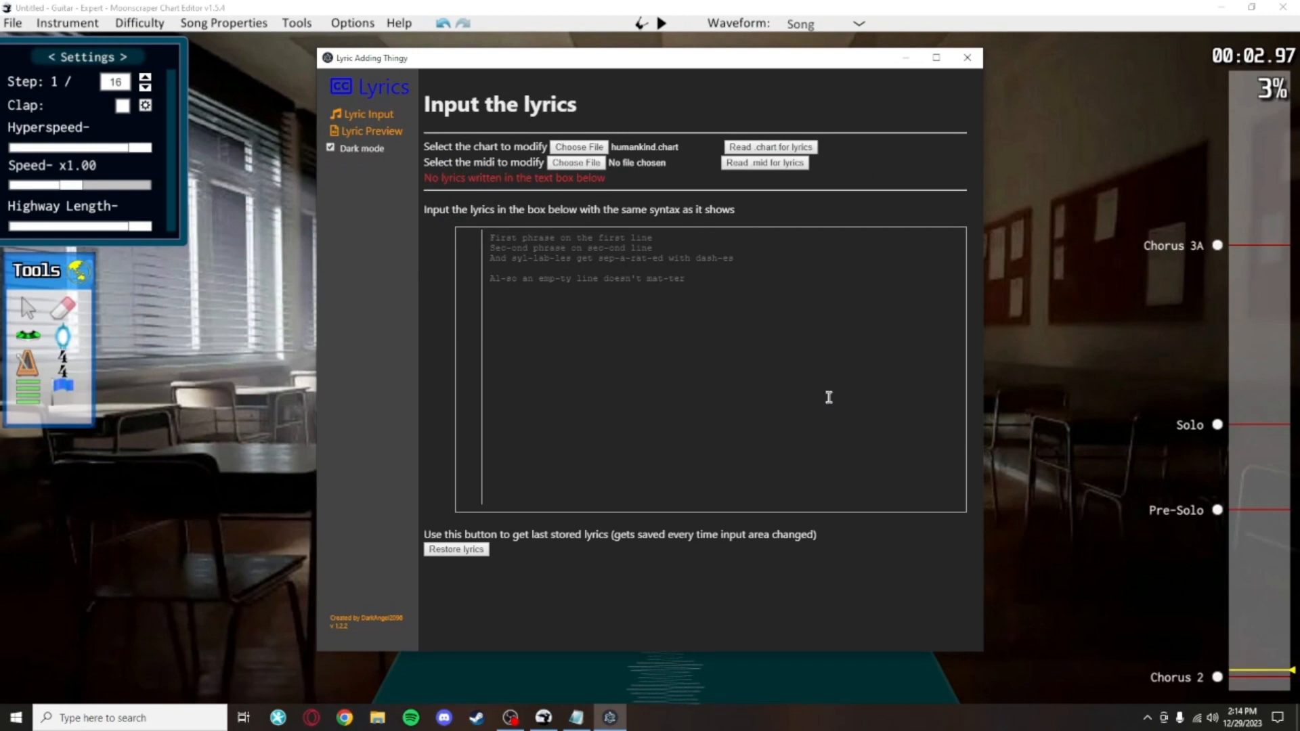
Step: Copy the hyphenated humankind lyrics from Notepad and paste them into the lyric input box
click(584, 722)
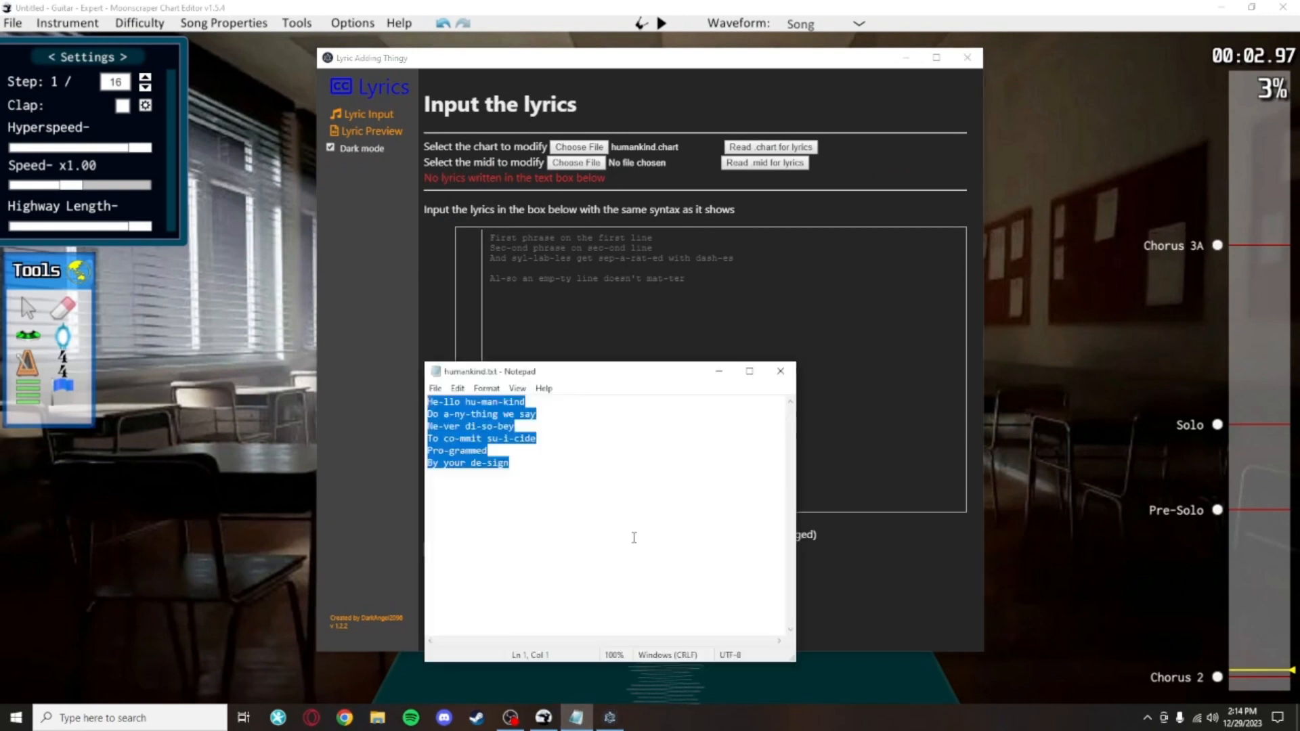
drag(634, 538, 417, 413)
click(766, 333)
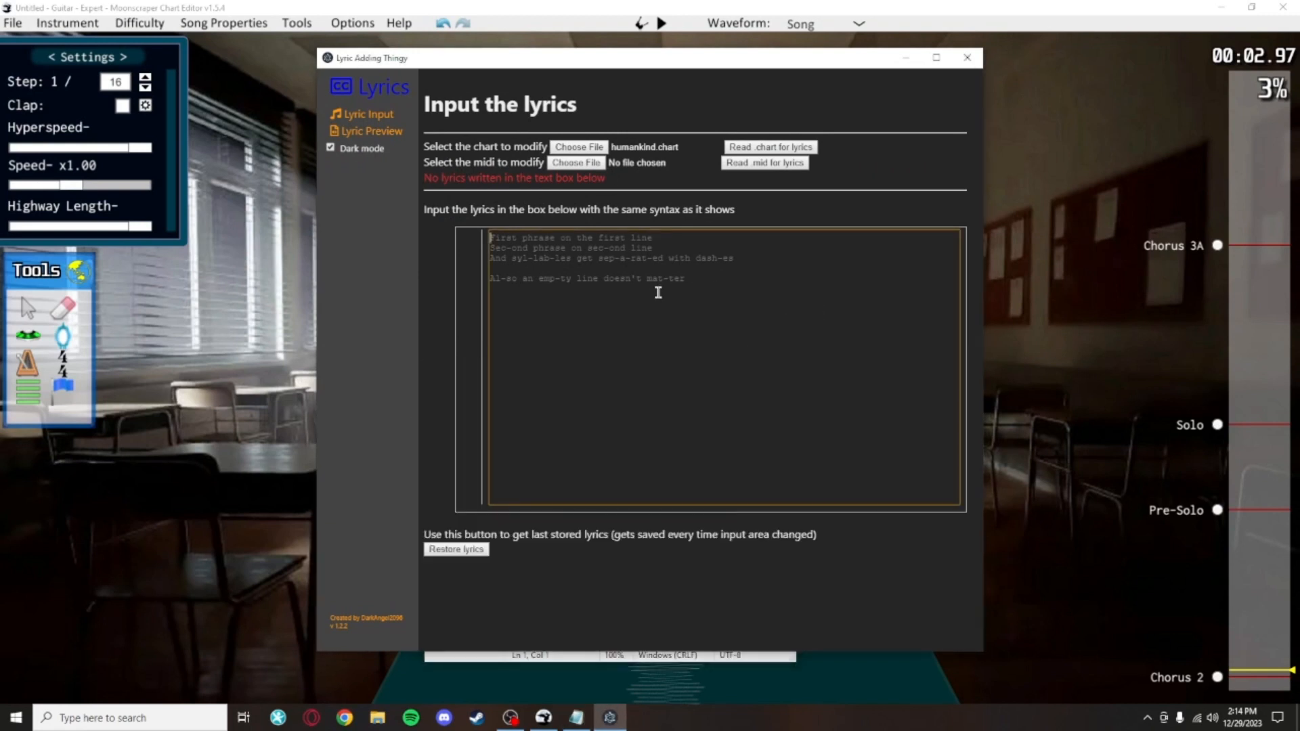
text(He-llo hu-man-kind Do a-ny-thing we say Ne-ver di-so-bey To co-mmit su-i-cide Pro-grammed By your de-sign)
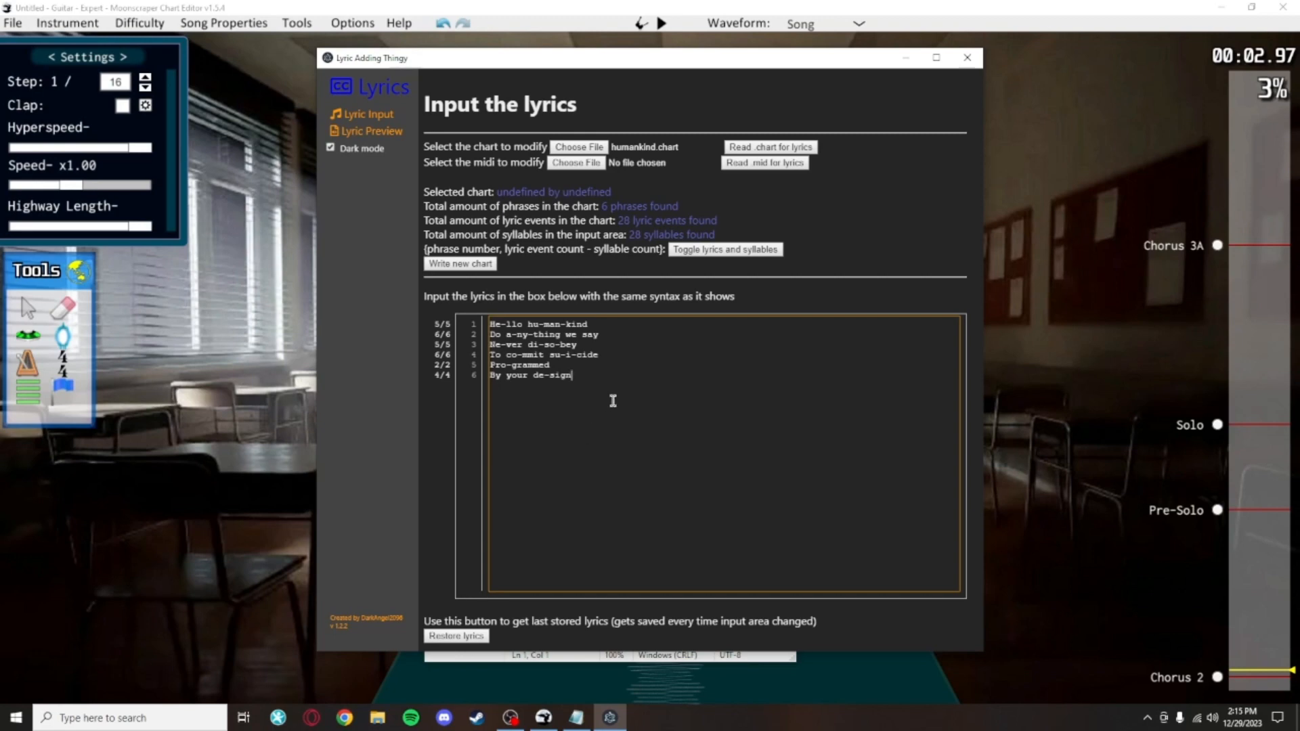
Step: Return to the chart editor and scroll through the phrase and lyric events from the song's start
click(1072, 352)
scroll(780, 444, up, 12)
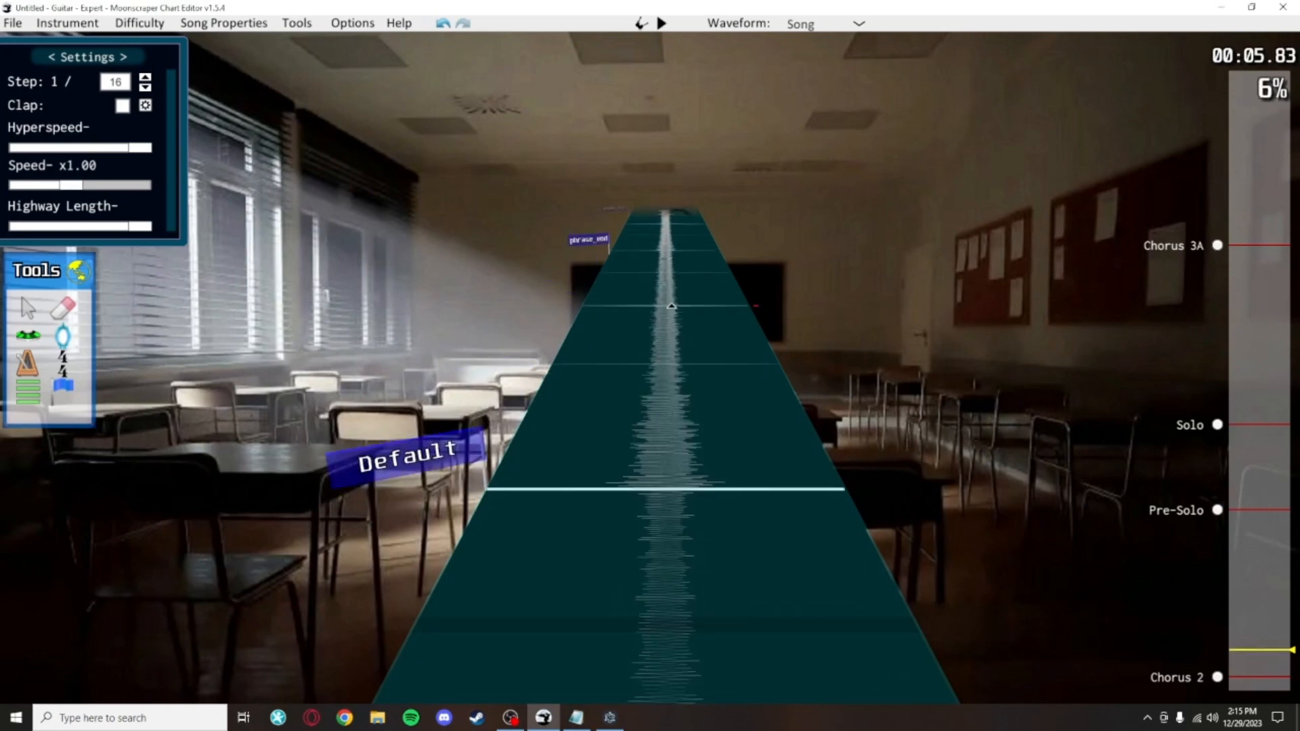
click(612, 719)
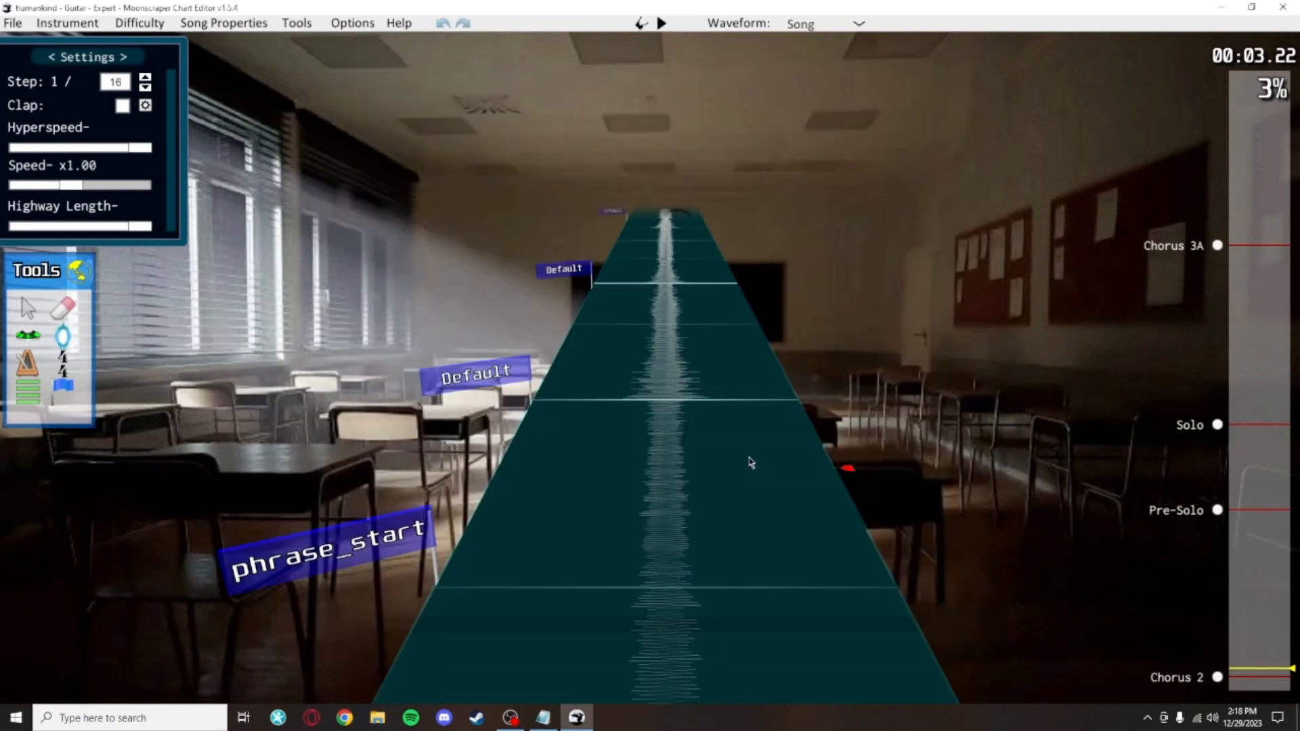
scroll(720, 619, down, 3)
scroll(714, 445, up, 3)
scroll(714, 445, up, 8)
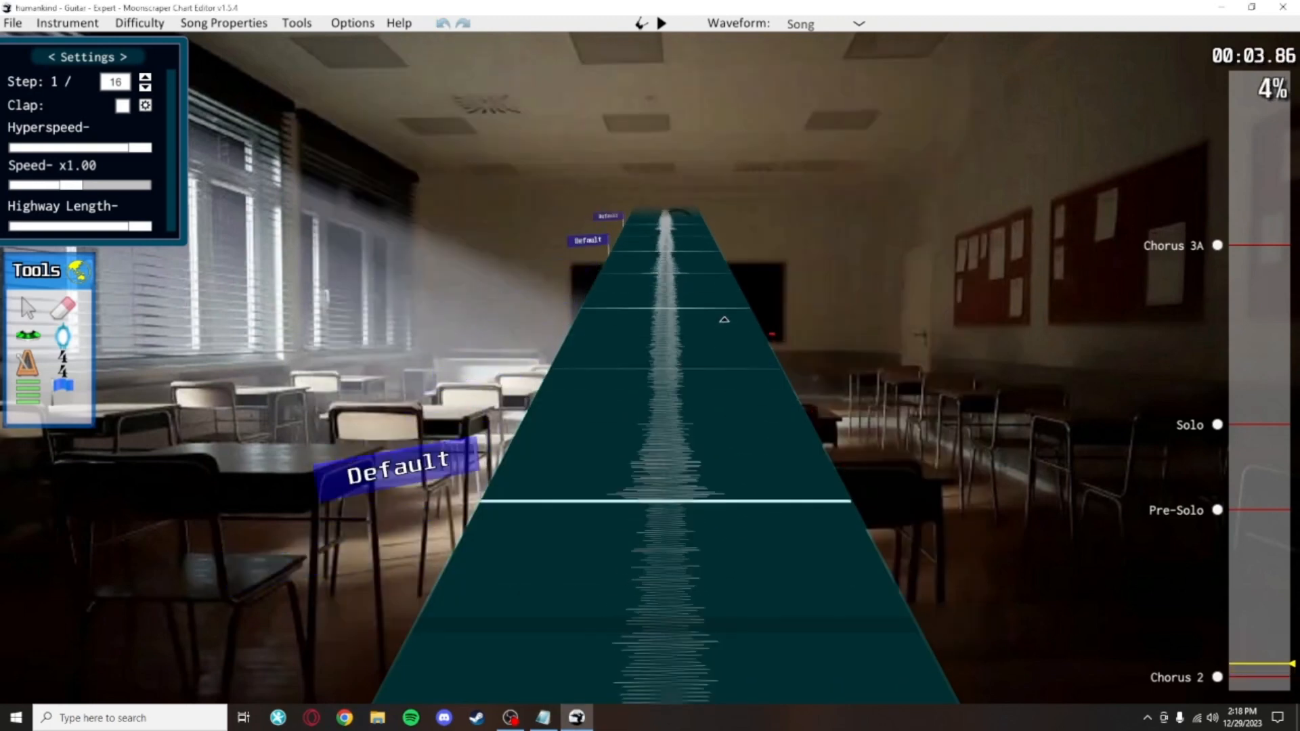
scroll(731, 315, up, 4)
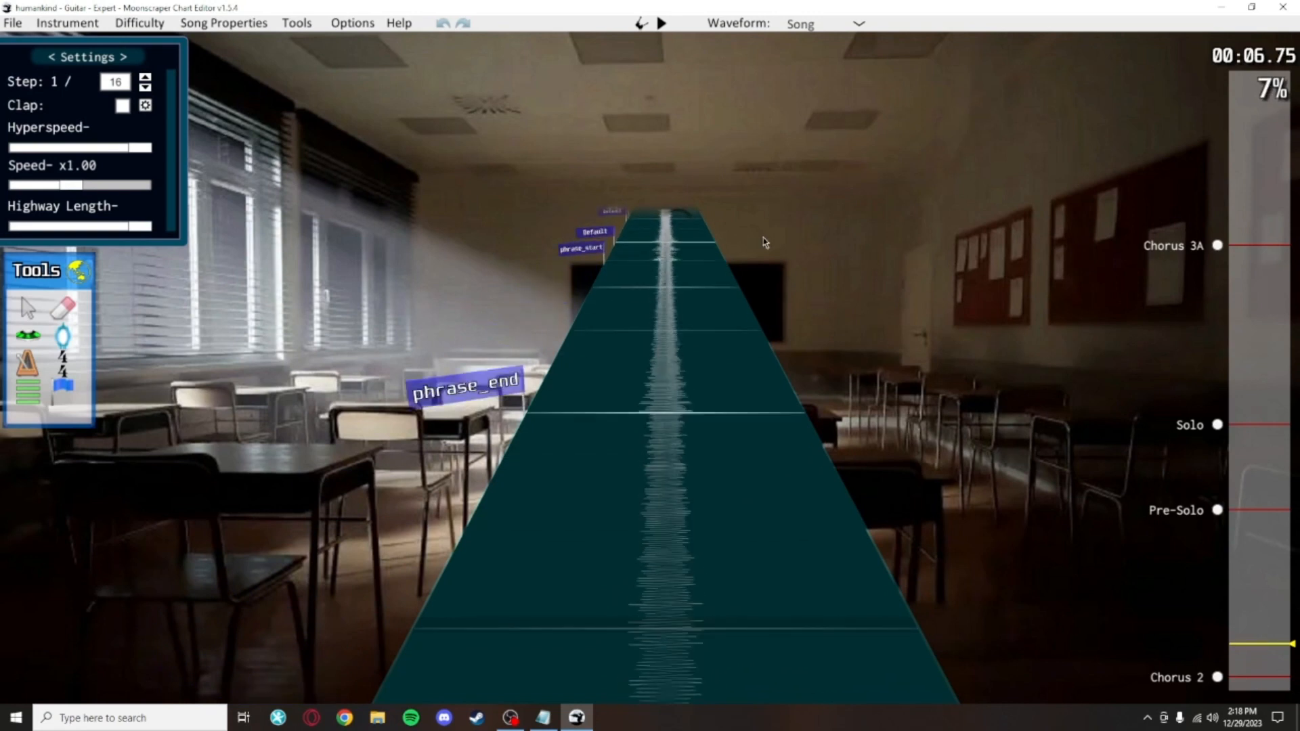
scroll(758, 305, up, 12)
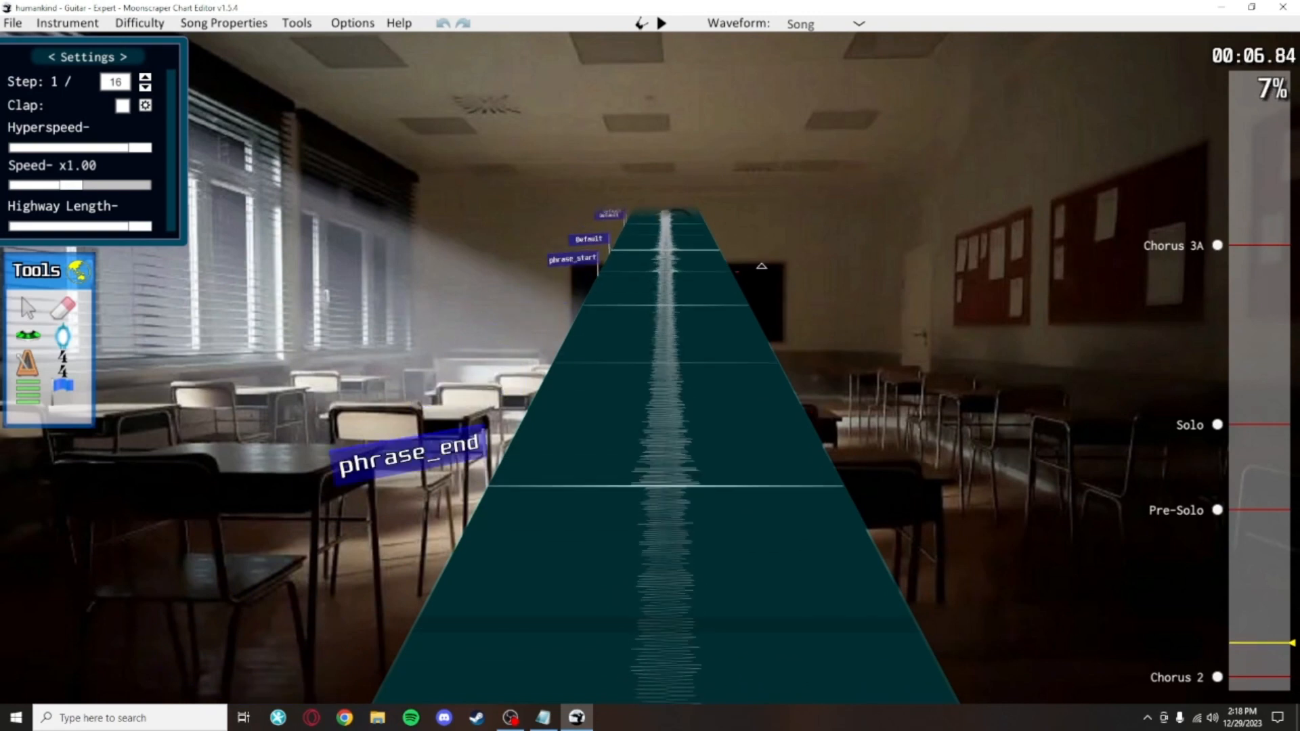
scroll(662, 591, up, 15)
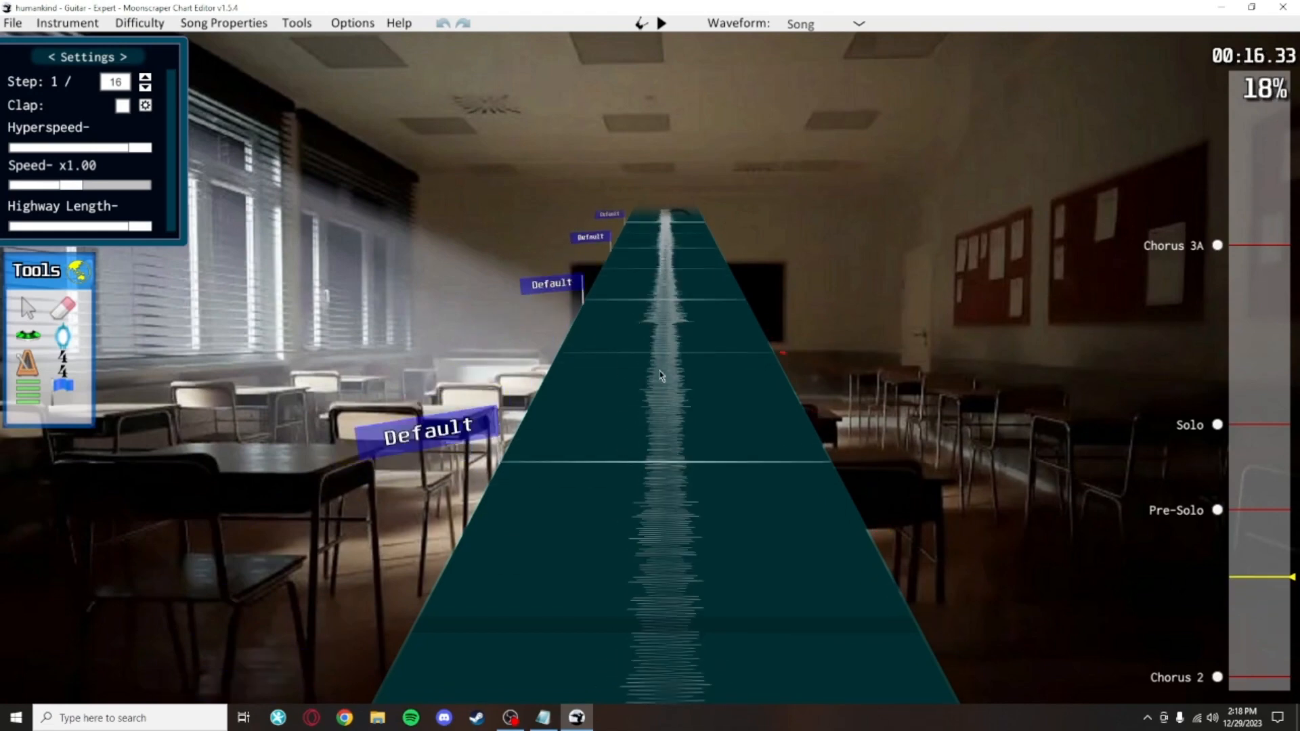
scroll(661, 376, up, 12)
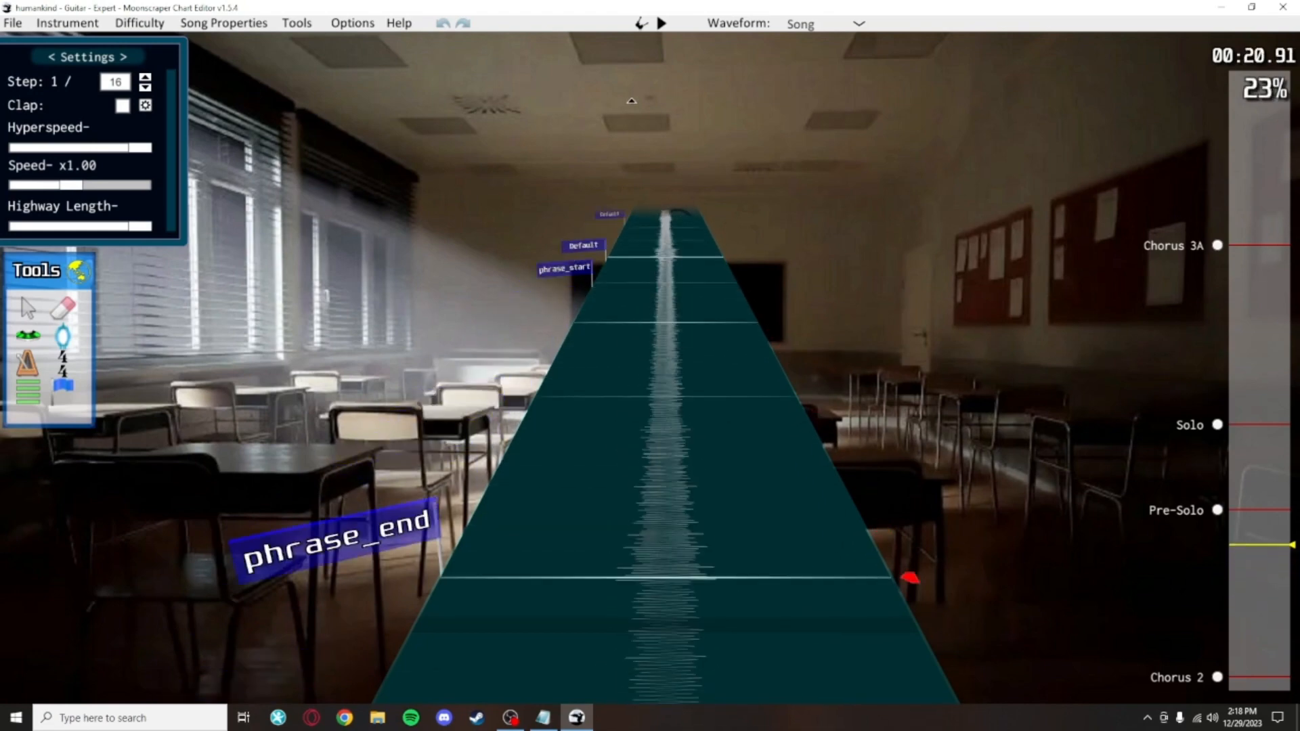
scroll(616, 435, up, 11)
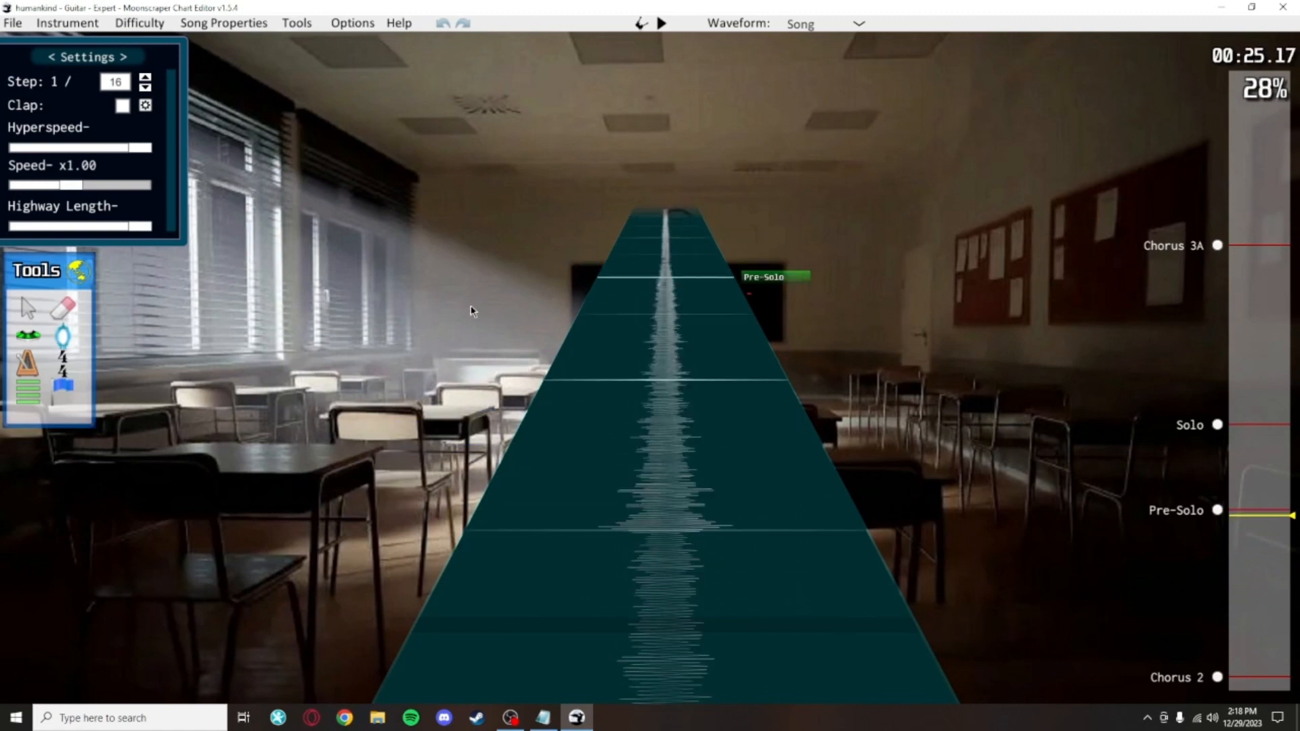
Step: Jump between the Chorus 2 and Chorus 3A sections and briefly play the song at Chorus 3A
key(Home)
drag(473, 310, 405, 494)
scroll(592, 628, up, 20)
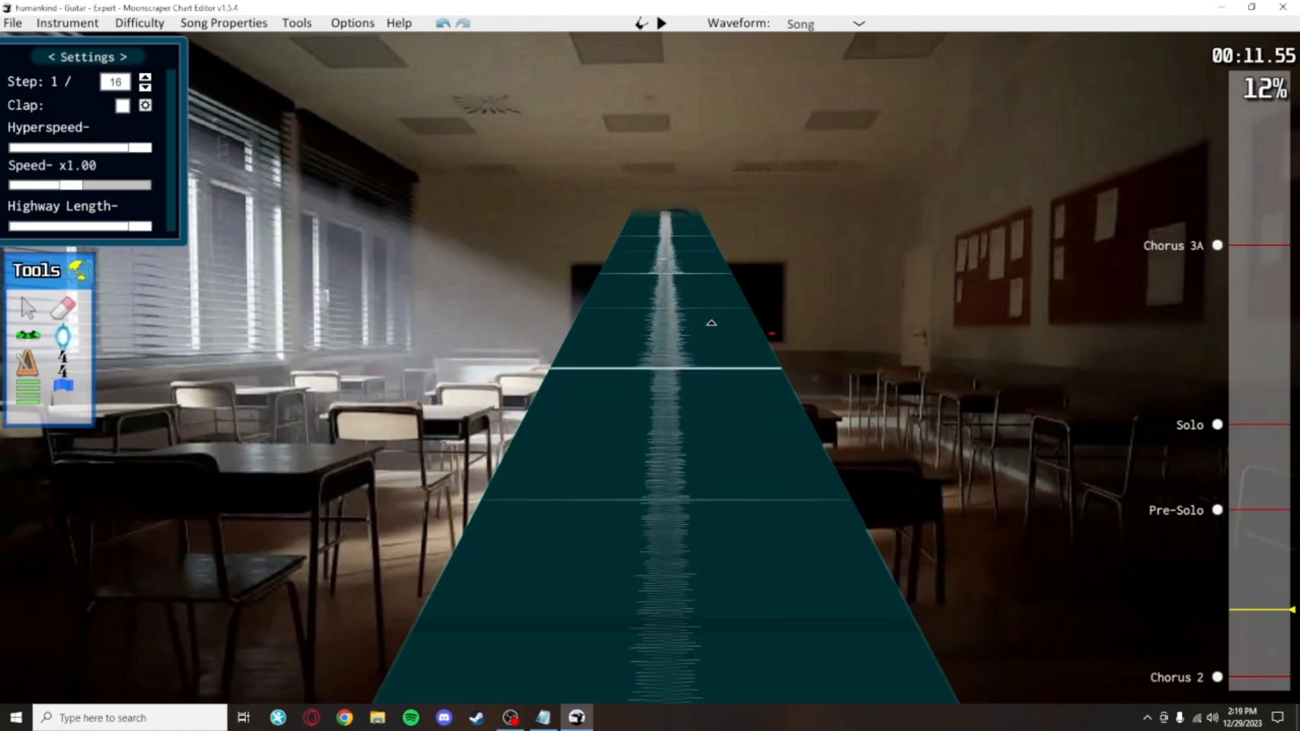
scroll(711, 323, up, 3)
key(End)
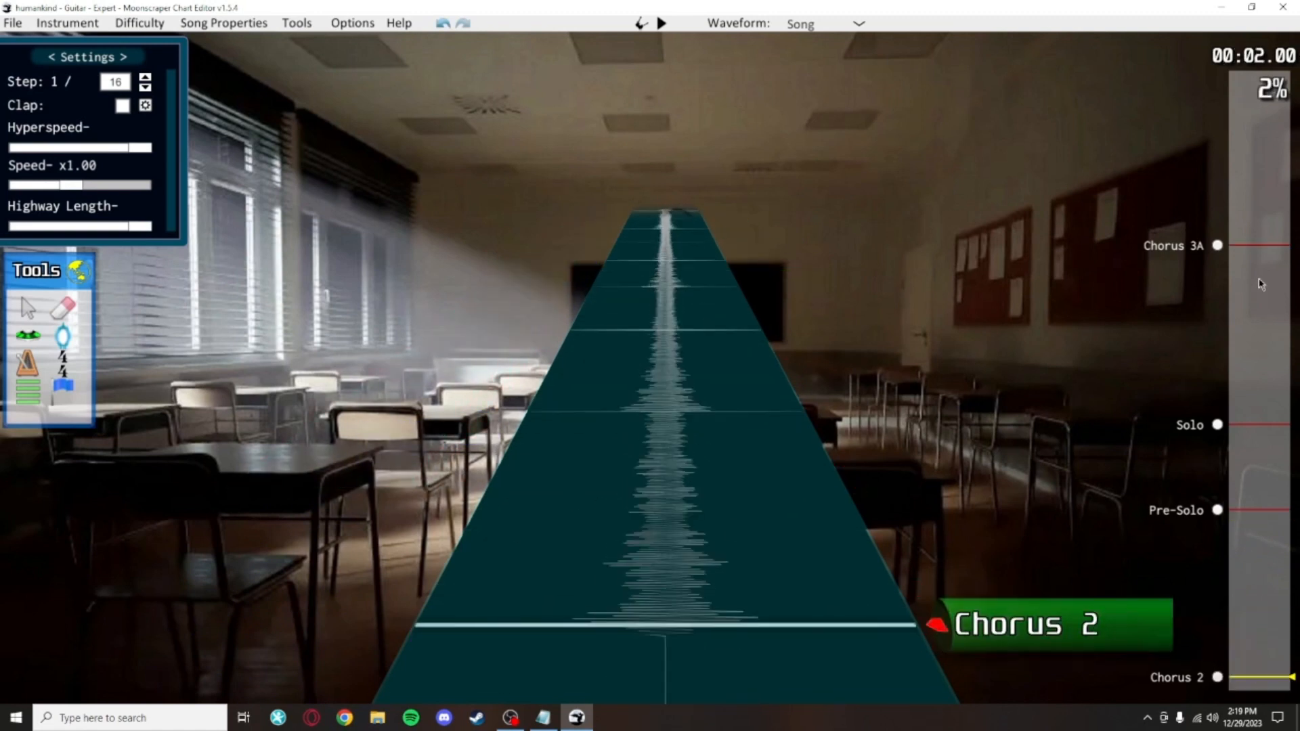
click(1218, 247)
scroll(705, 310, up, 16)
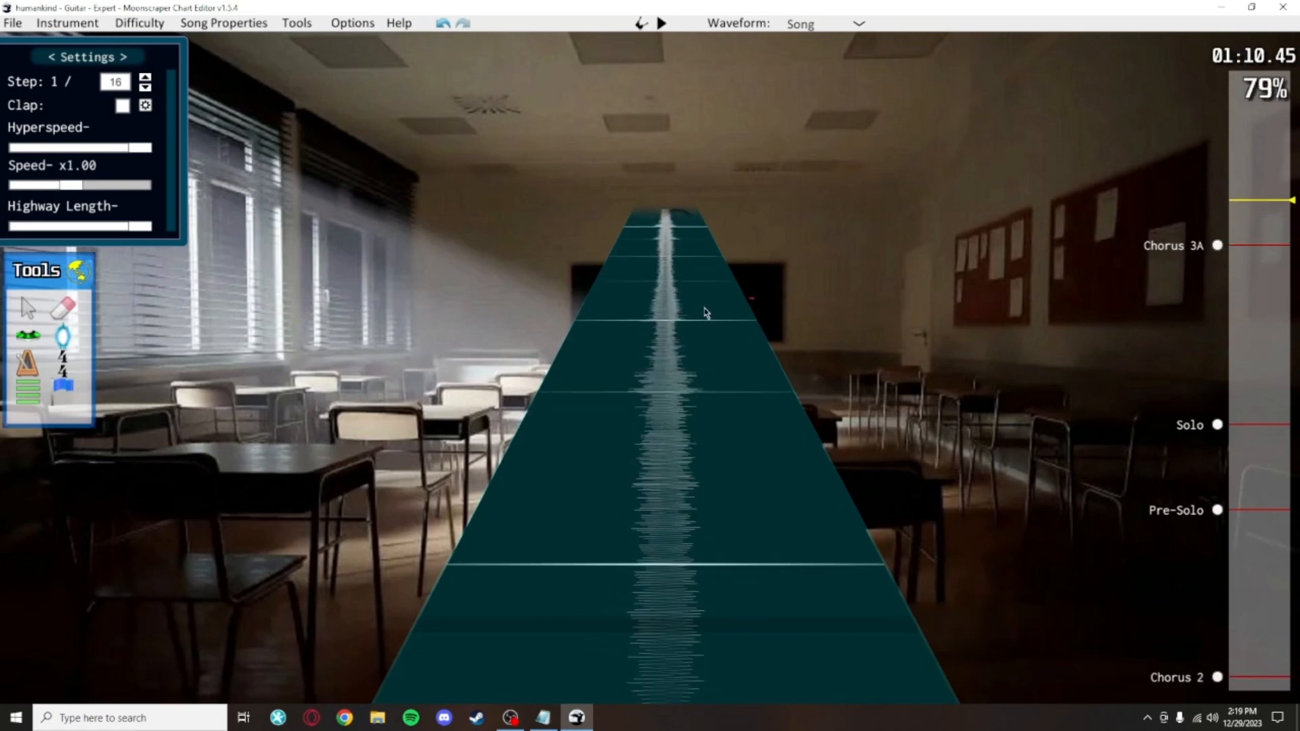
key(space)
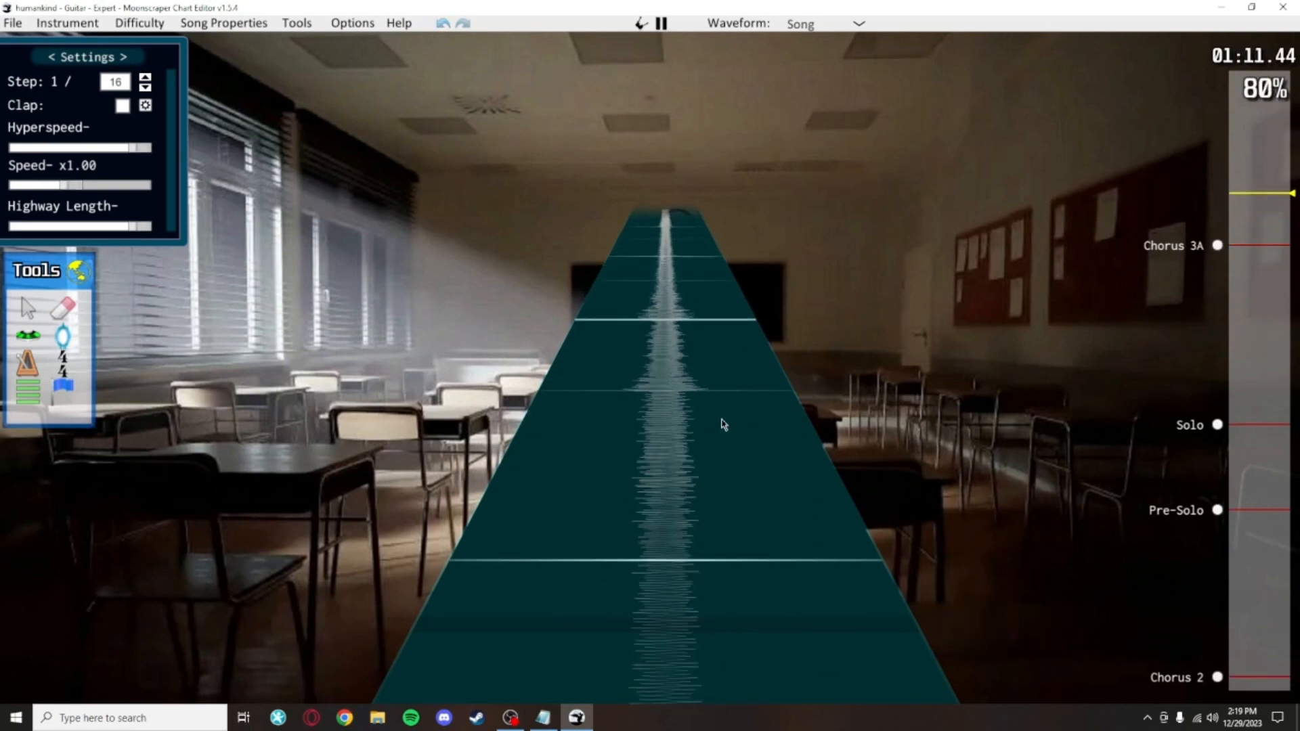
key(space)
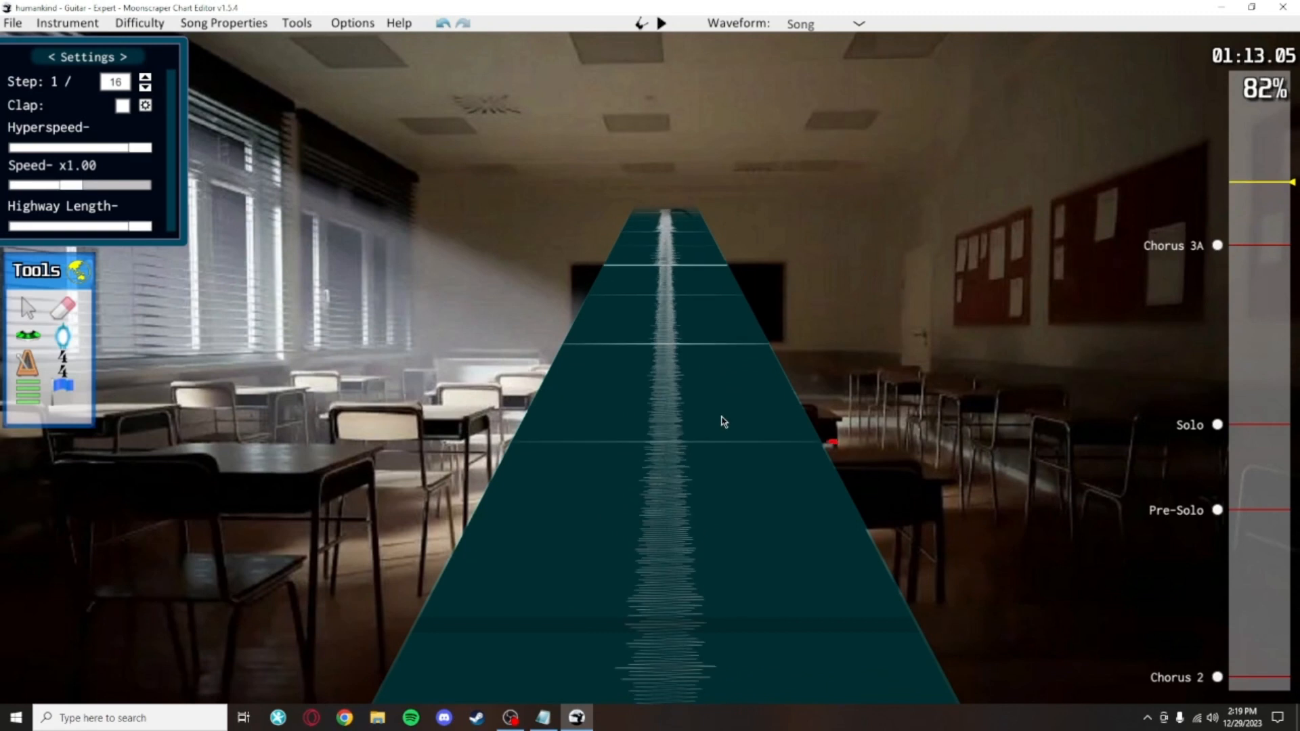
click(1248, 666)
scroll(783, 427, up, 9)
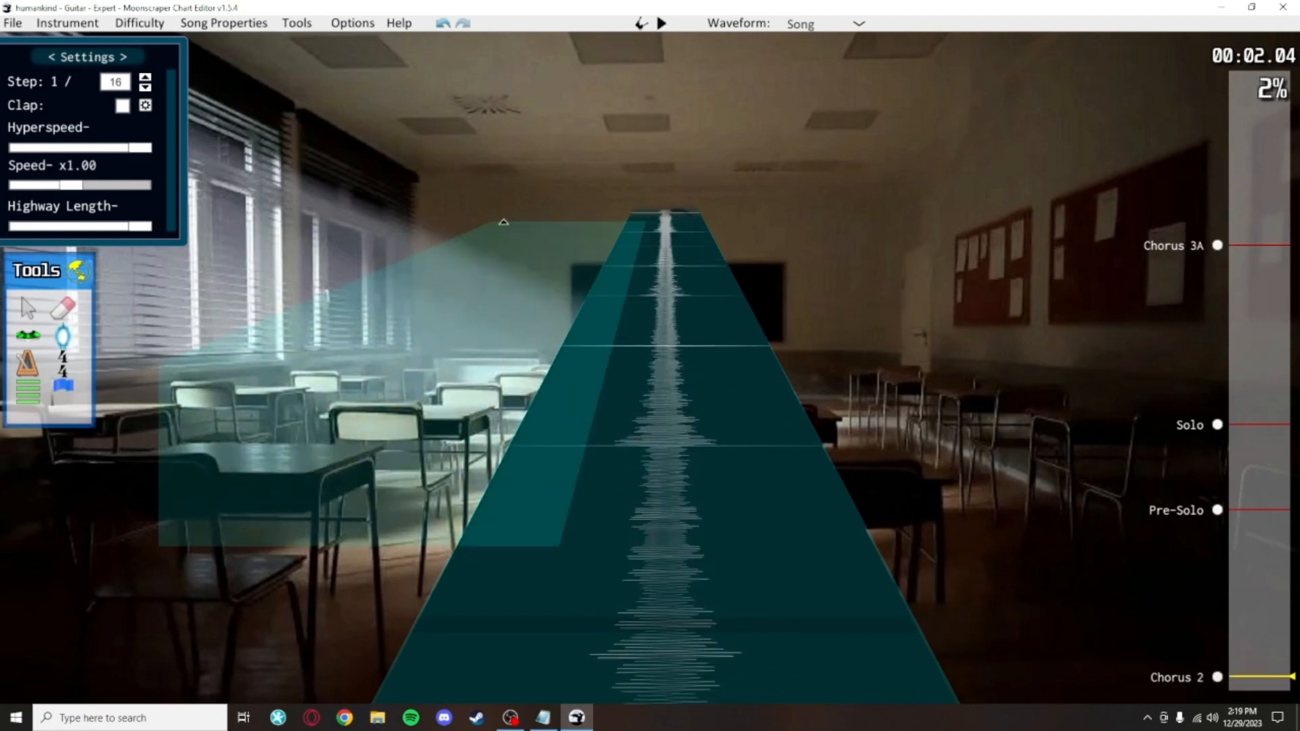
drag(509, 66, 514, 67)
click(1218, 248)
scroll(470, 284, up, 10)
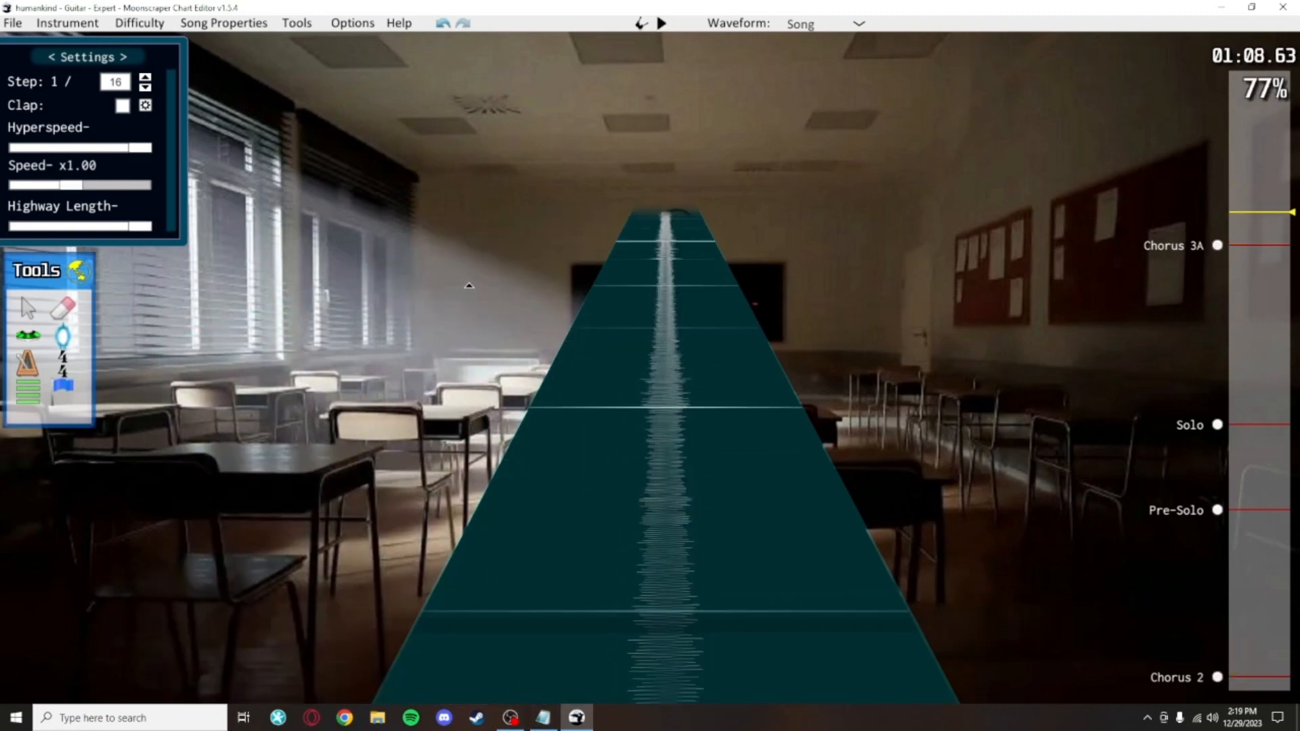
click(1217, 677)
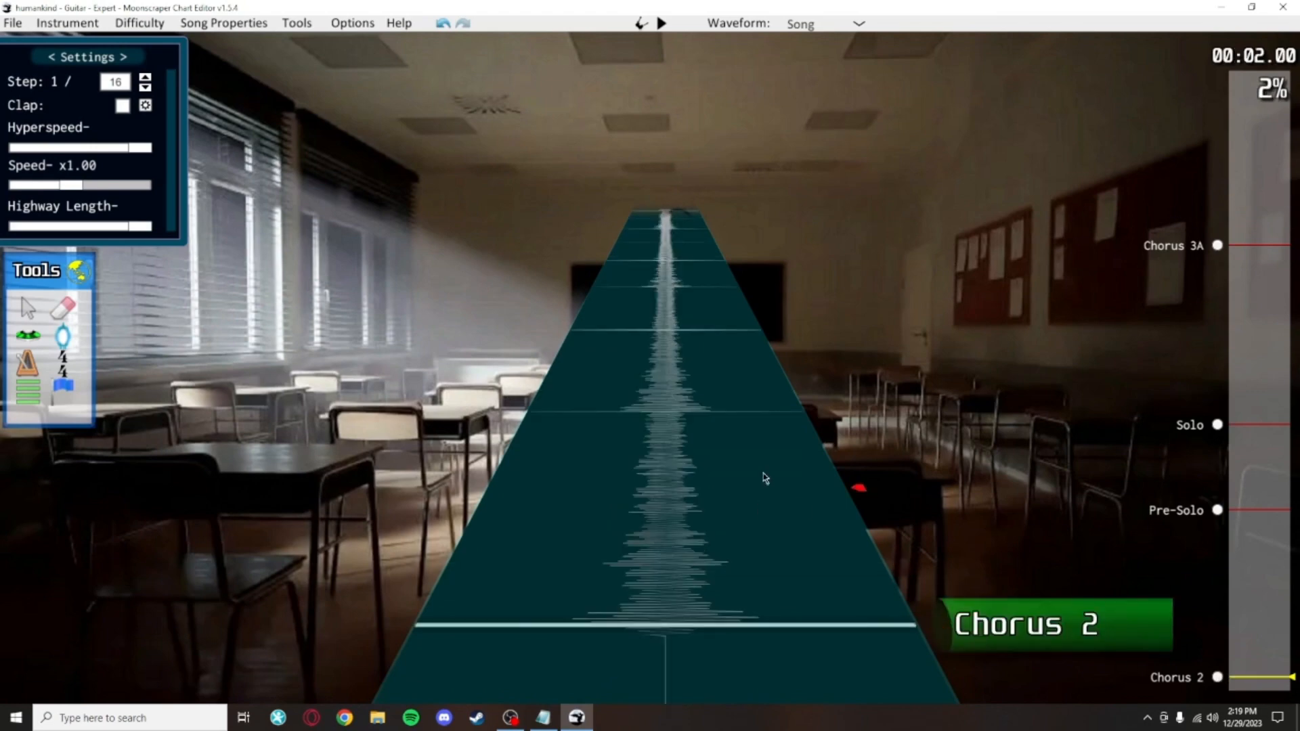